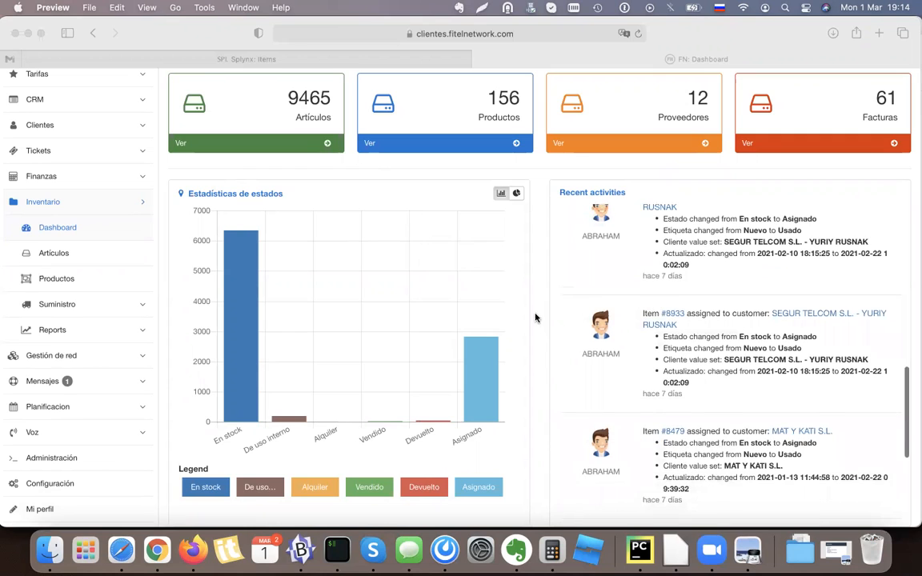
Open the inventory's product list (Productos) and look through its first 100 products
scroll(505, 393, up, 4)
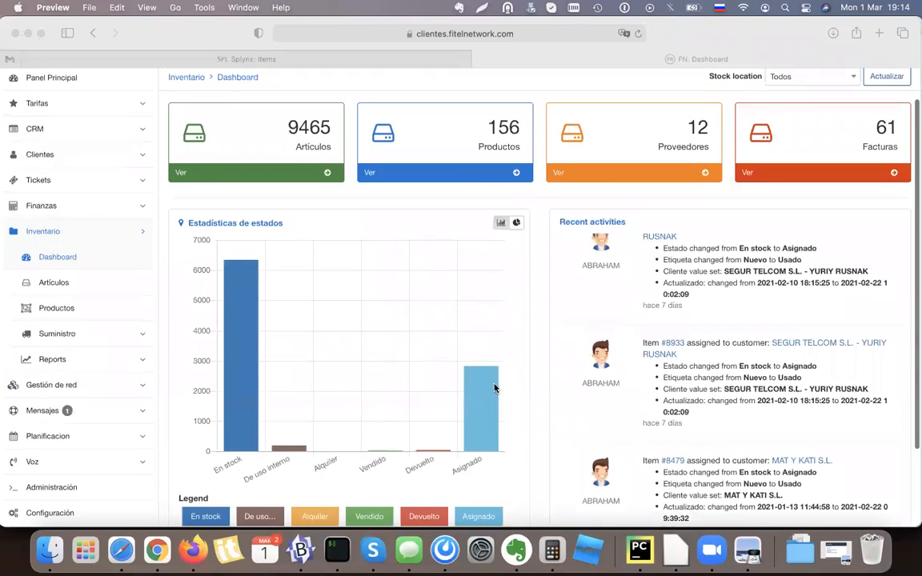
click(54, 320)
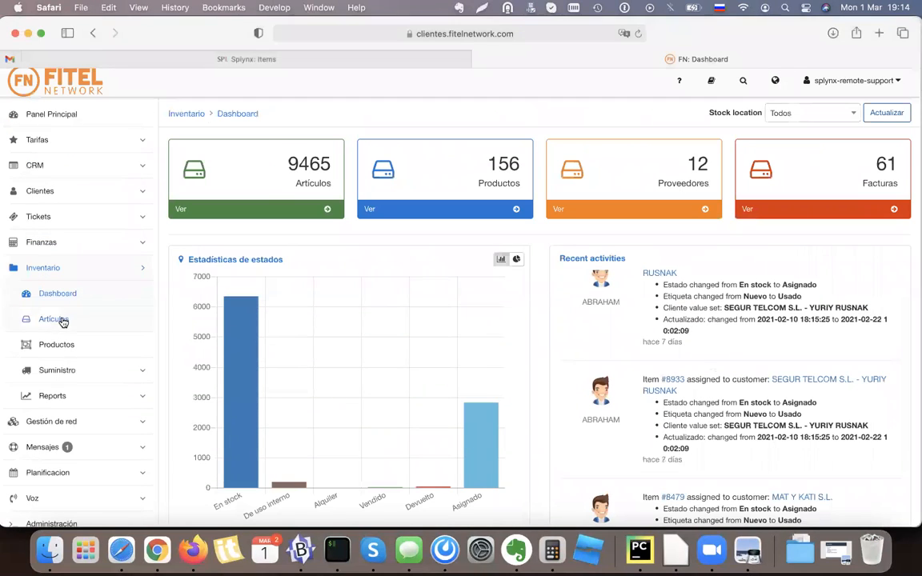
click(48, 344)
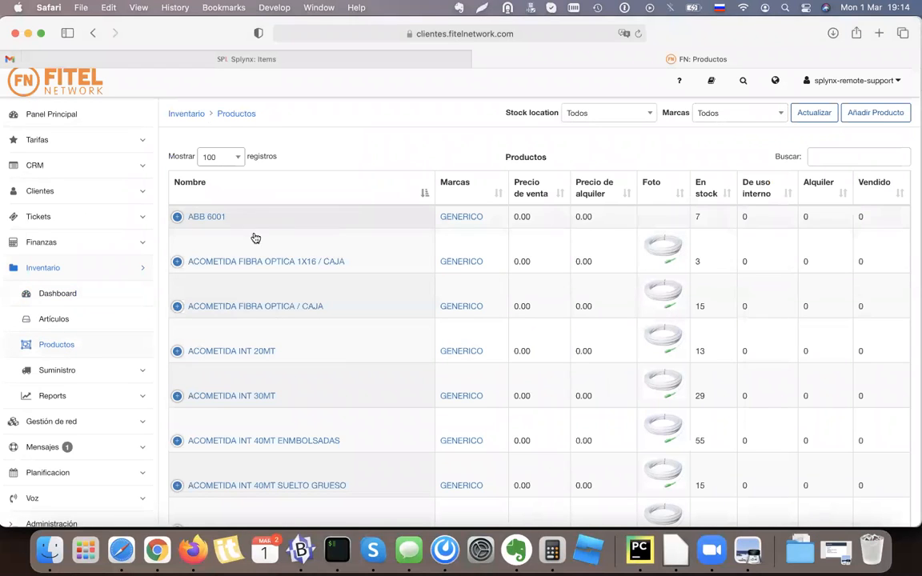
scroll(433, 264, down, 20)
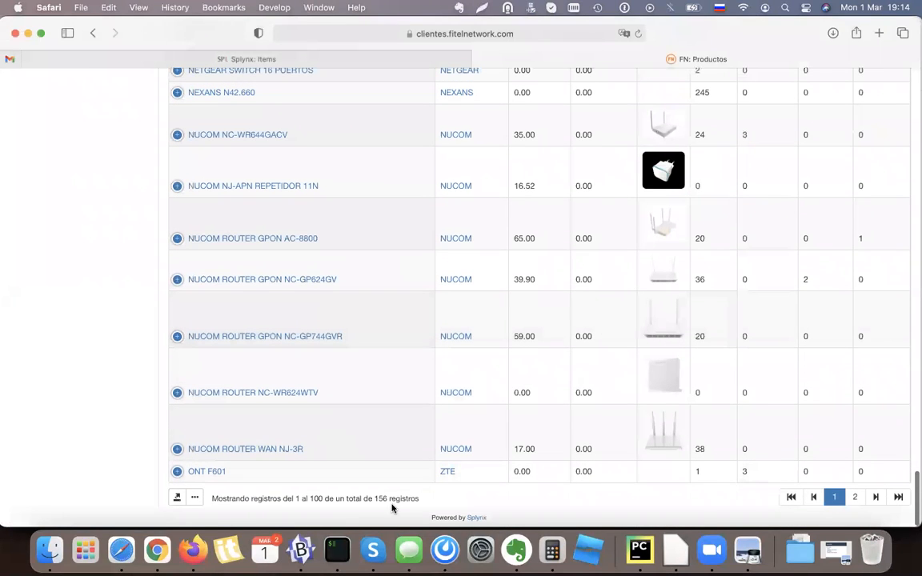
scroll(545, 443, up, 15)
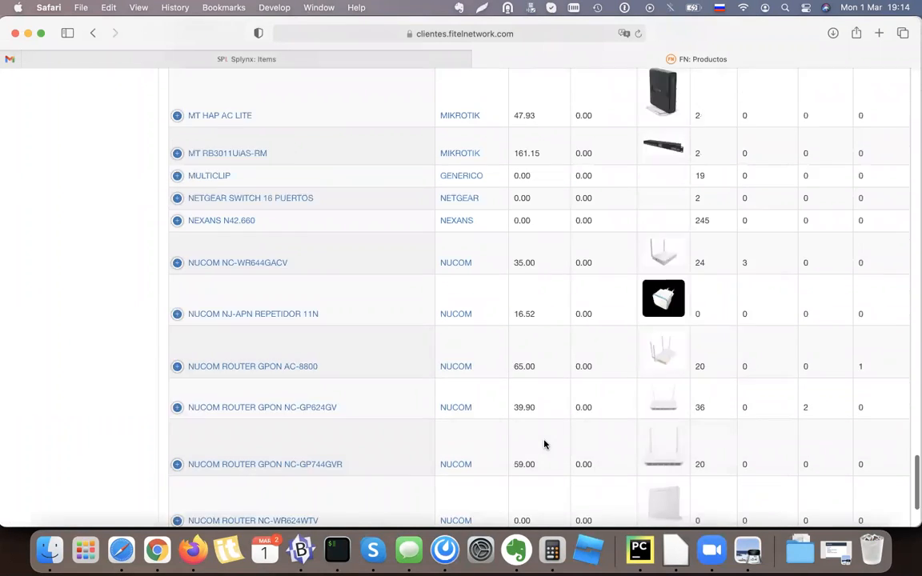
scroll(545, 443, up, 4)
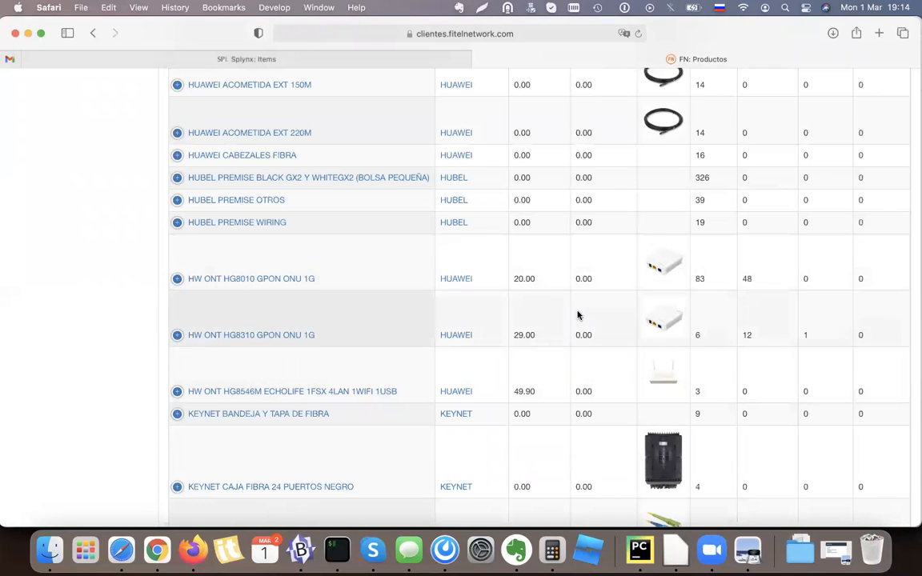
scroll(581, 314, up, 15)
scroll(581, 315, up, 10)
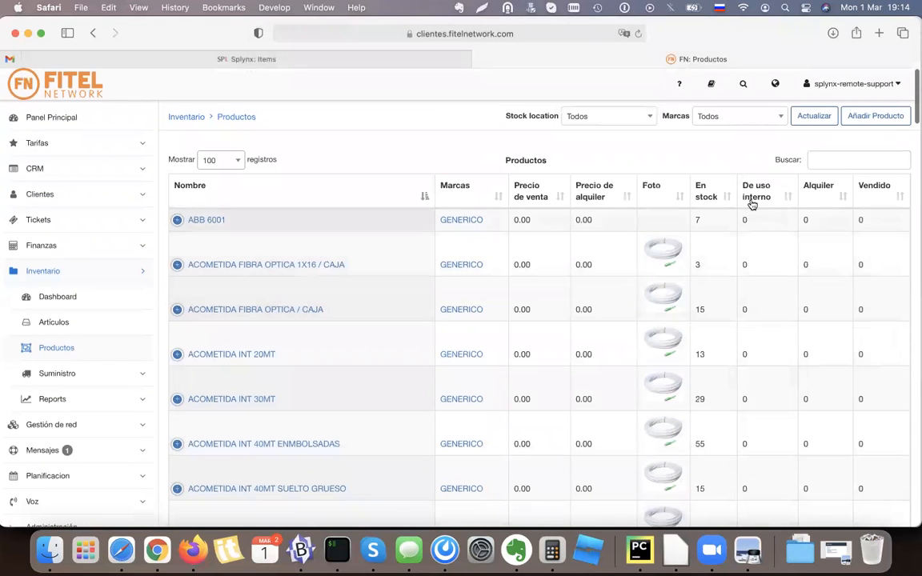
View the suppliers, brands and supplier invoices under Suministro in the inventory
scroll(775, 335, down, 2)
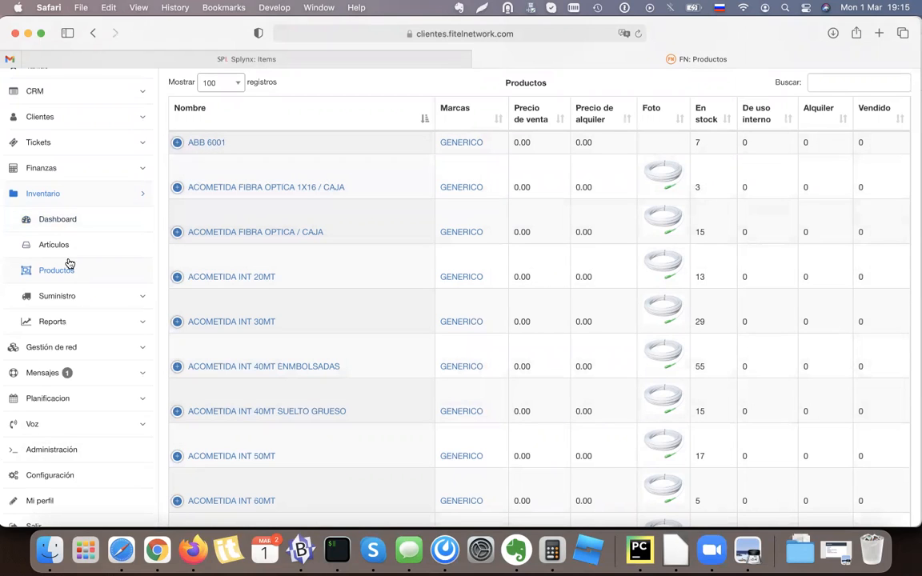
click(68, 300)
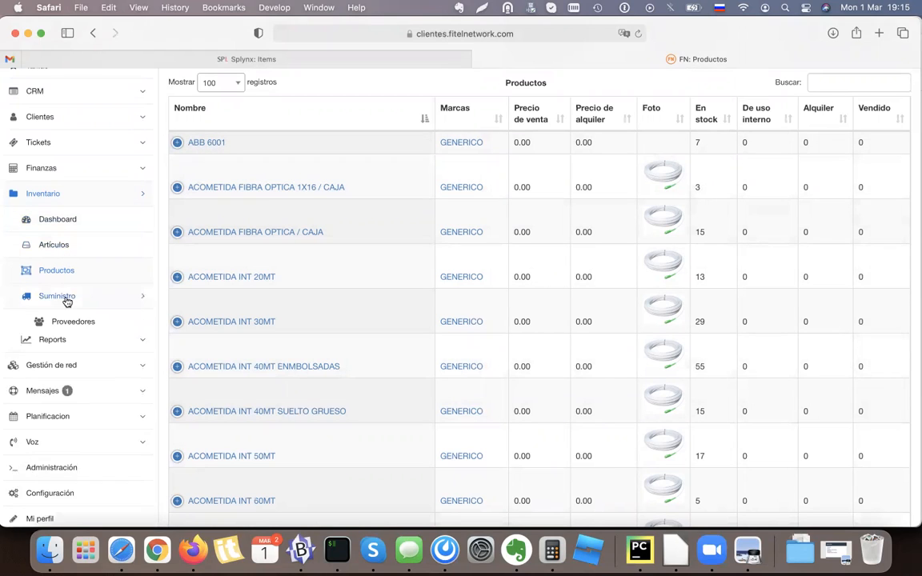
click(68, 322)
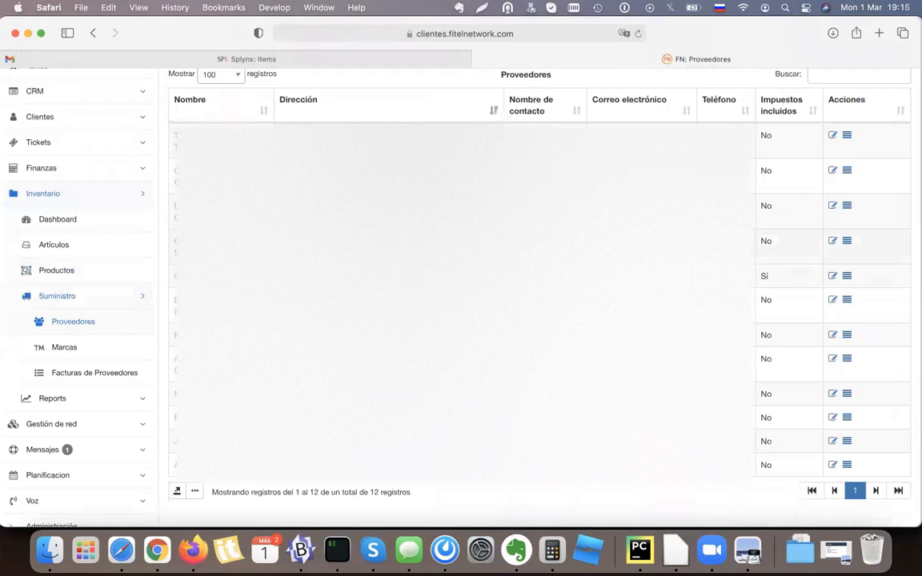
click(62, 349)
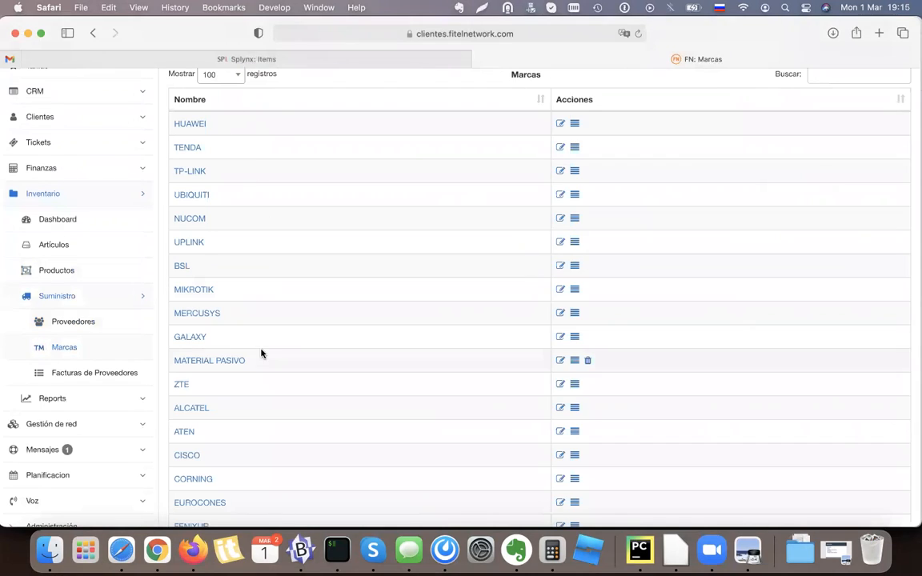
click(83, 373)
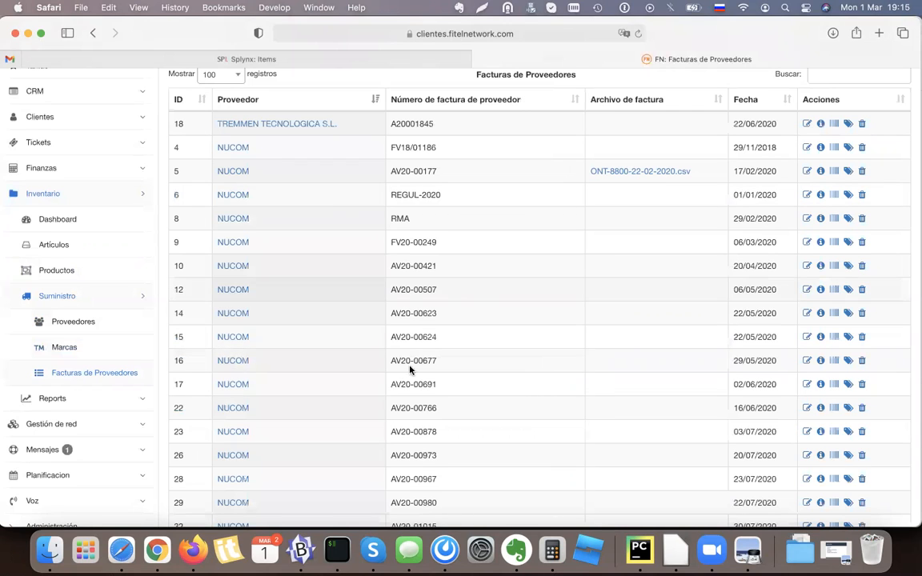
Inspect the item barcodes of the NUCOM supplier invoice dated 06/03/2020, and close them without saving
click(835, 242)
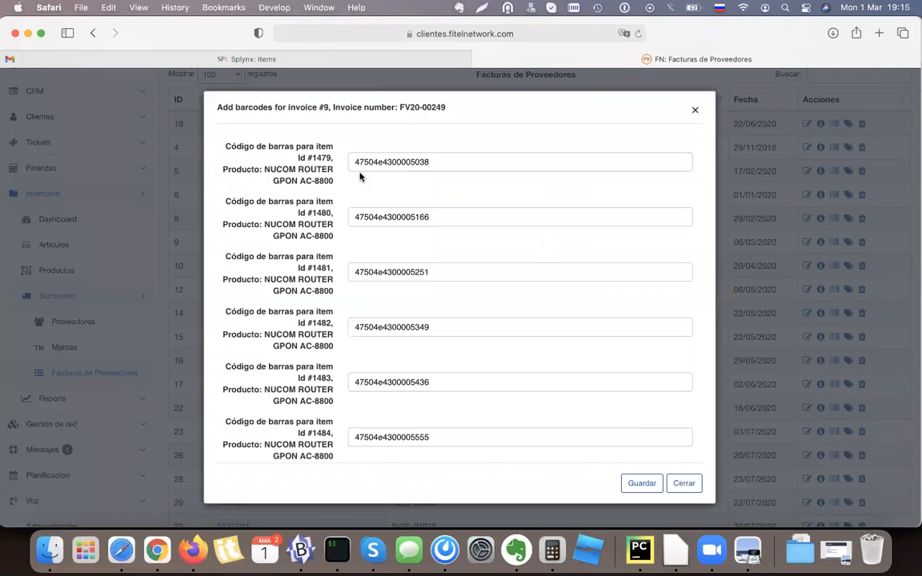
click(374, 158)
double_click(375, 160)
double_click(418, 216)
double_click(395, 265)
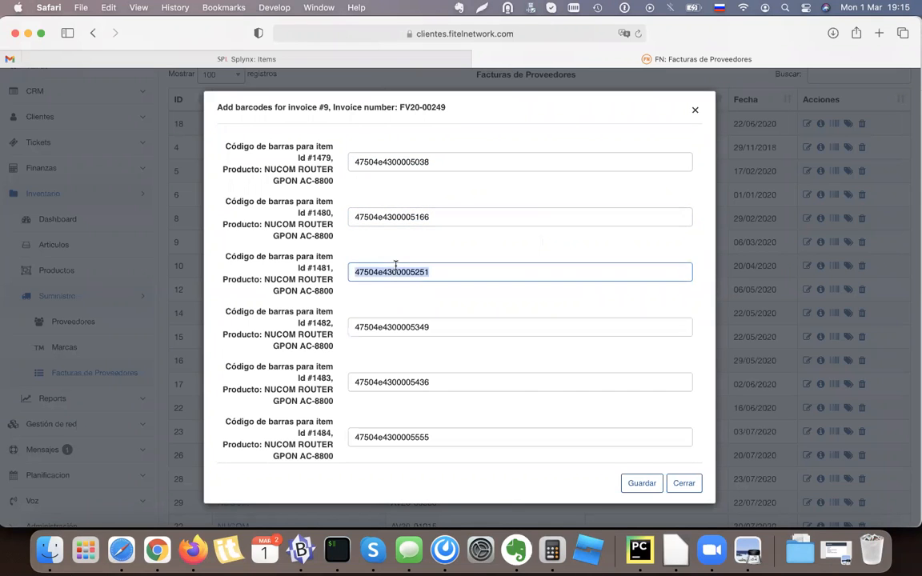
click(377, 329)
double_click(379, 332)
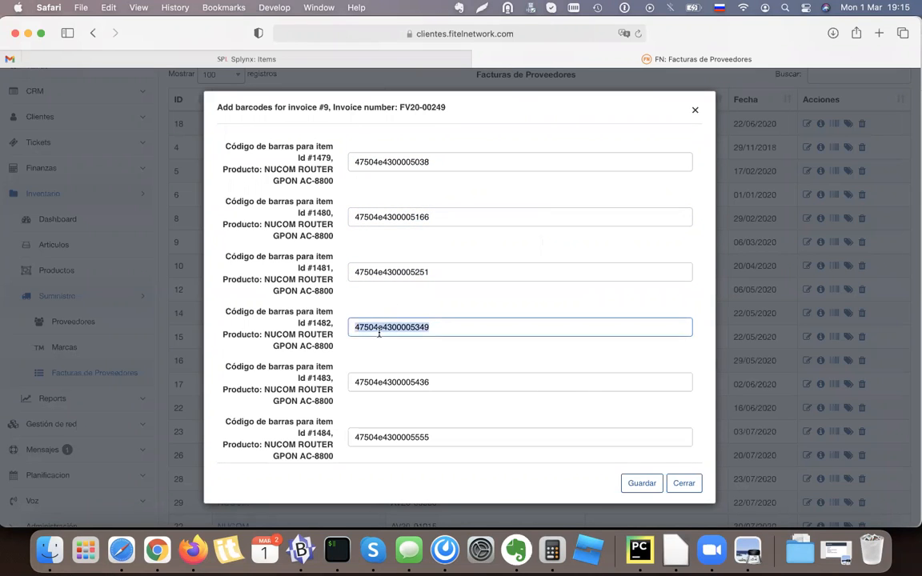
click(694, 109)
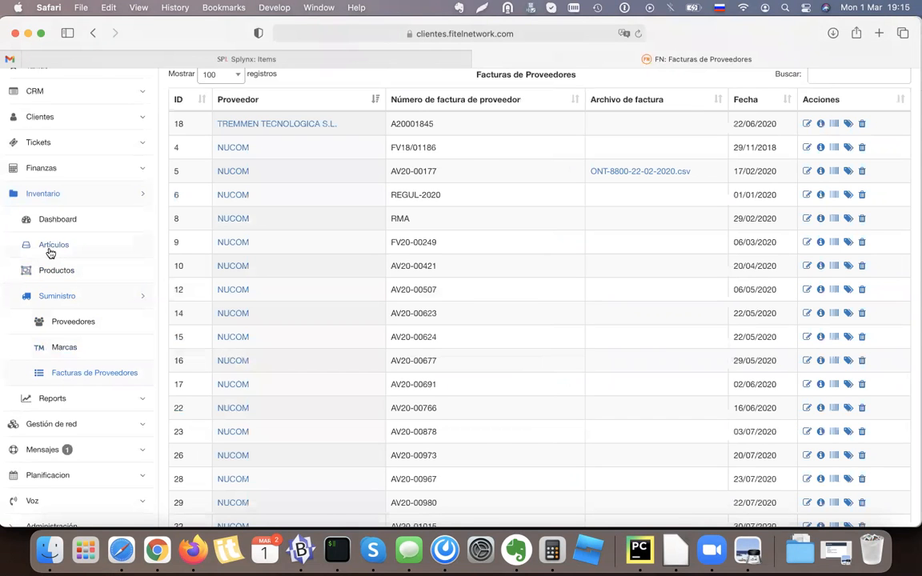
Open the inventory item list (Artículos) and examine the product filter and the items' location, barcode and status
click(49, 252)
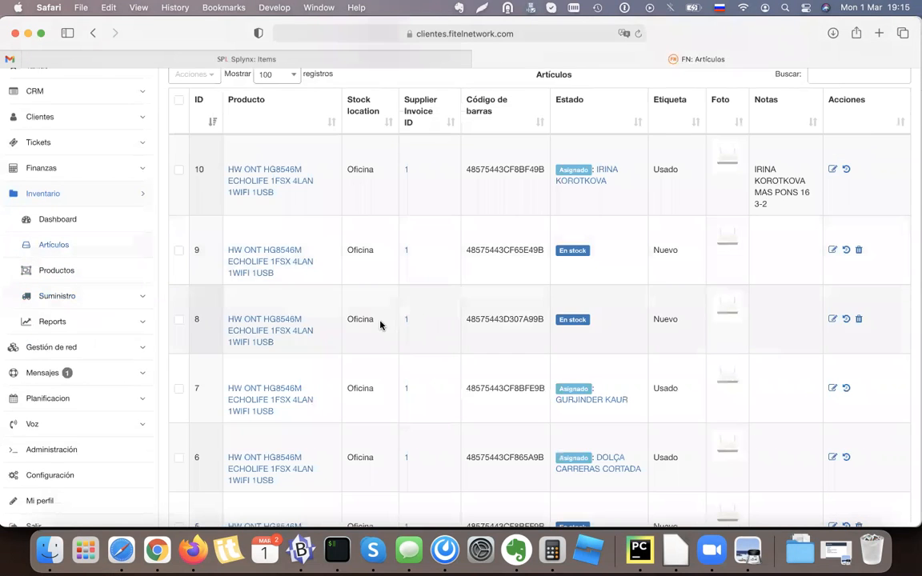
scroll(381, 323, up, 2)
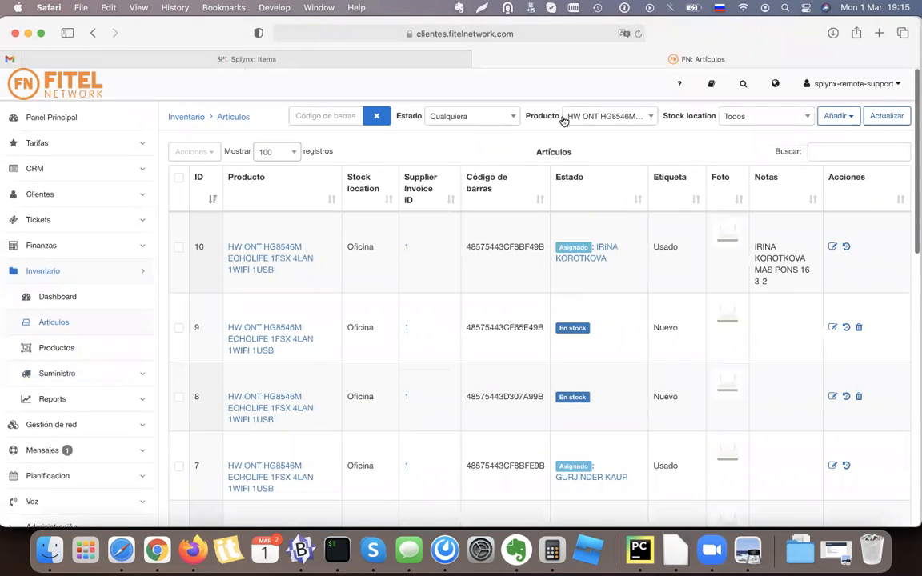
click(624, 120)
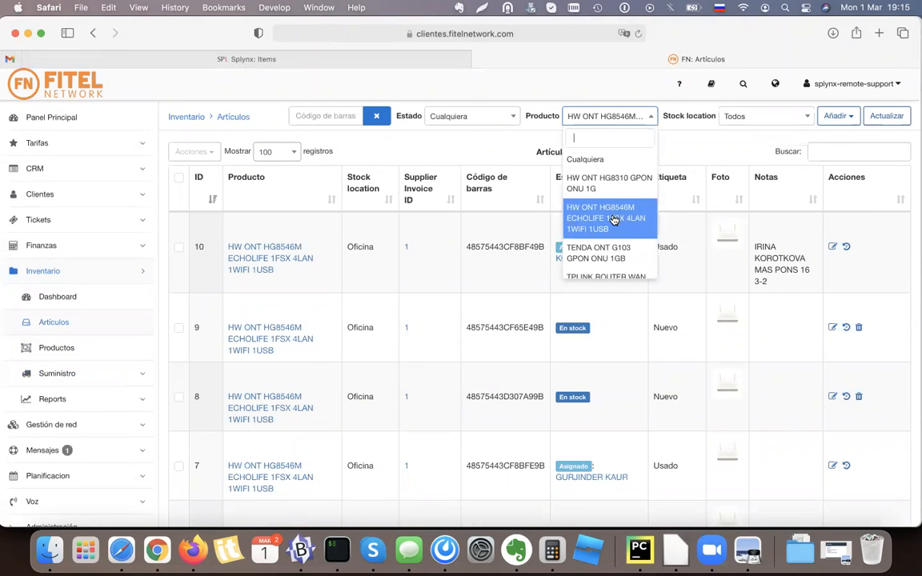
click(688, 154)
scroll(461, 335, down, 2)
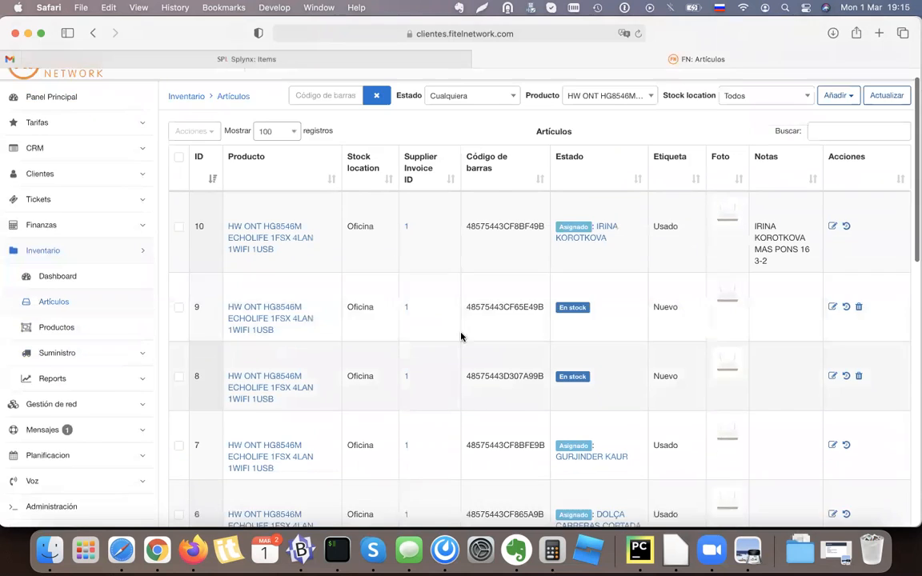
scroll(376, 233, down, 1)
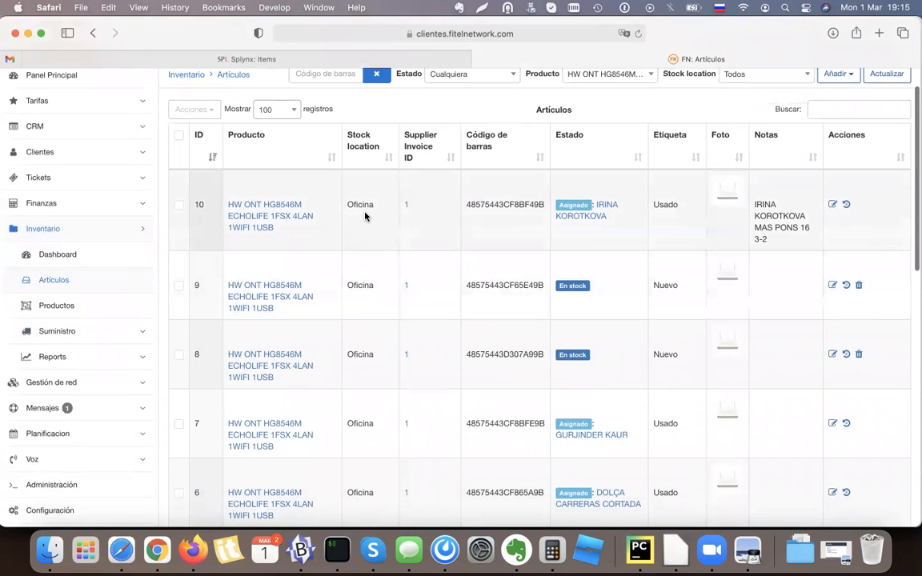
scroll(368, 200, down, 2)
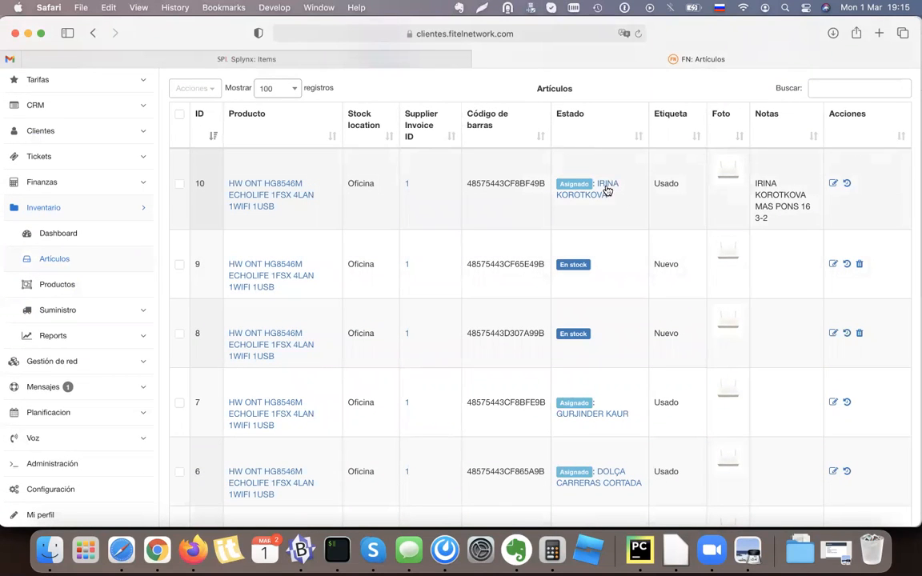
scroll(615, 267, down, 5)
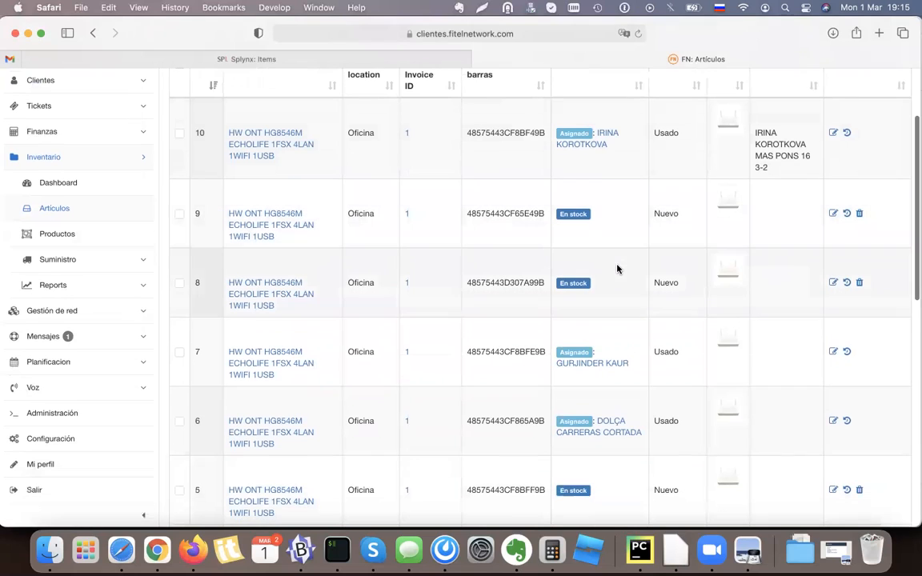
View the history of item 10, and return to the item list to look over the remaining items
click(847, 133)
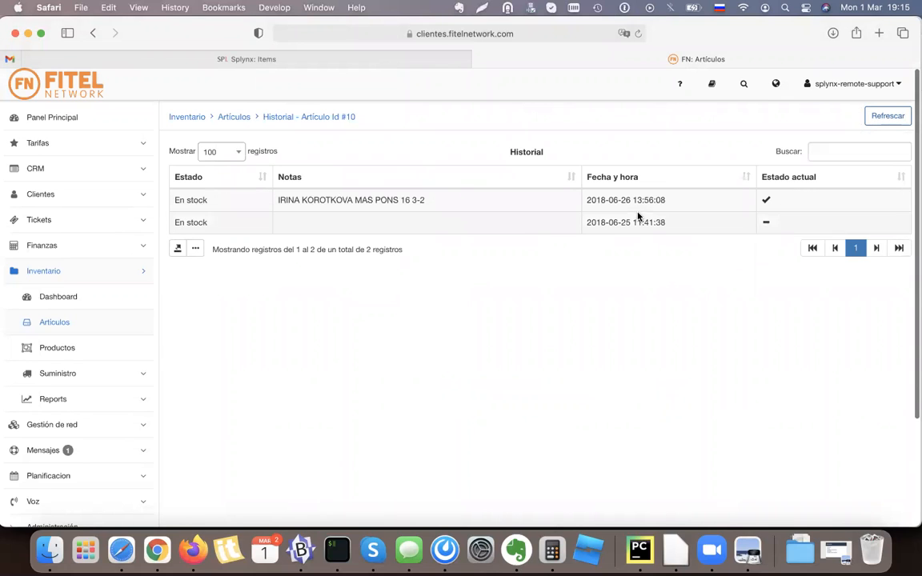
click(93, 36)
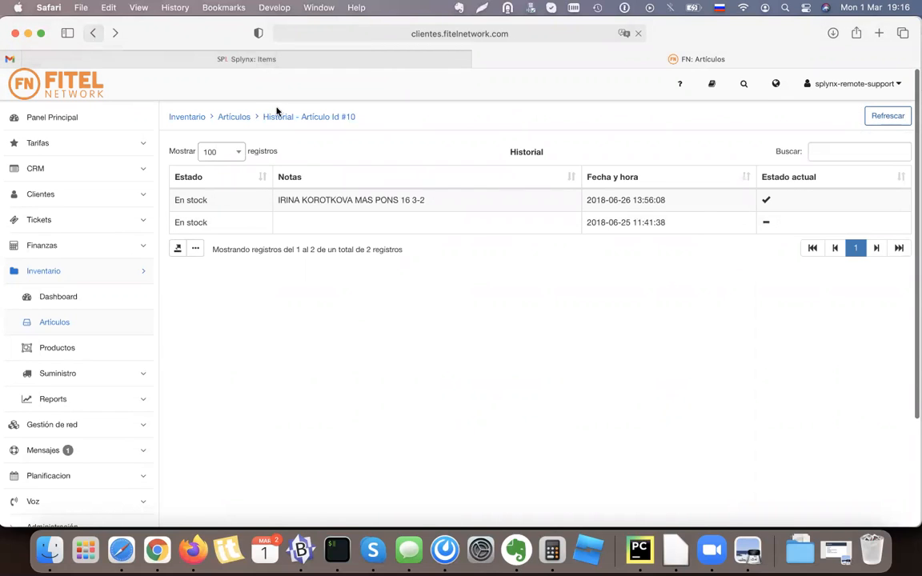
scroll(472, 327, down, 3)
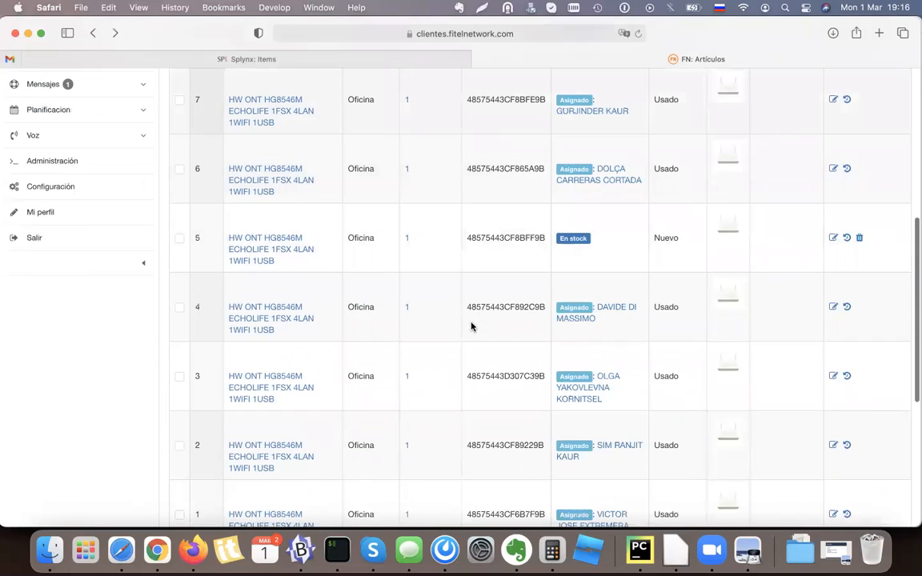
scroll(471, 327, down, 4)
scroll(472, 326, up, 10)
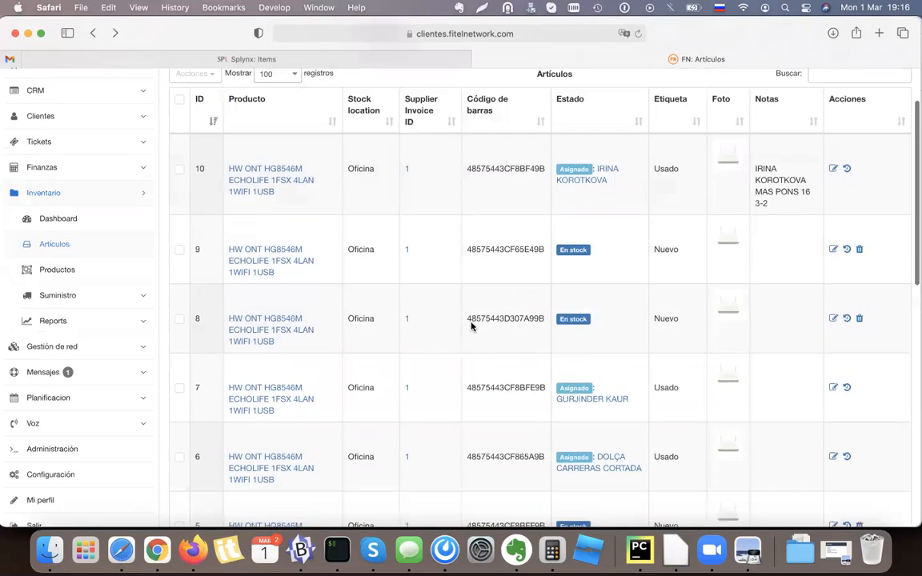
scroll(433, 284, down, 3)
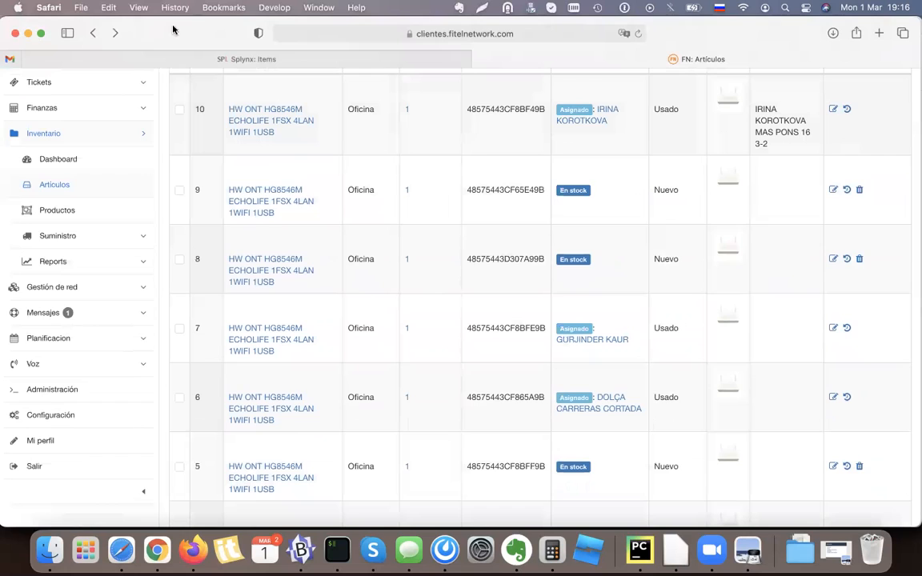
Switch to the GetRedes Splynx site and view its inventory dashboard and product list
click(138, 53)
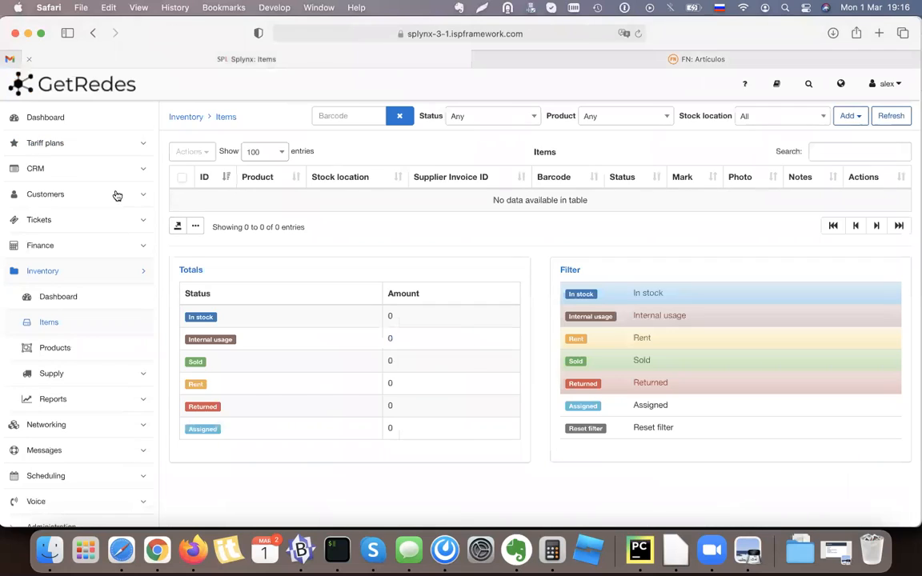
click(48, 299)
scroll(552, 247, down, 2)
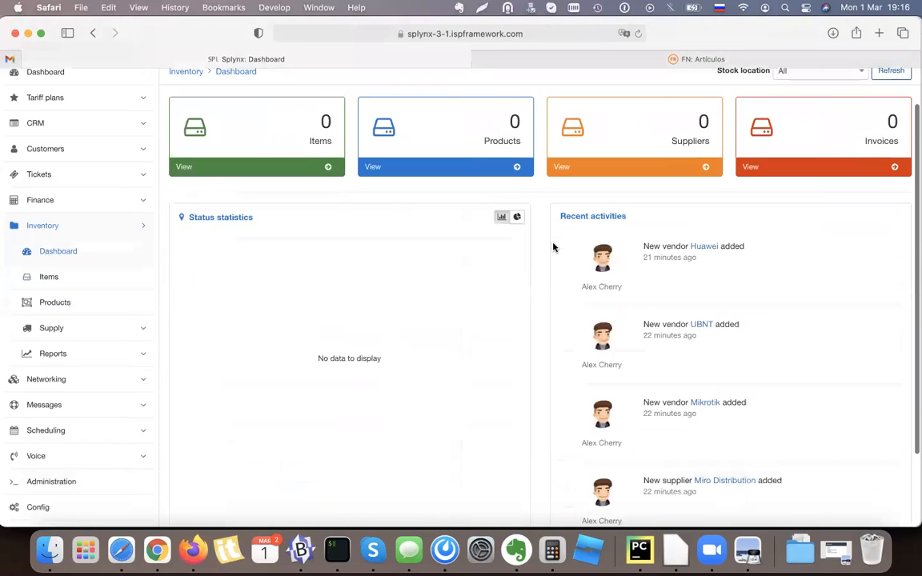
scroll(552, 247, up, 2)
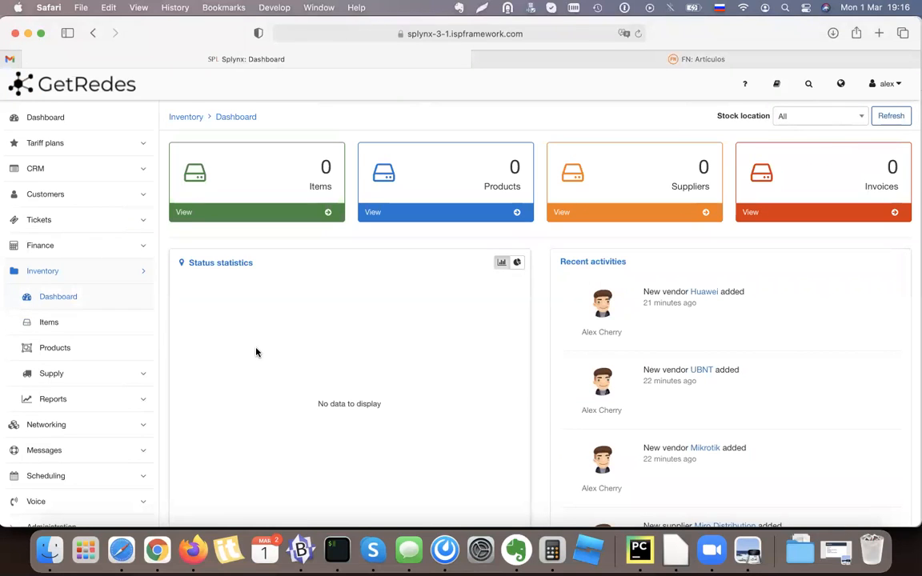
click(58, 343)
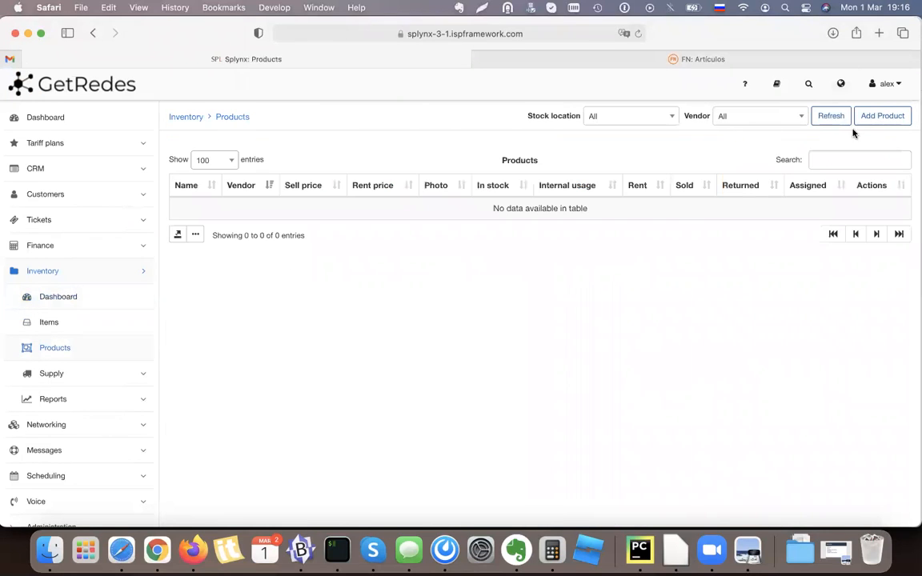
click(830, 118)
Open the supplier list of the inventory and highlight the name Miro Distribution
click(86, 373)
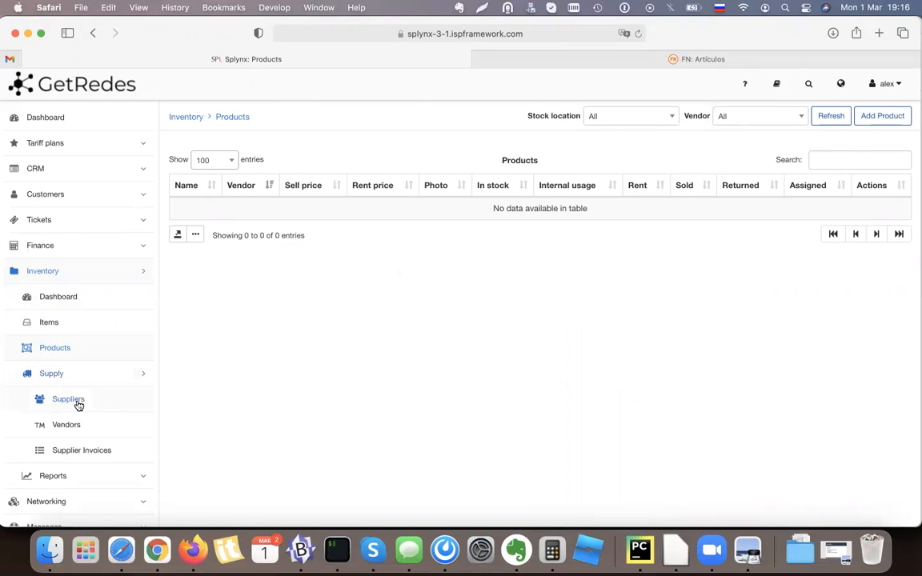
click(77, 402)
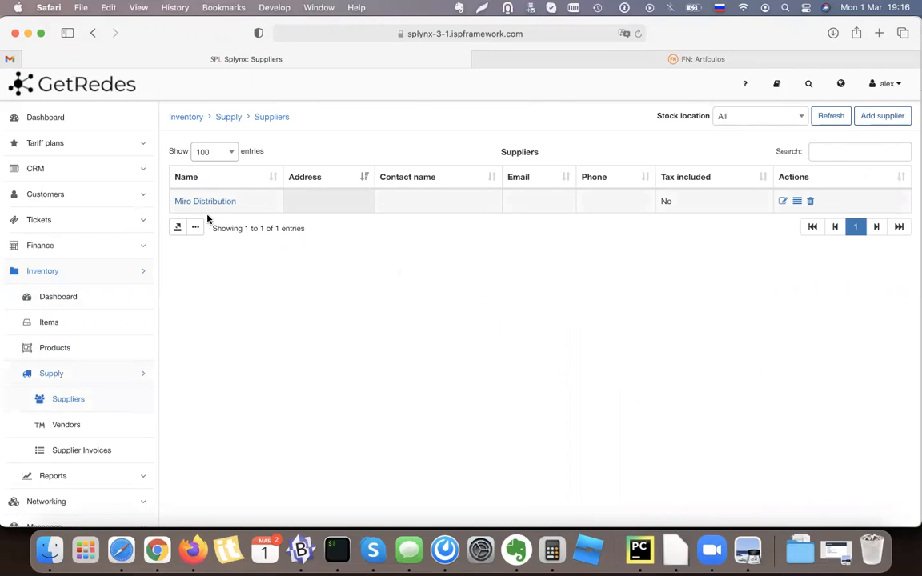
drag(238, 201, 175, 201)
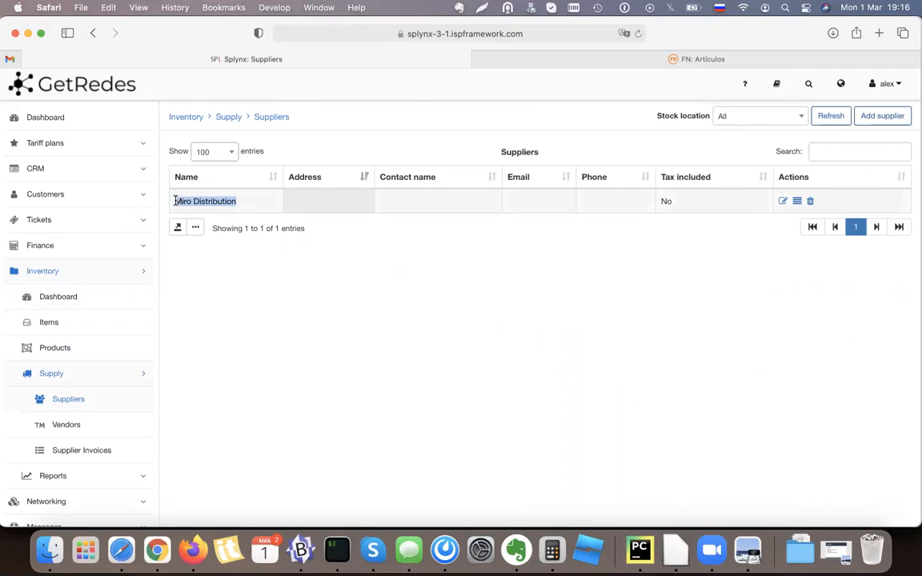
View the vendor list of the inventory, and open the inventory item list
click(351, 273)
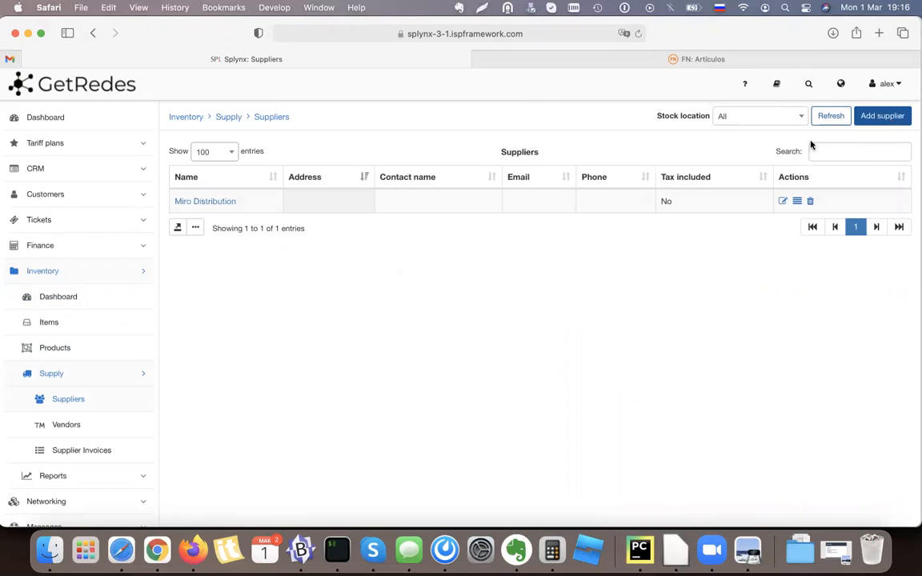
click(88, 426)
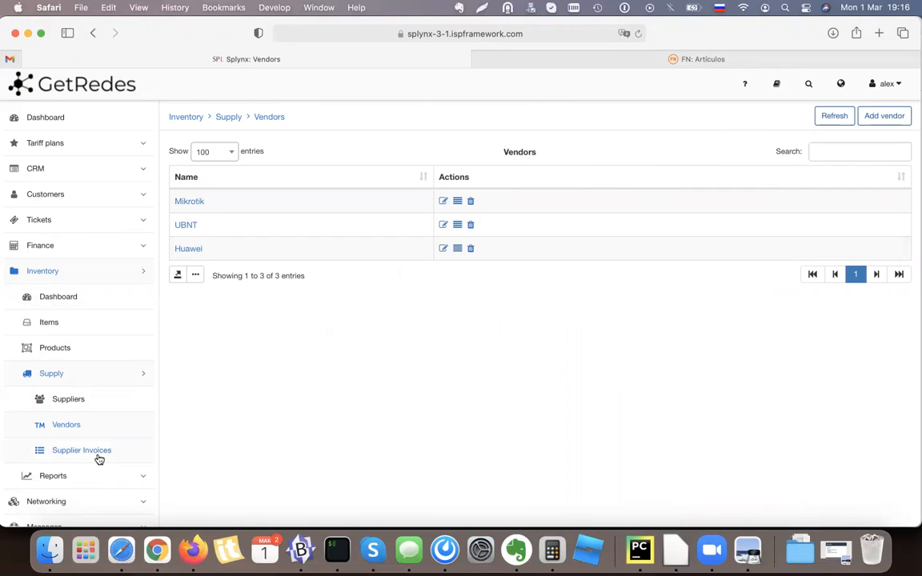
click(51, 324)
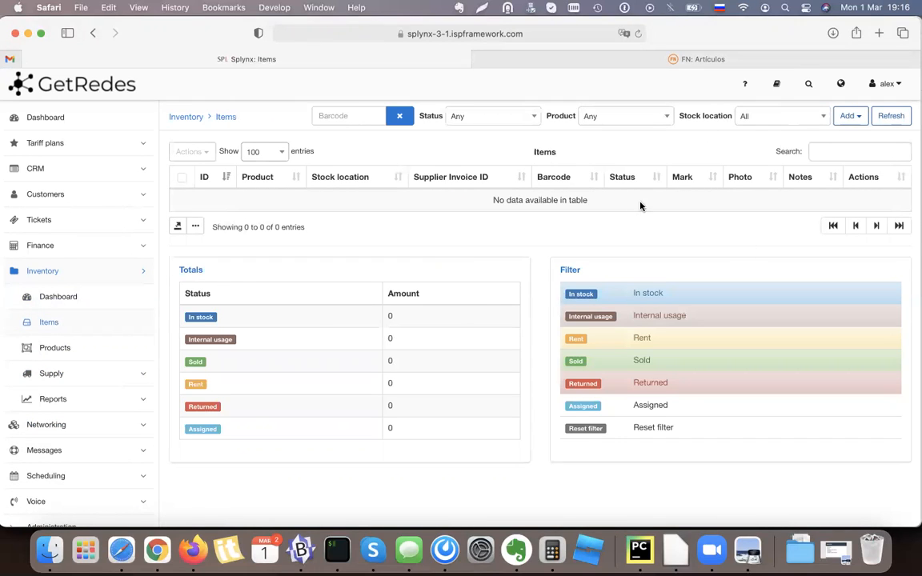
click(859, 118)
click(814, 138)
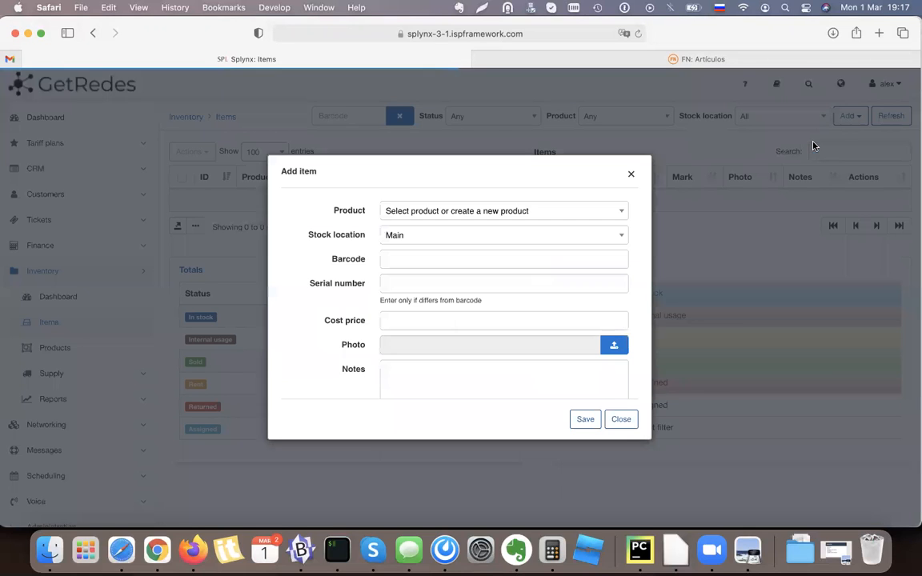
click(483, 256)
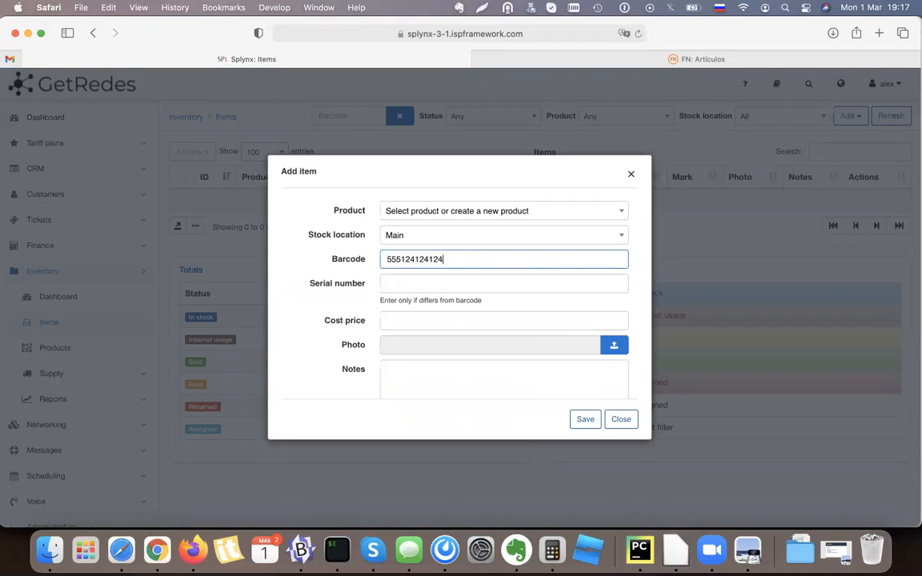
Try copying the barcode into the serial number of the item, and clear the serial number again
double_click(432, 259)
key(super+c)
click(412, 282)
key(super+v)
double_click(470, 281)
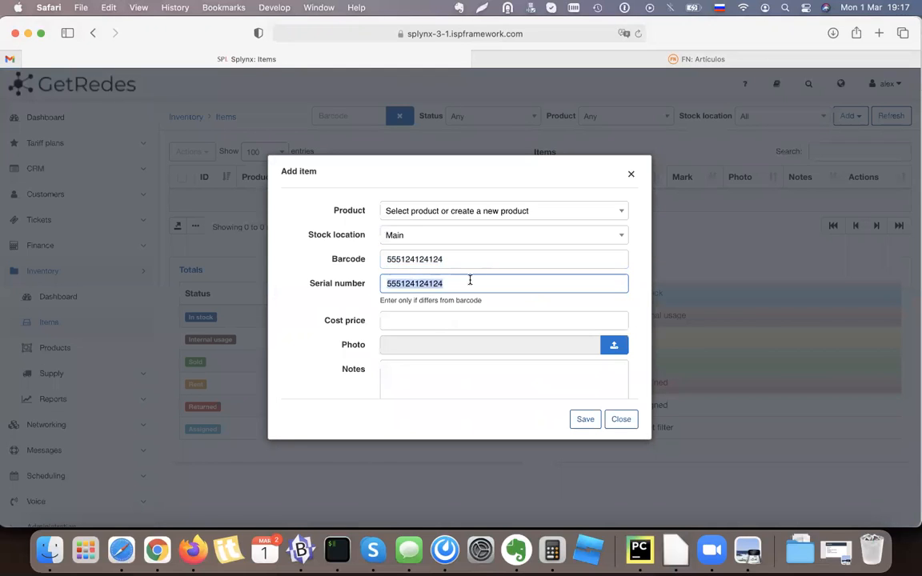
key(BackSpace)
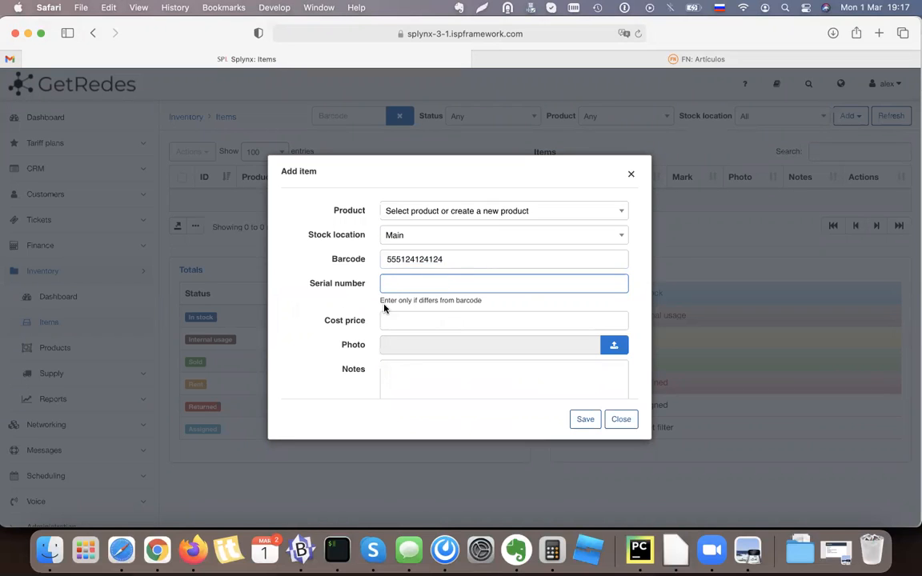
scroll(384, 308, down, 1)
scroll(404, 336, up, 1)
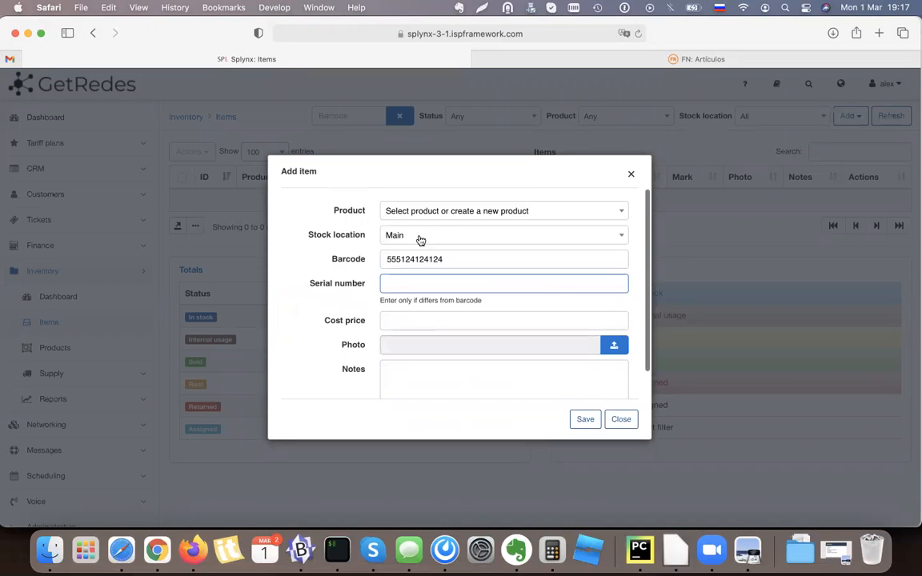
Enter CCR1036 as a new product for the item being added
click(424, 213)
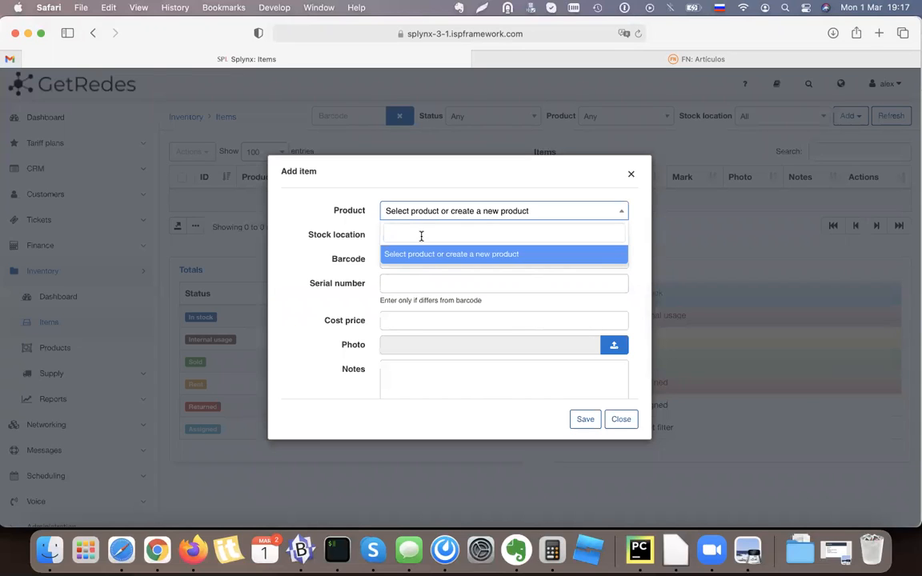
text(CCK)
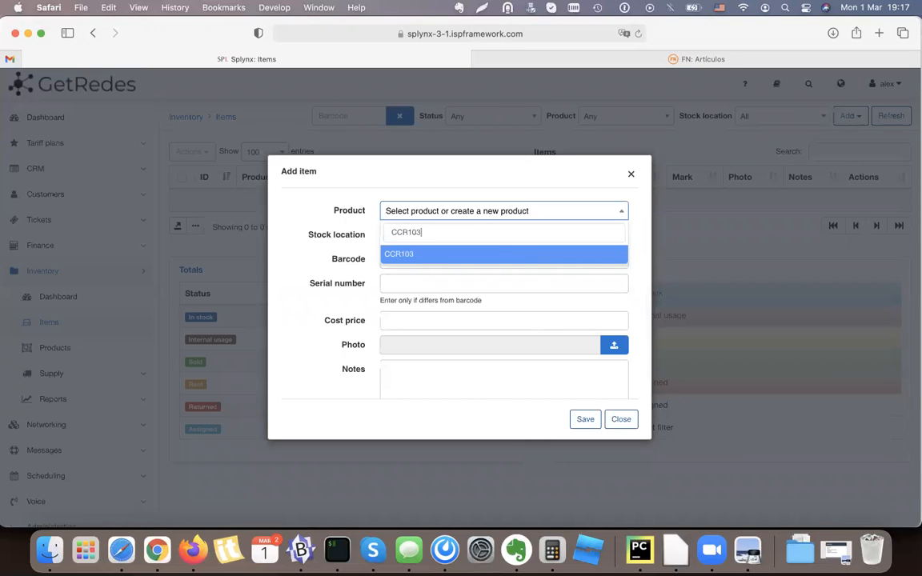
text(1036)
click(419, 260)
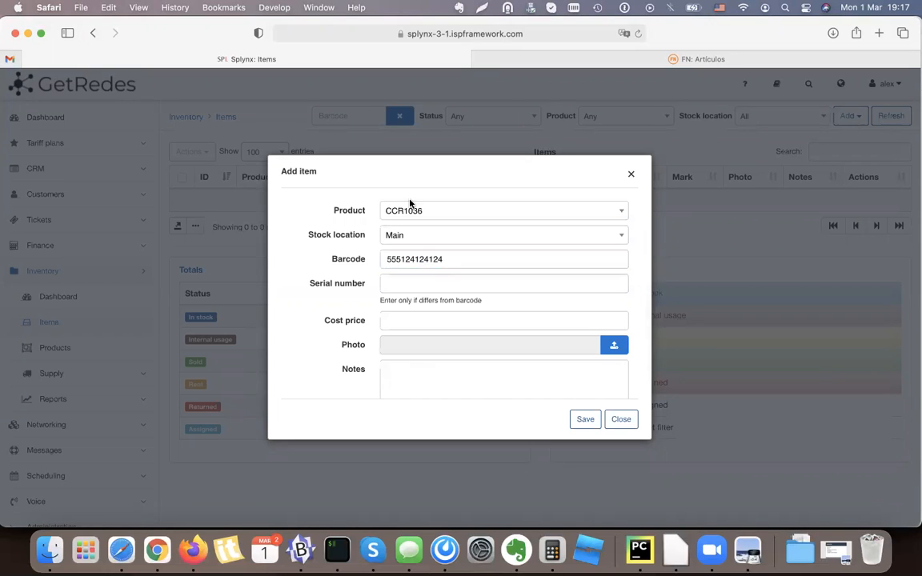
Choose Main as the item's stock location, and close the item form without saving
scroll(416, 250, down, 2)
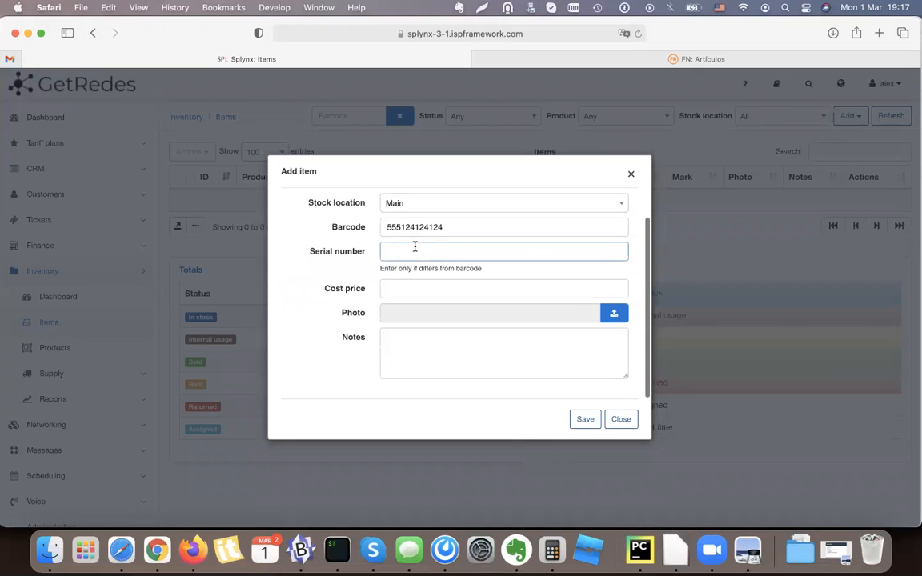
scroll(404, 245, up, 2)
click(397, 234)
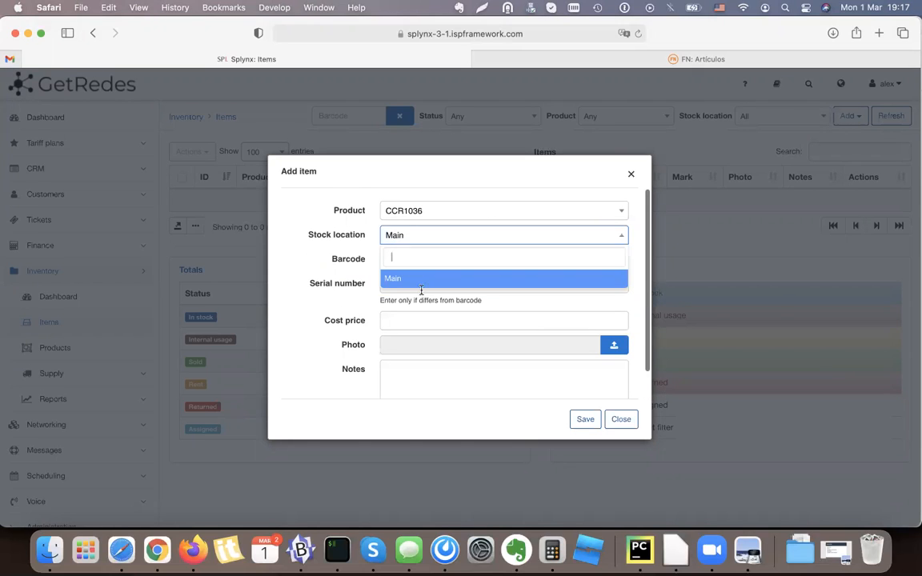
click(408, 279)
triple_click(365, 234)
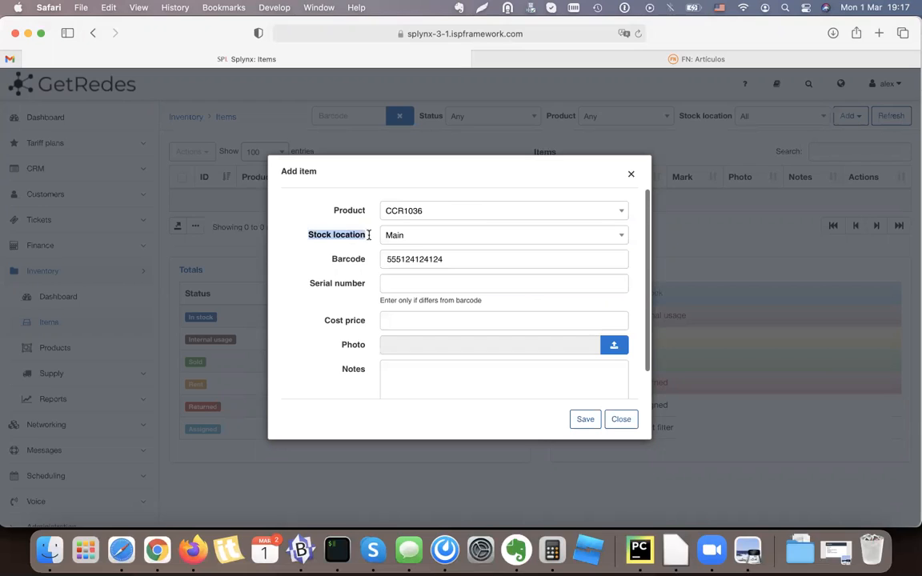
click(496, 378)
click(585, 421)
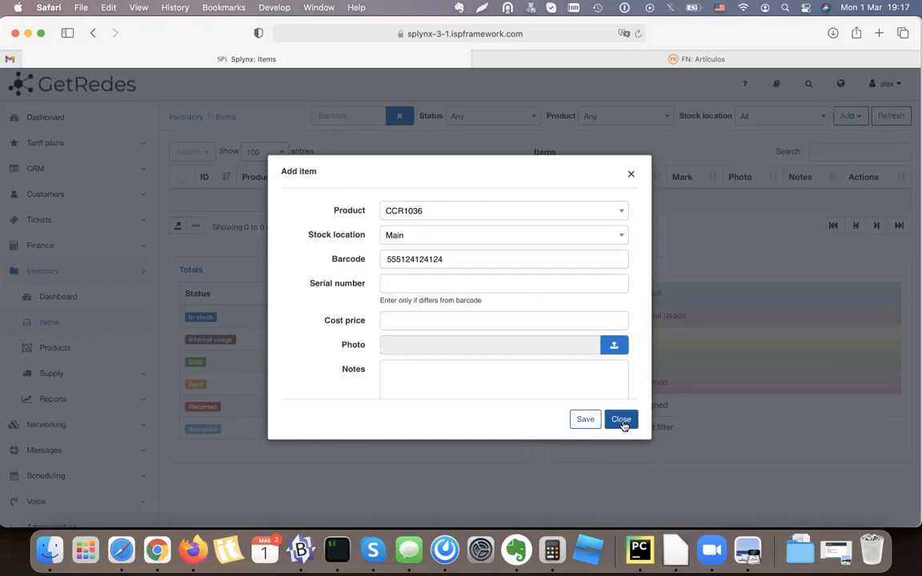
click(623, 421)
click(517, 342)
Start a mass creation of items with the new product CCR1036 and a quantity of 2
click(848, 116)
click(807, 152)
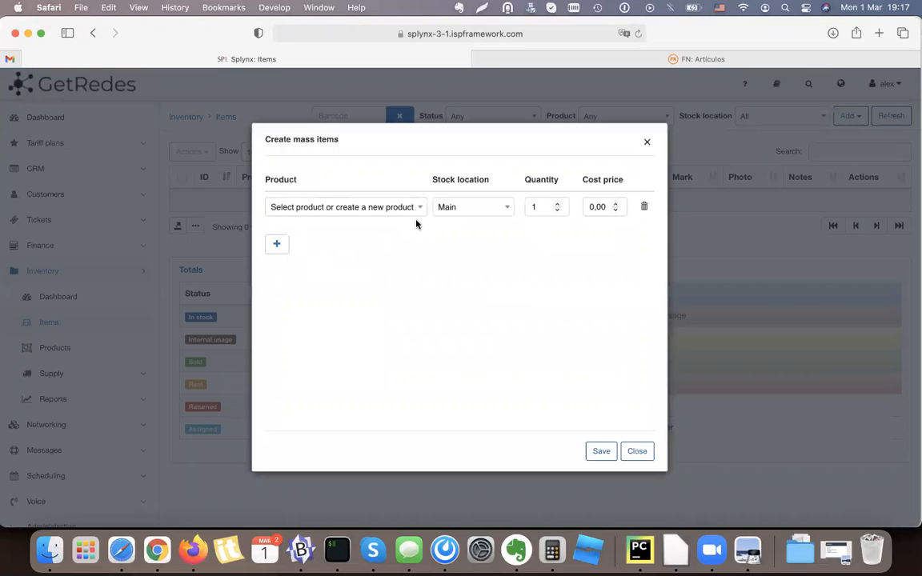
click(391, 209)
text(CCR1036)
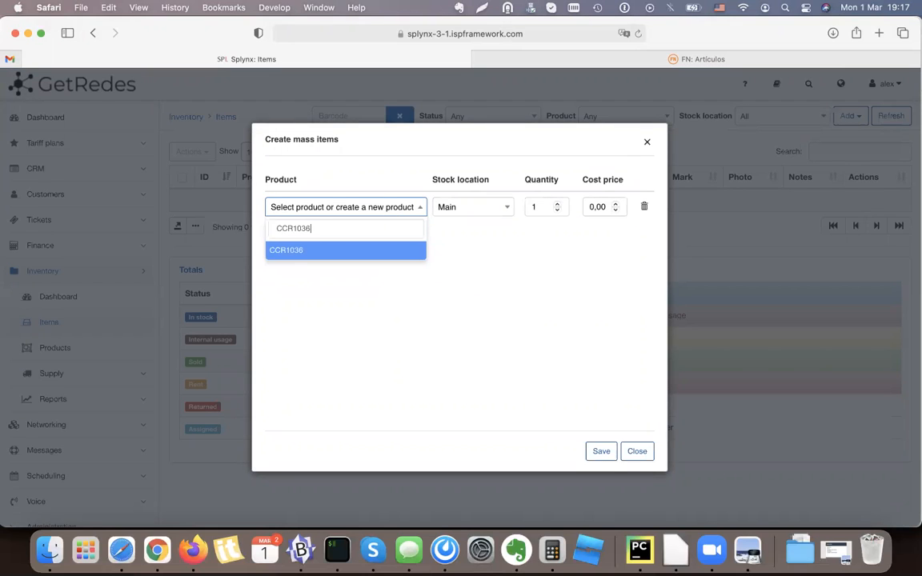
click(545, 208)
text(2)
click(343, 210)
text(CCR)
click(309, 251)
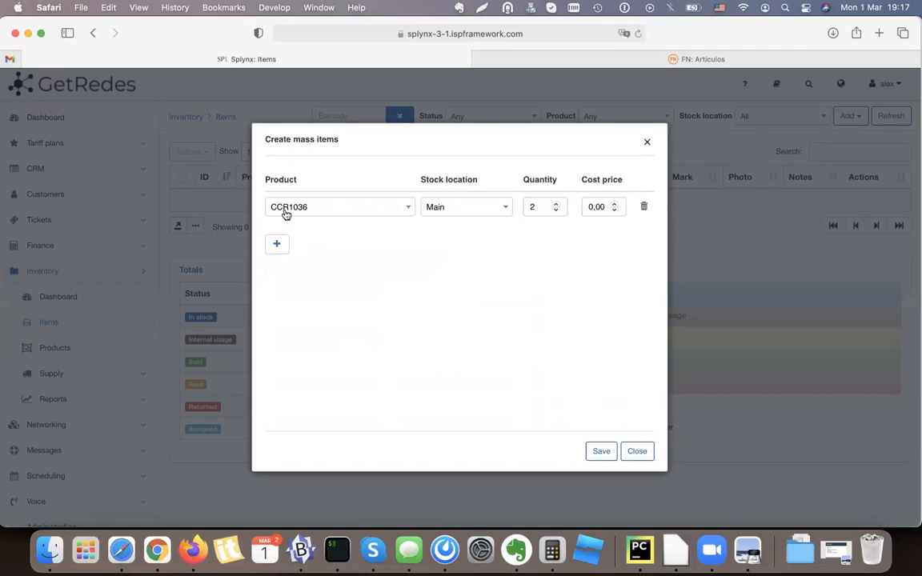
Set the cost price of the CCR1036 items to 1000 and add a second product line
click(539, 207)
click(594, 208)
text(100)
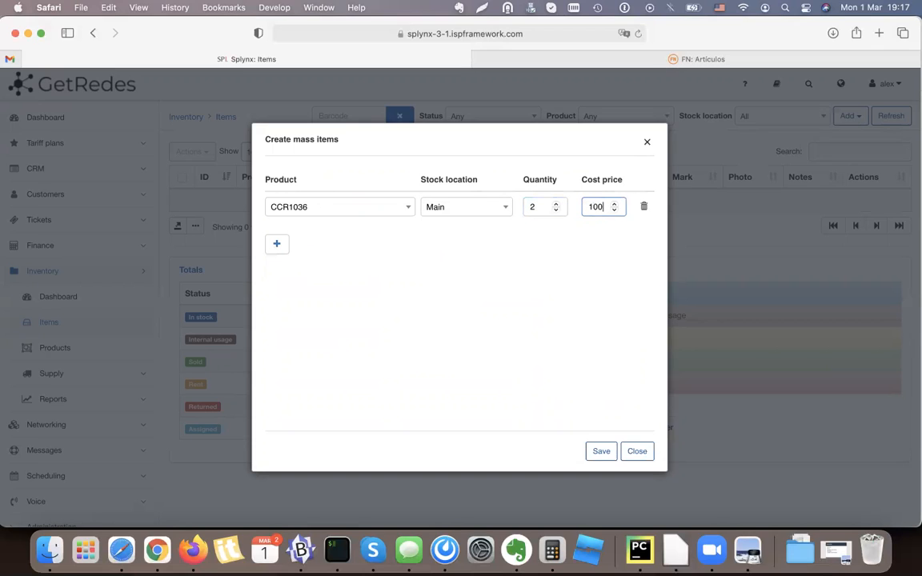
click(276, 244)
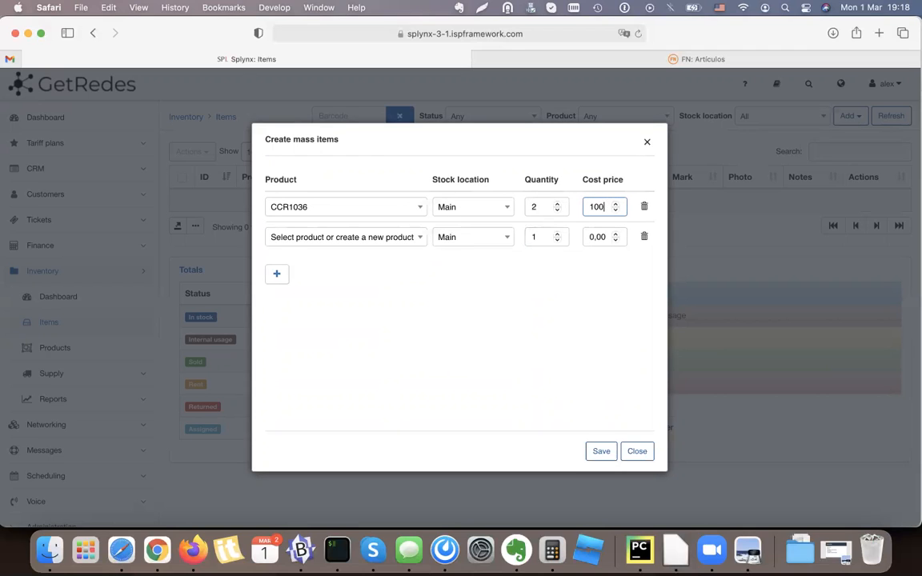
click(558, 282)
Fill the second line with the new product CCR1009 at cost price 5, and save the mass items
click(327, 237)
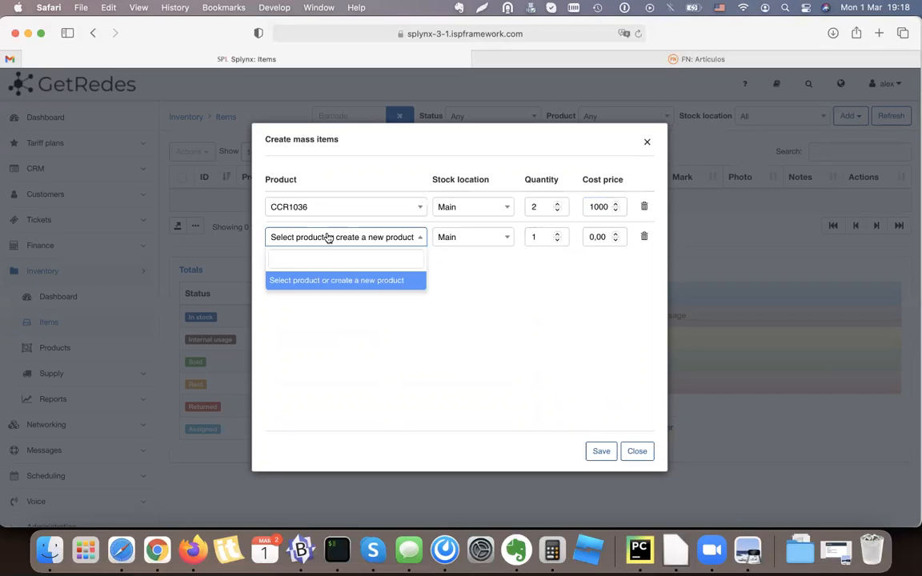
text(CCR)
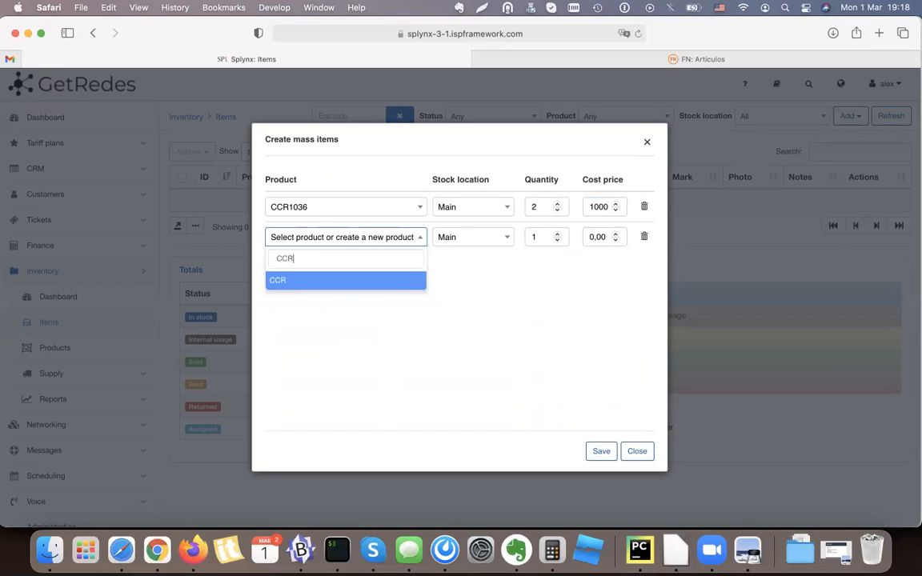
text(1009)
click(304, 282)
click(599, 237)
text(5)
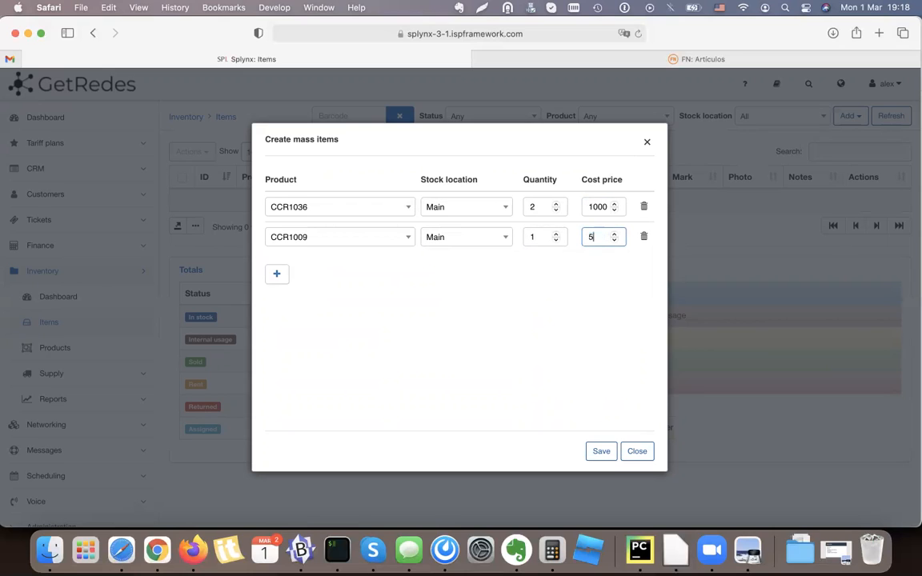
click(519, 280)
click(605, 453)
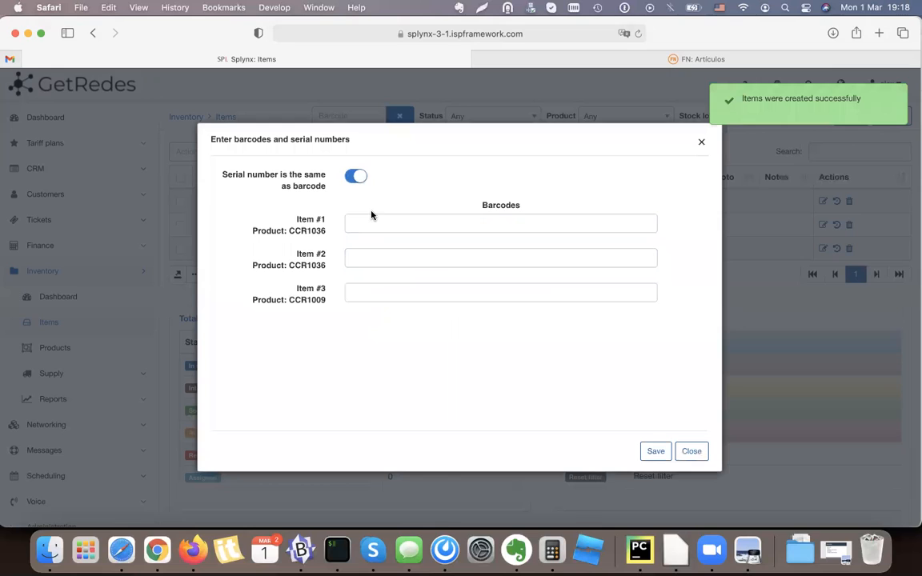
click(372, 226)
text(11351515)
double_click(391, 228)
click(385, 256)
text(151512512125)
click(386, 294)
text(15521436346)
click(653, 453)
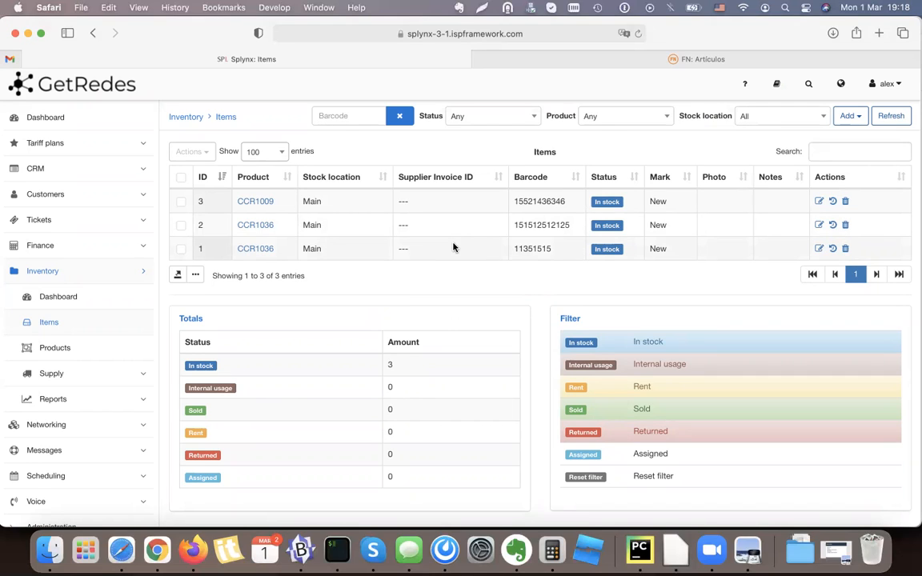
Look over the supplier list and the supplier invoices of the inventory
click(68, 376)
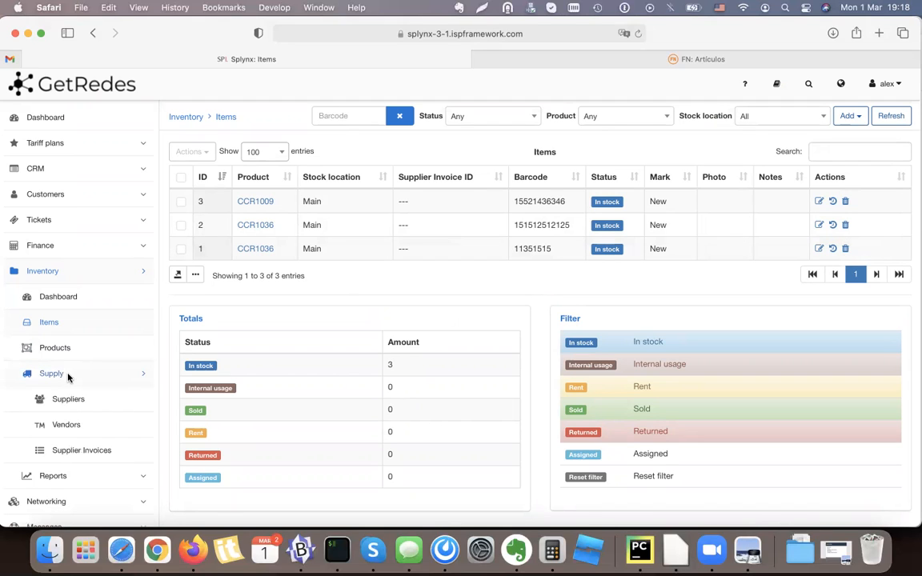
click(72, 450)
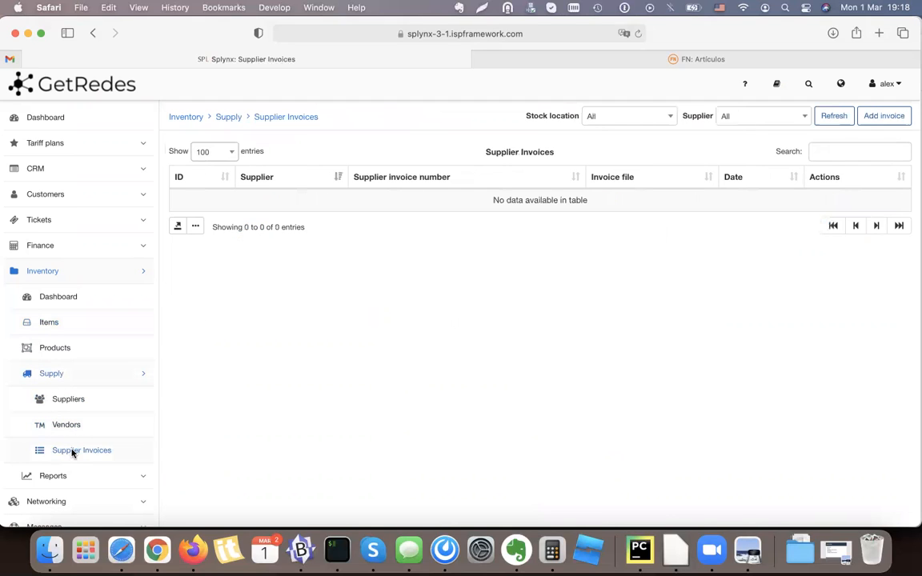
click(92, 401)
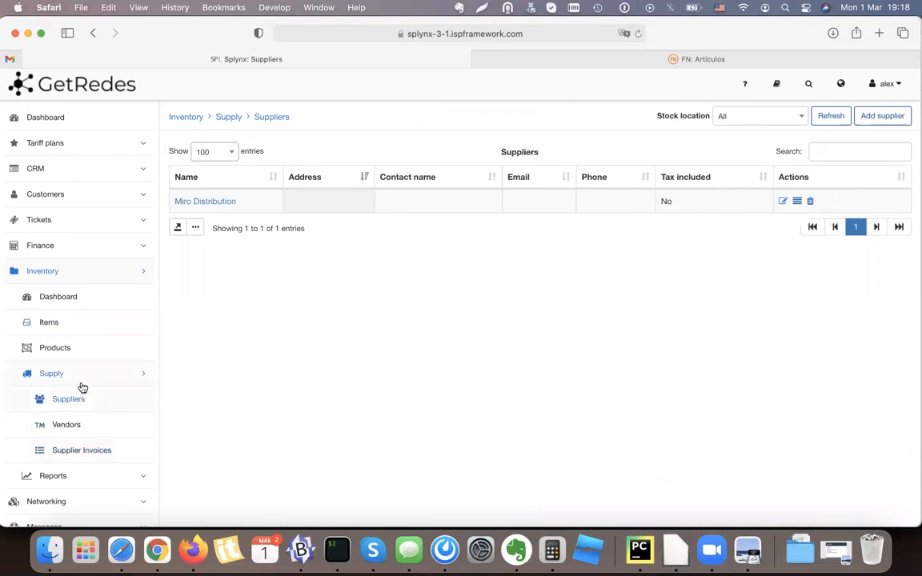
click(76, 453)
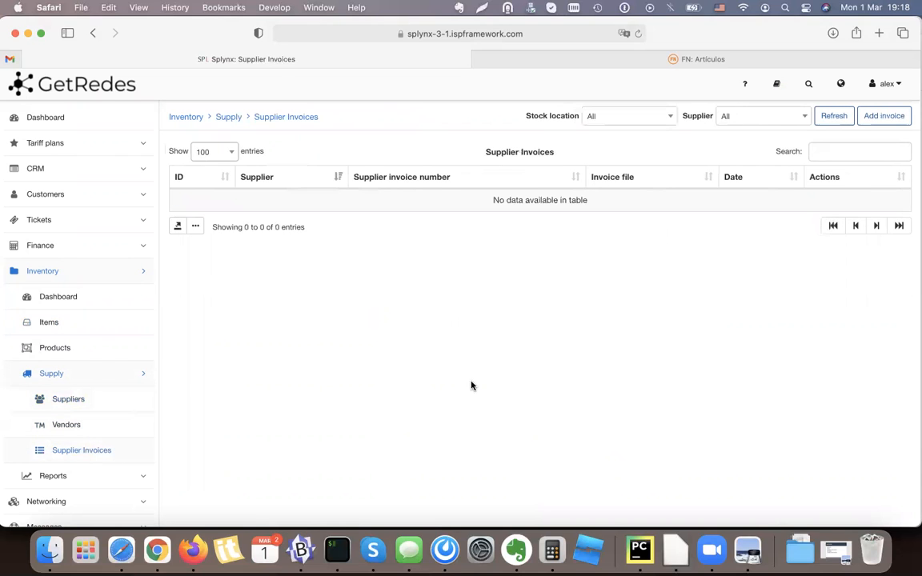
Start a supplier invoice from Miro Distribution with invoice number 41125125 and the date 24/02/2021
click(884, 117)
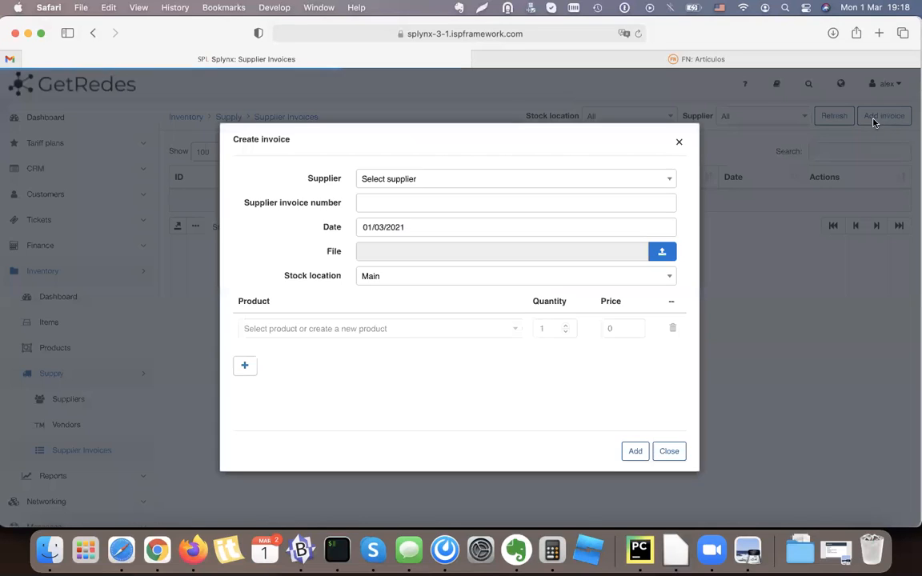
click(398, 181)
click(390, 242)
click(380, 205)
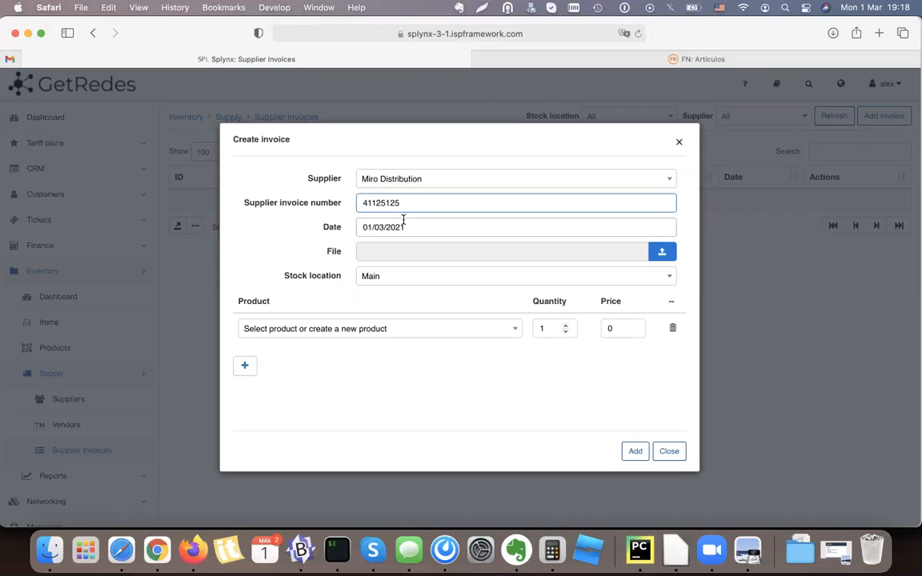
click(426, 227)
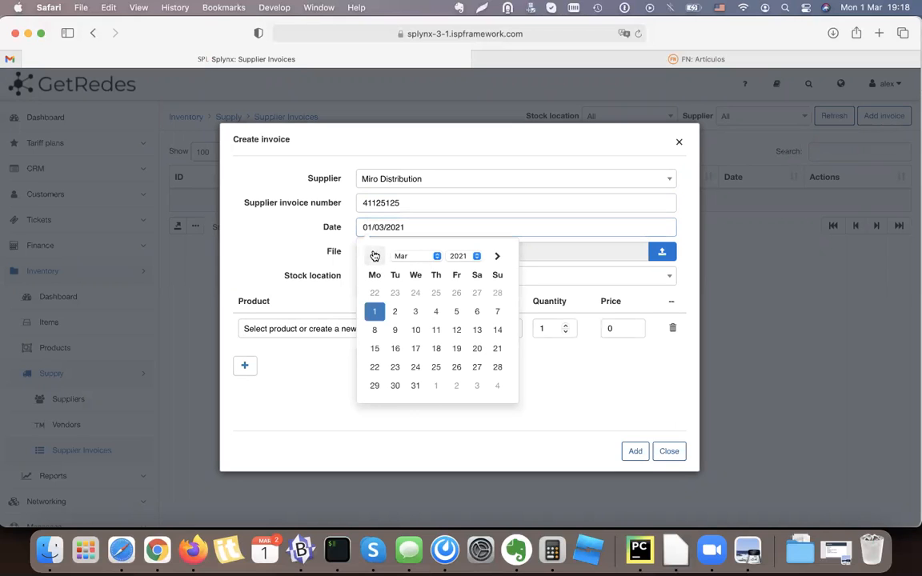
click(371, 256)
click(416, 369)
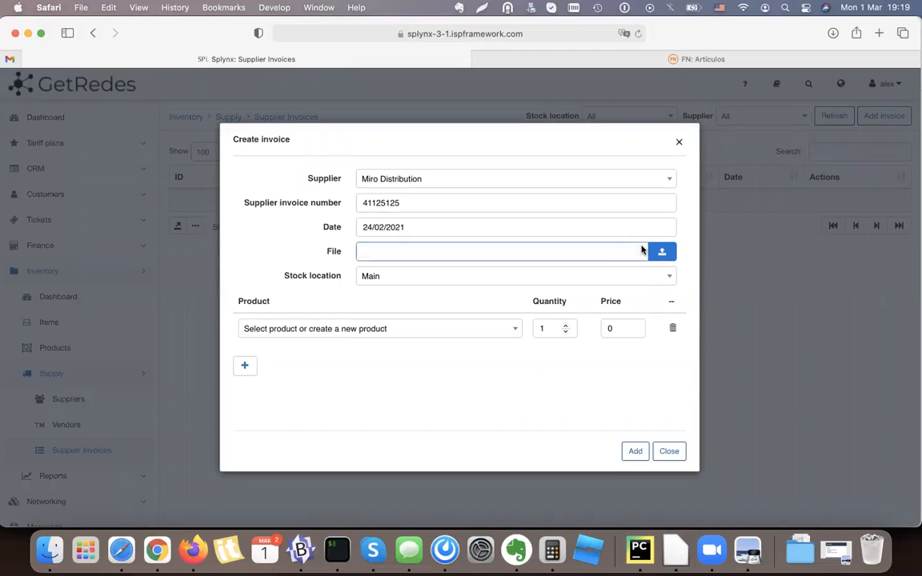
Check the stock location options for the supplier invoice and choose Main
click(387, 281)
mouse_move(329, 278)
mouse_down()
mouse_move(285, 274)
mouse_move(335, 275)
mouse_up()
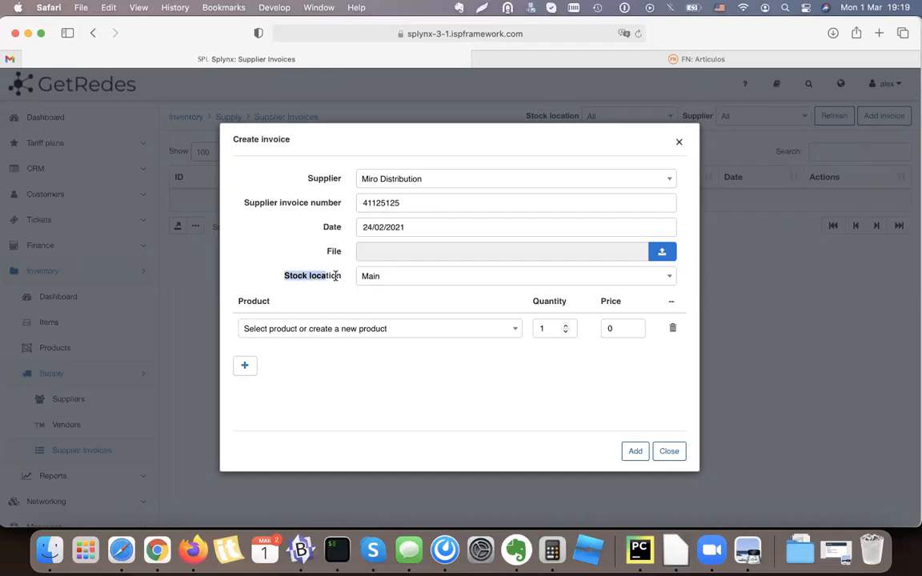
click(391, 278)
click(382, 320)
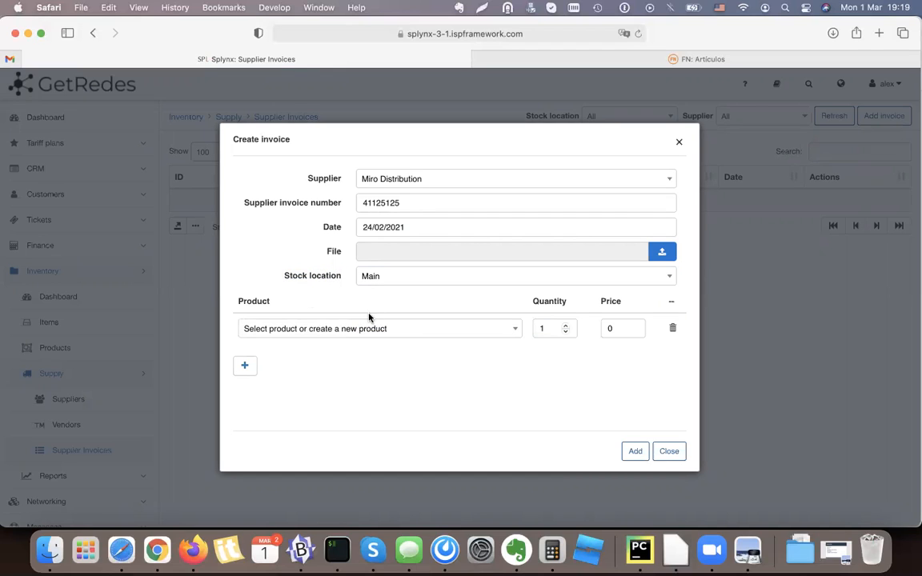
Add the product CCR1036 to the supplier invoice at a price of 900
click(391, 330)
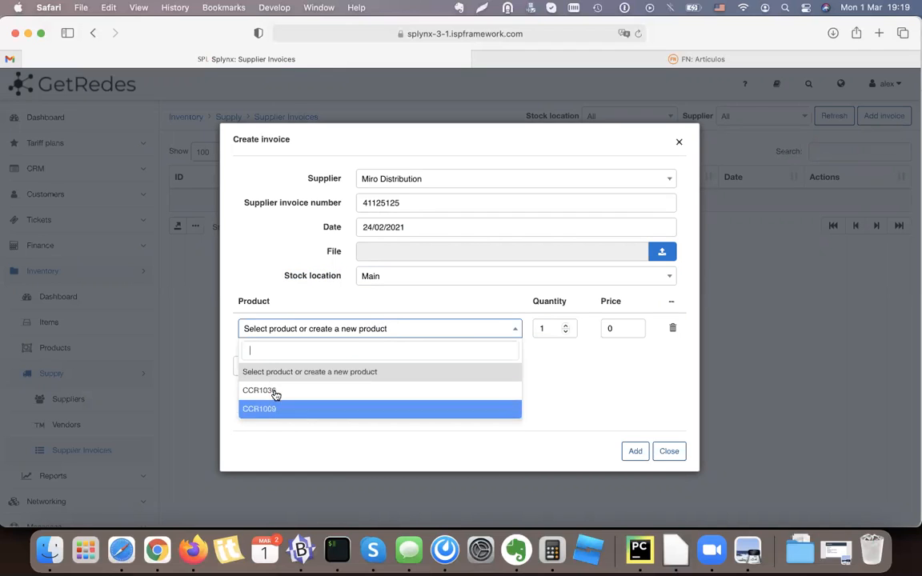
click(283, 391)
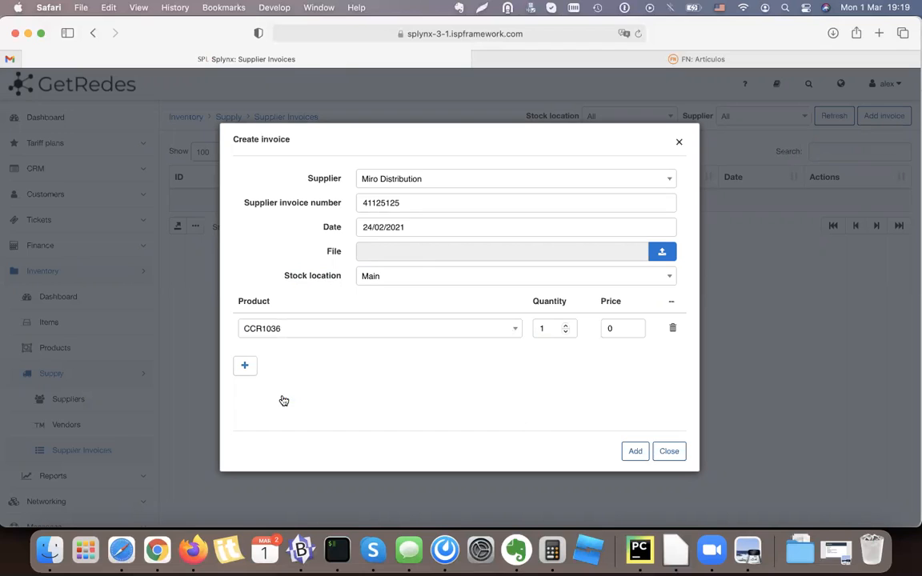
click(620, 333)
Add a second invoice line with a new product named UBNT device at a price of 100
click(243, 365)
click(330, 360)
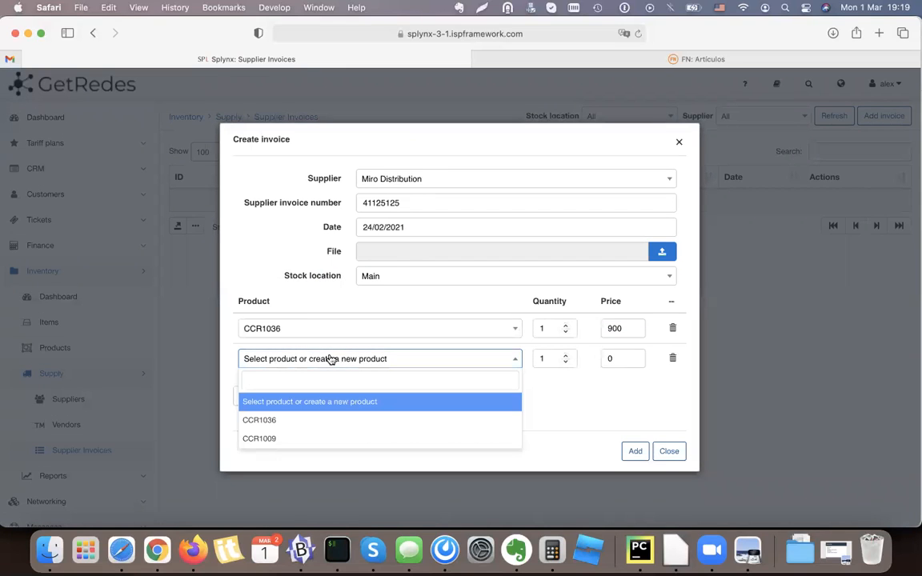
text(UBNT device)
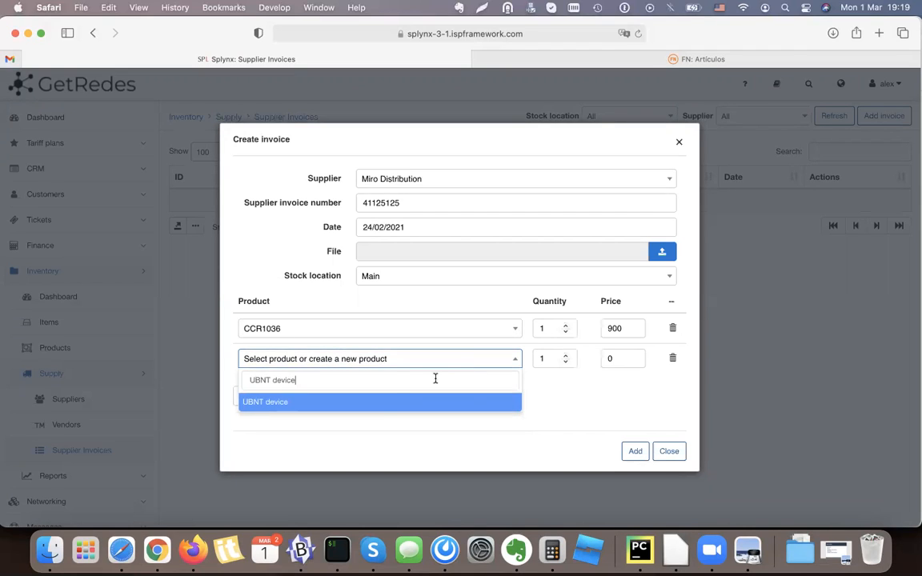
click(381, 404)
click(614, 360)
click(565, 397)
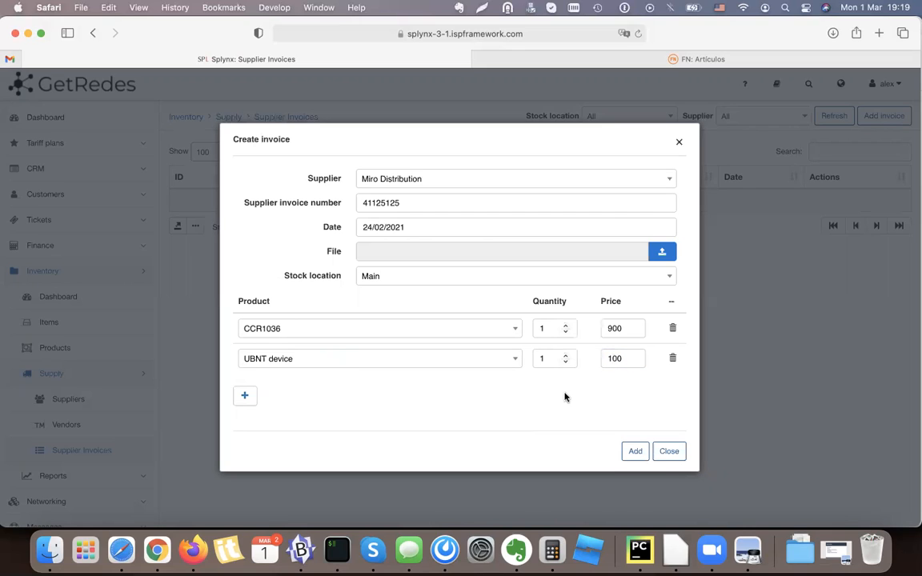
Set the UBNT device quantity to 10 and create the supplier invoice
click(544, 357)
key(BackSpace)
text(2)
click(308, 365)
click(309, 366)
click(560, 362)
click(549, 328)
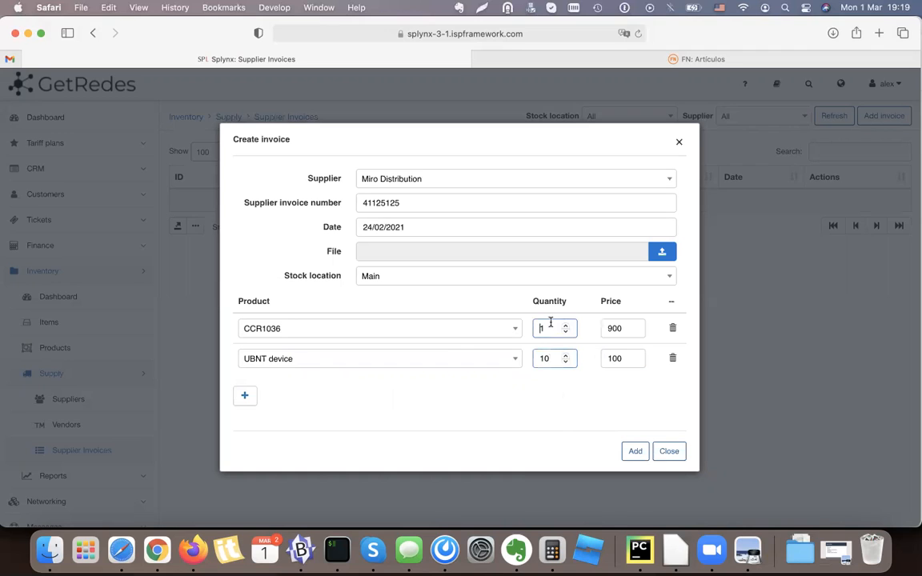
click(632, 452)
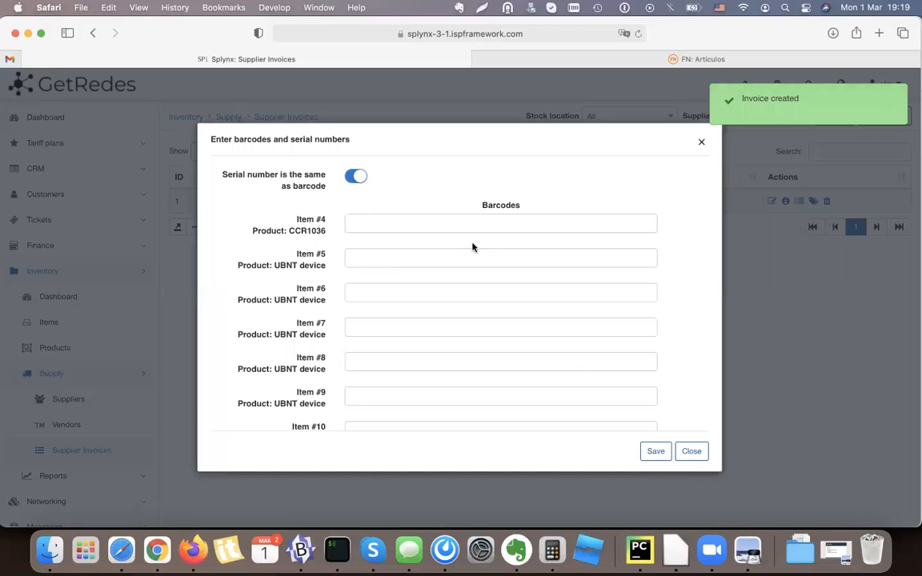
Enter the barcode 142412415 for the CCR1036 item and copy it for reuse
click(405, 223)
scroll(404, 222, down, 5)
scroll(404, 223, up, 5)
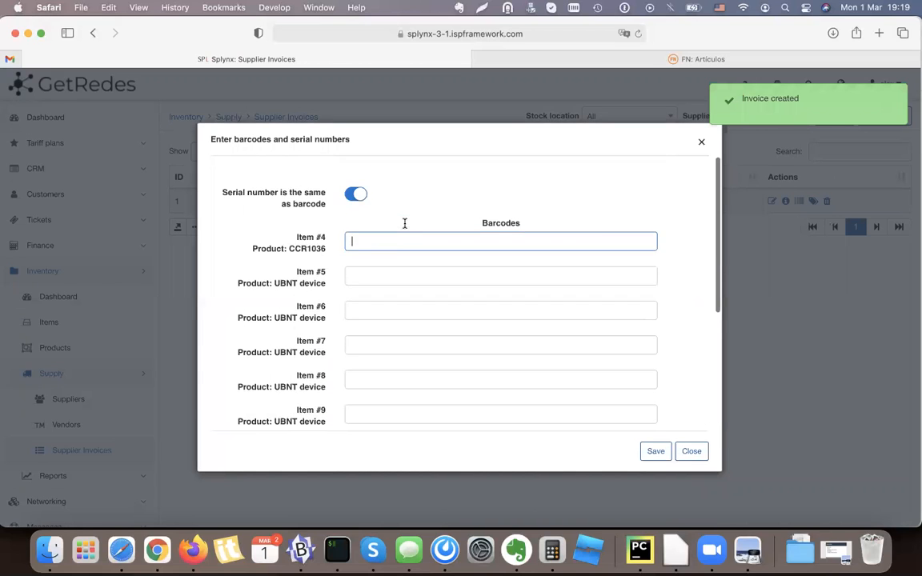
text(dasfa)
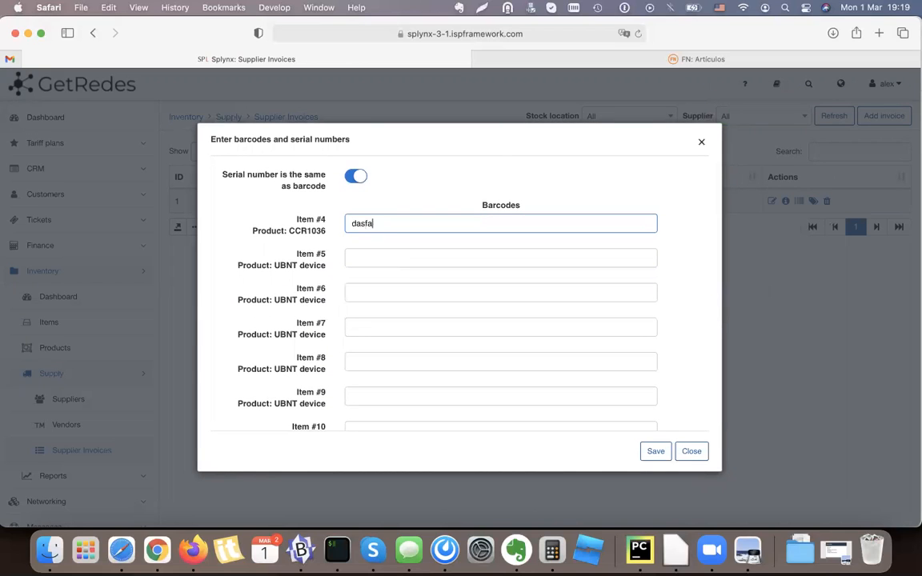
text(142412)
double_click(365, 227)
key(super+c)
Fill in consecutive barcodes 142412416 to 142412420 for UBNT device items #5 to #9 and save them
click(364, 259)
text(14241241)
click(395, 292)
text(14241241)
click(424, 326)
text(142412415)
click(407, 363)
key(super+v)
click(392, 395)
text(14241241)
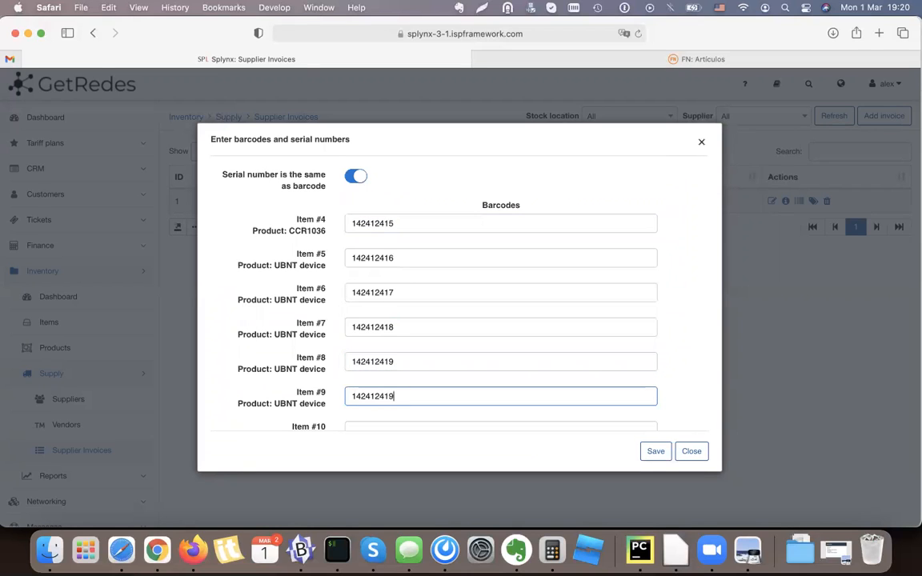
scroll(541, 363, down, 5)
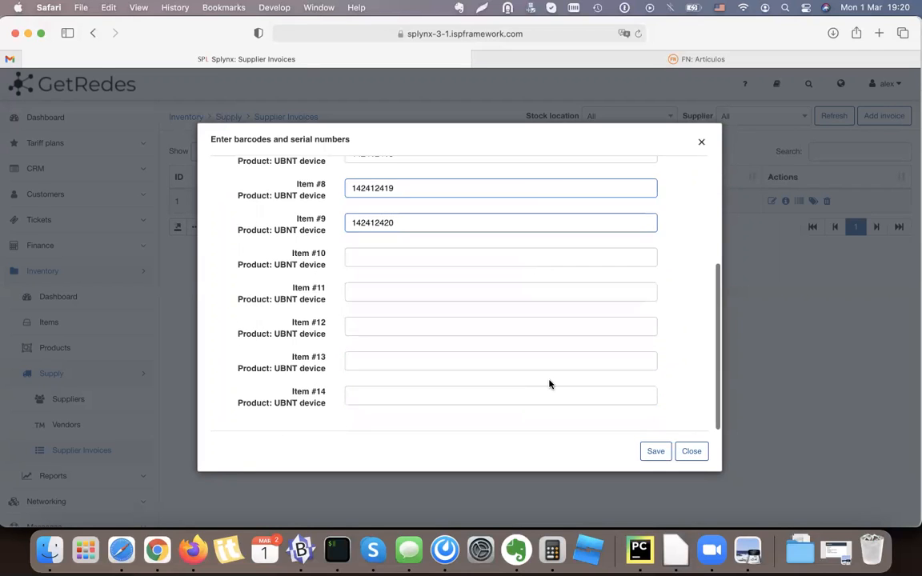
click(648, 452)
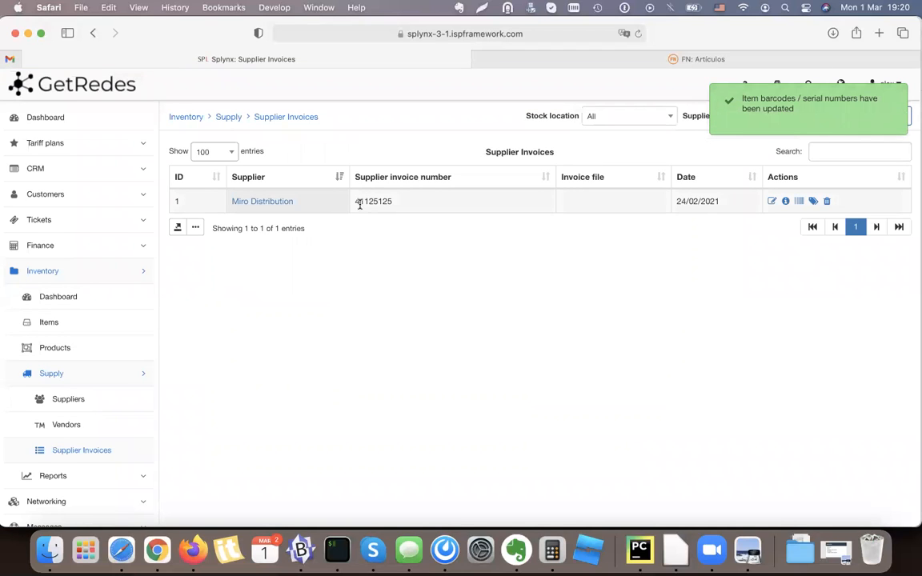
Open the inventory's item list, sort it by ascending ID and refresh it
click(55, 323)
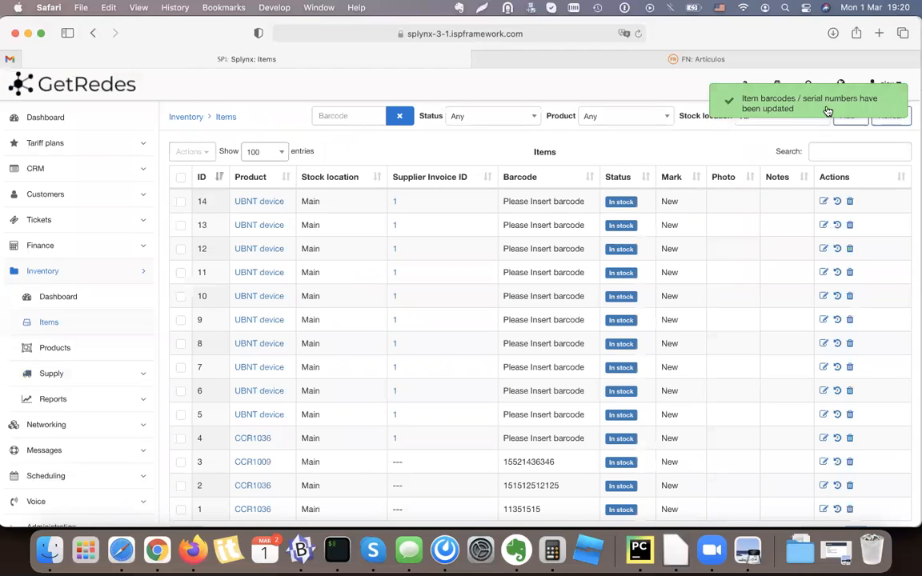
scroll(611, 352, down, 2)
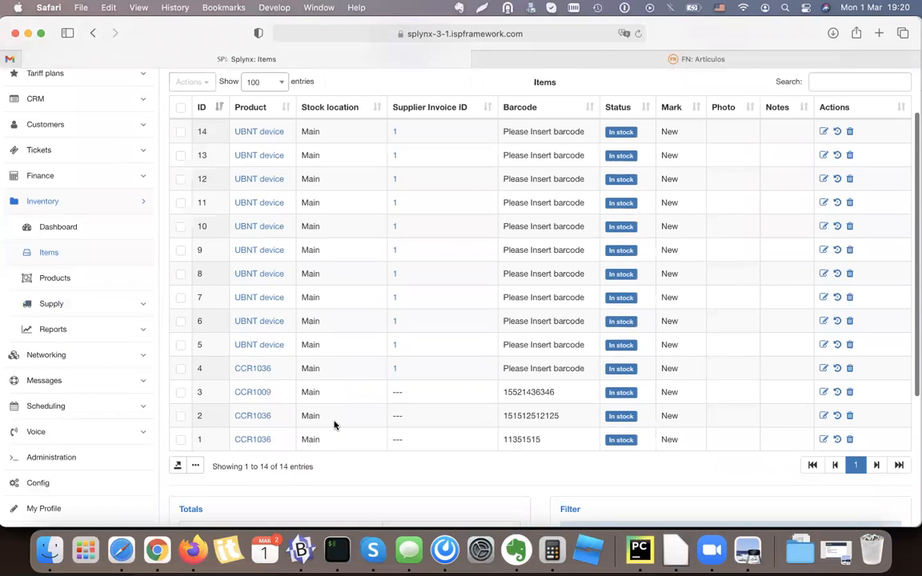
click(206, 110)
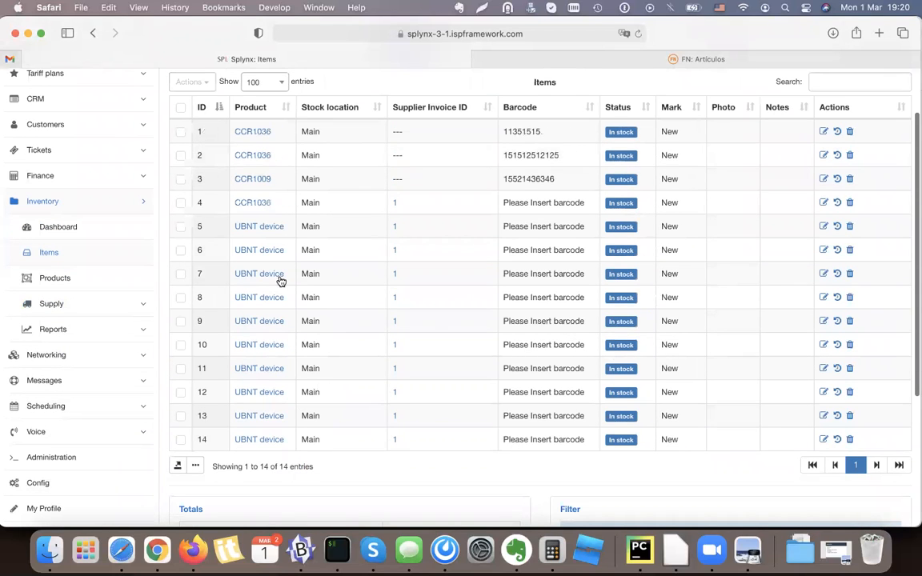
scroll(506, 321, up, 2)
click(890, 116)
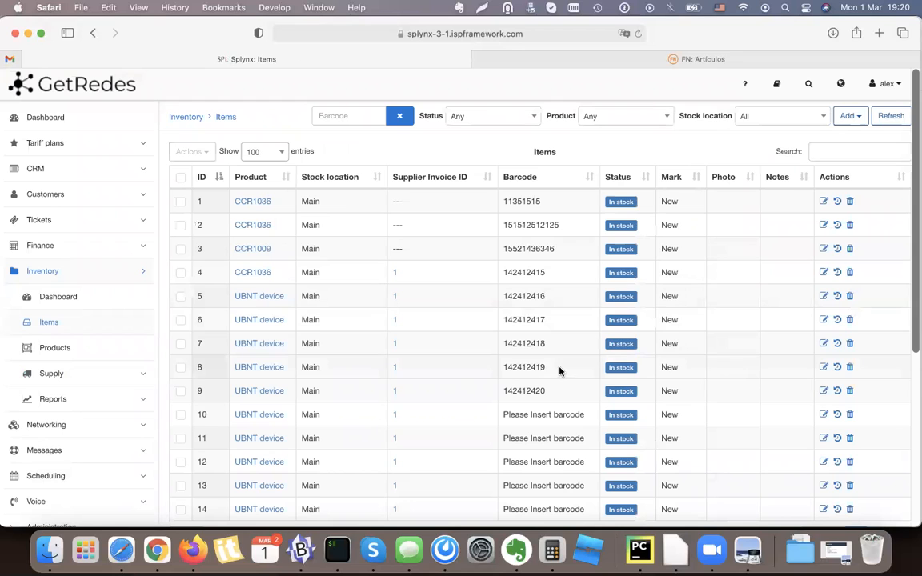
Inspect the editable details of UBNT device item 6, and close the form without changing anything
click(823, 319)
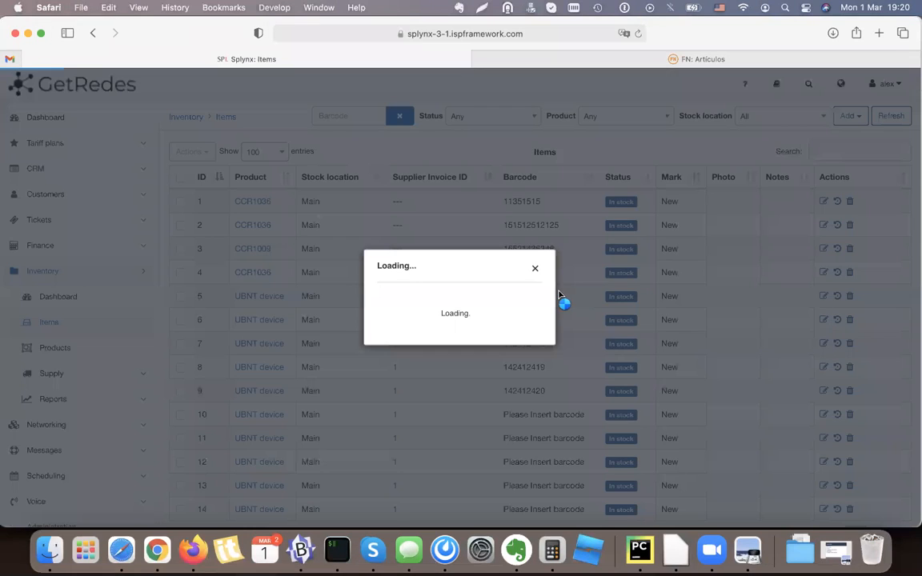
click(422, 257)
scroll(422, 256, down, 1)
scroll(417, 245, up, 1)
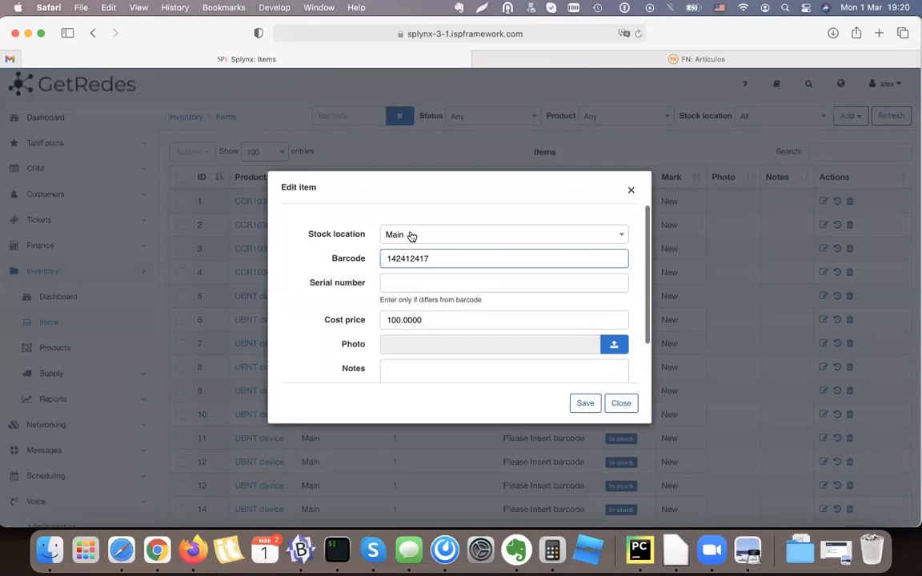
scroll(317, 226, down, 1)
click(631, 190)
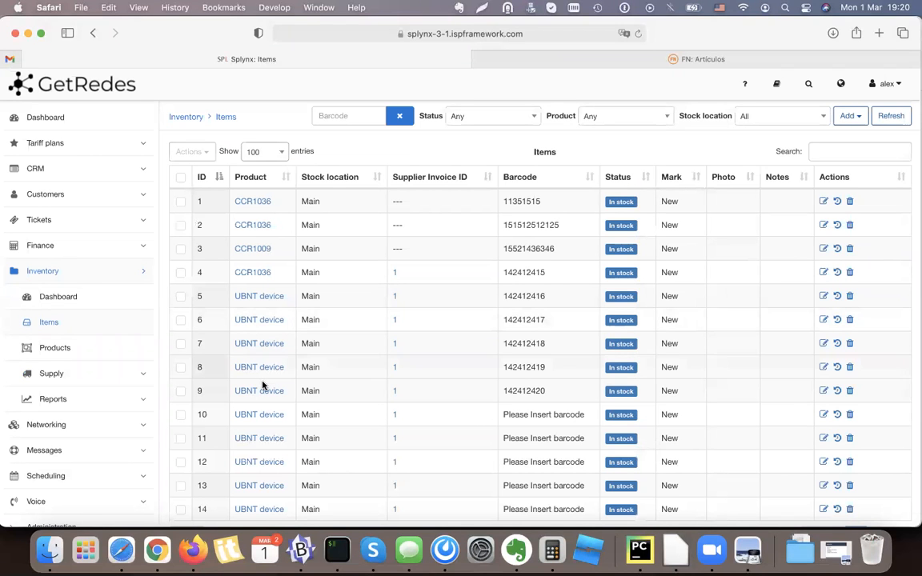
View the UBNT device product page with its product information, stock status and item list
click(503, 316)
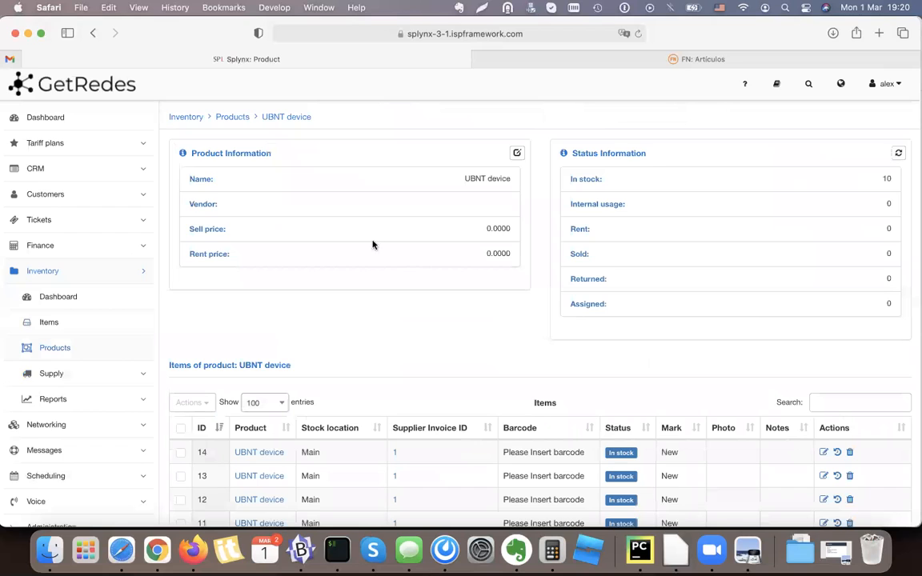
scroll(441, 333, down, 3)
scroll(441, 333, down, 2)
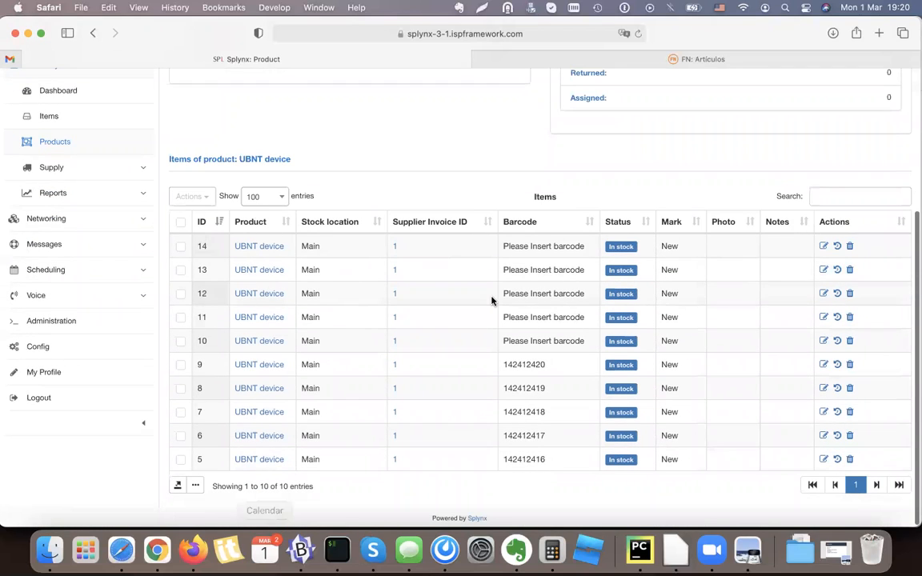
scroll(494, 300, up, 5)
scroll(630, 318, up, 1)
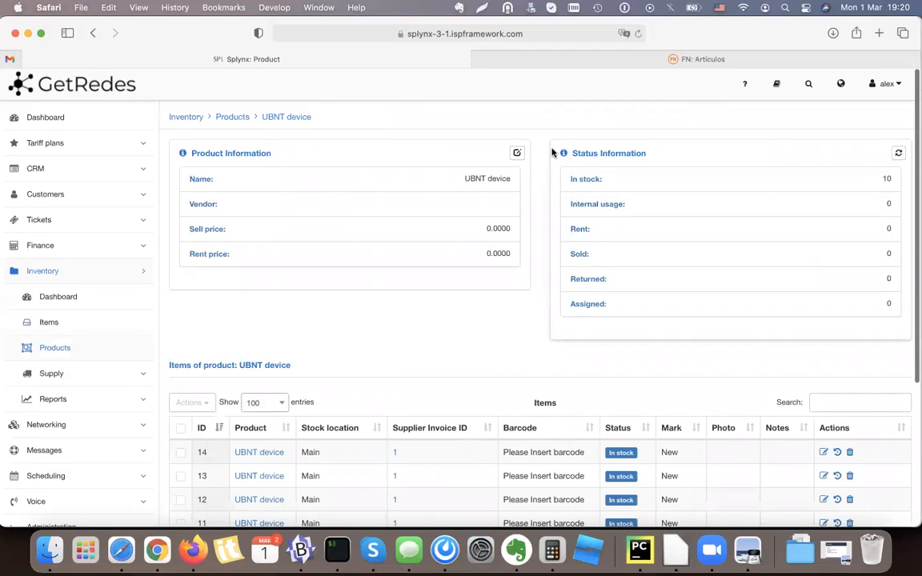
Return to the item list and check the available options for adding items
click(93, 33)
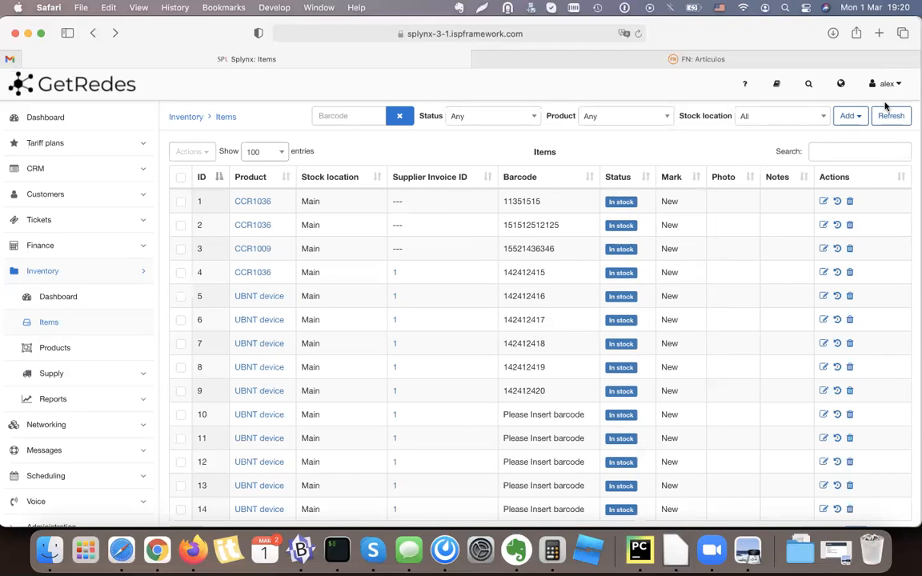
click(849, 117)
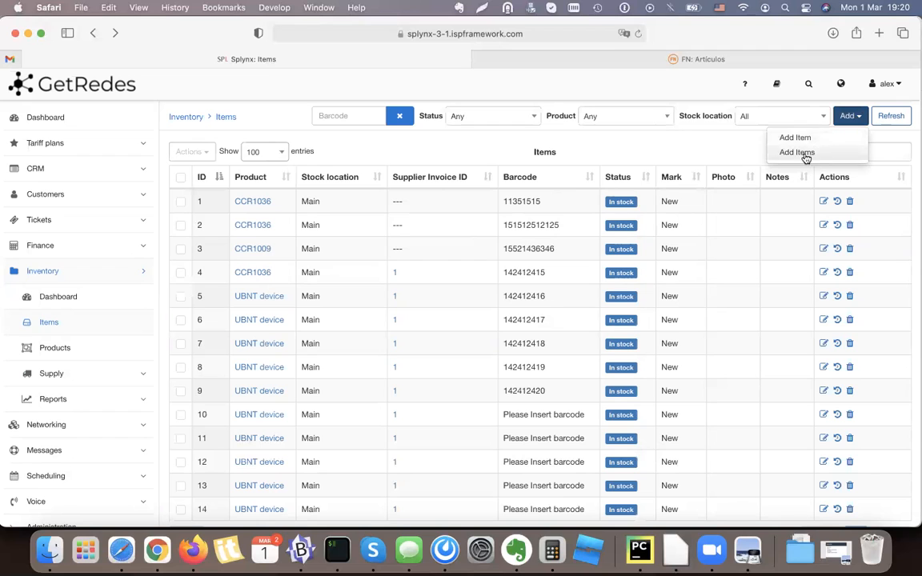
click(852, 116)
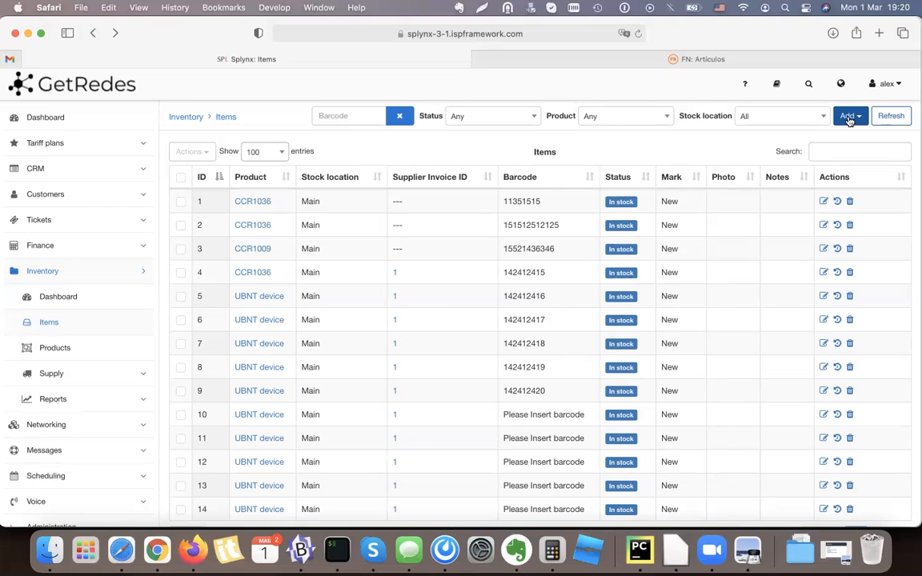
Review the barcodes entered for the Miro Distribution supplier invoice, and close them without changes
click(71, 373)
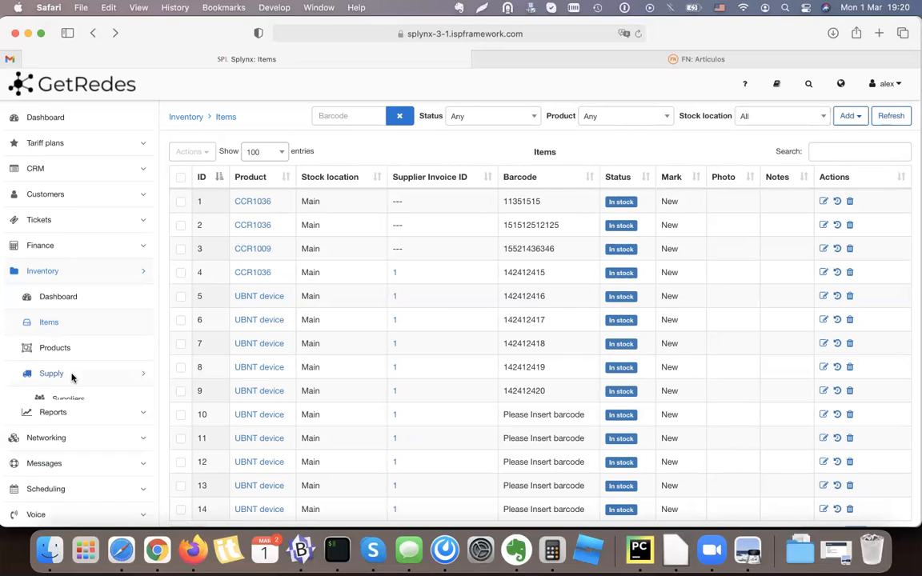
click(74, 448)
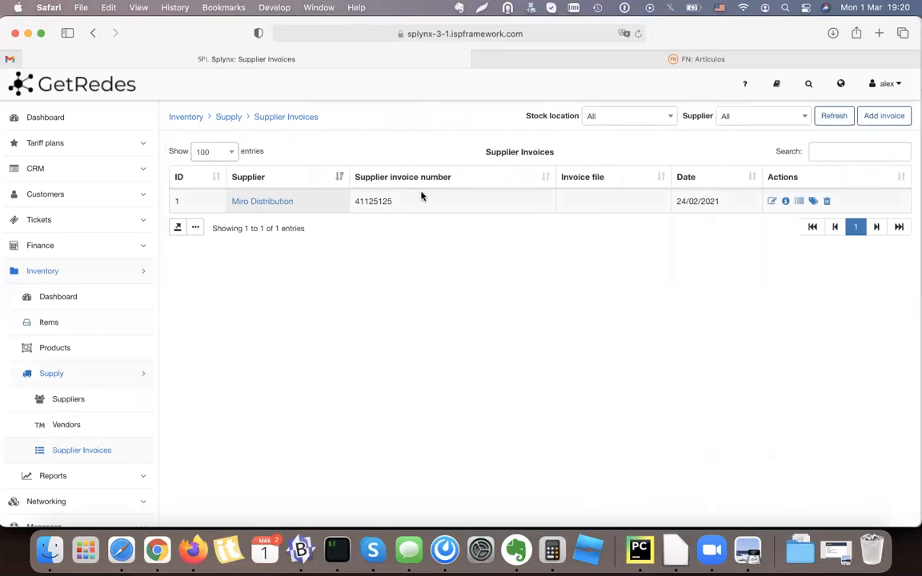
click(799, 201)
click(453, 215)
scroll(453, 214, down, 1)
scroll(453, 215, up, 1)
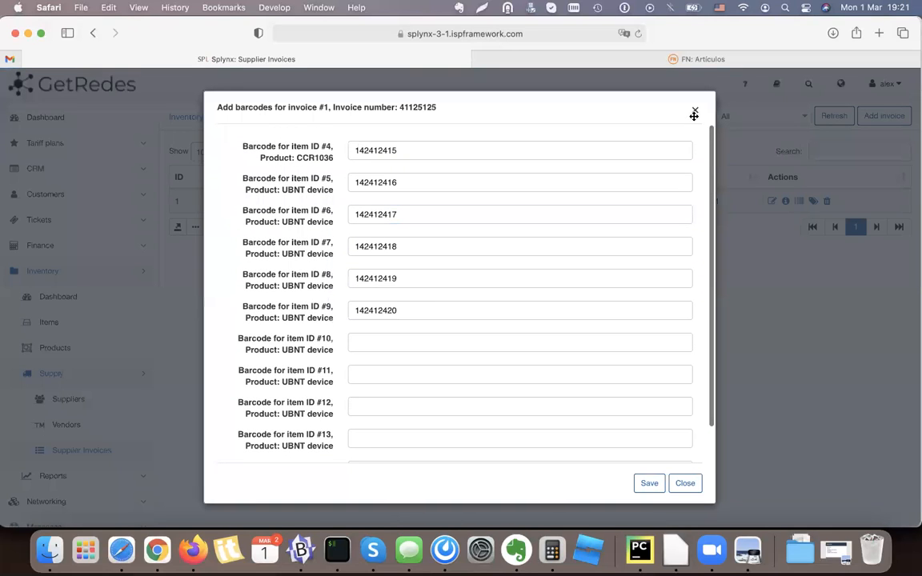
click(694, 115)
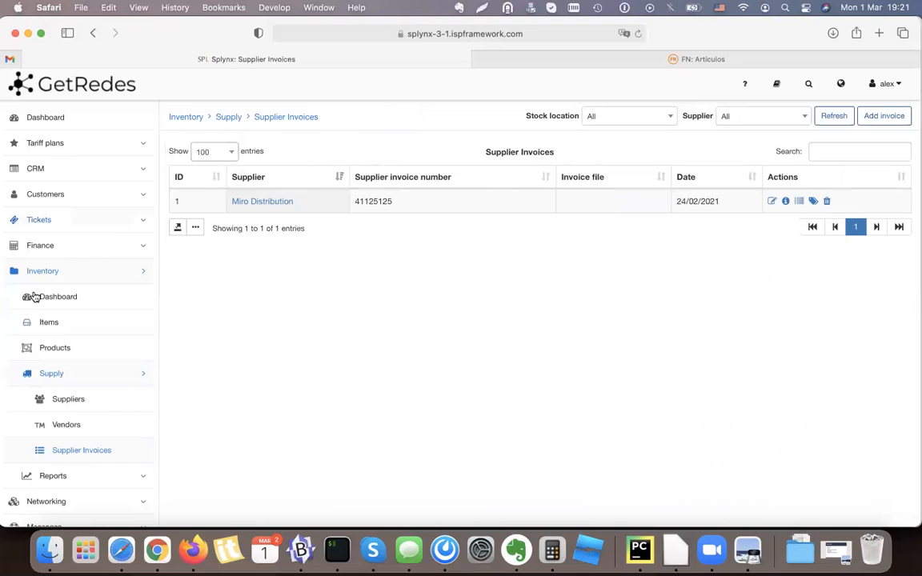
In the item list, select items 1 and 2, check the available bulk actions, and clear the selection
click(56, 324)
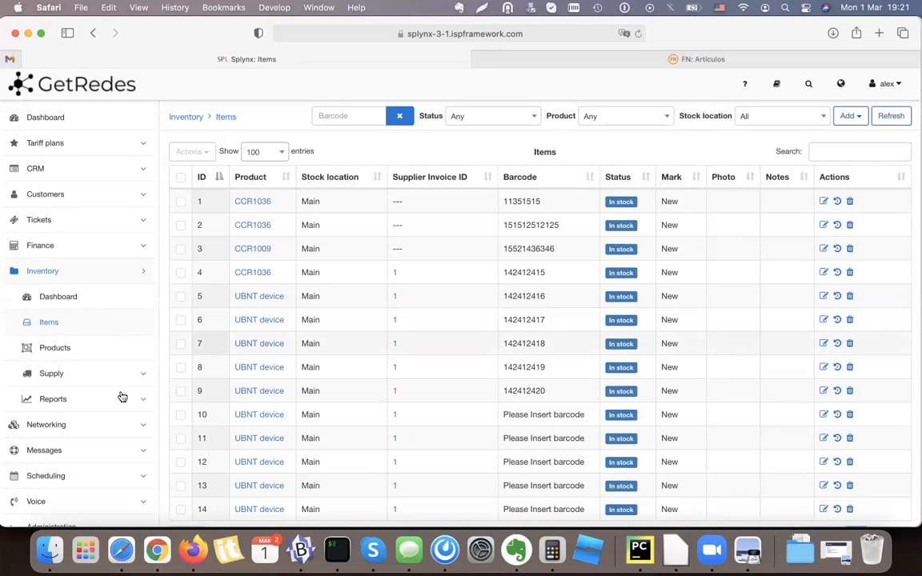
click(181, 201)
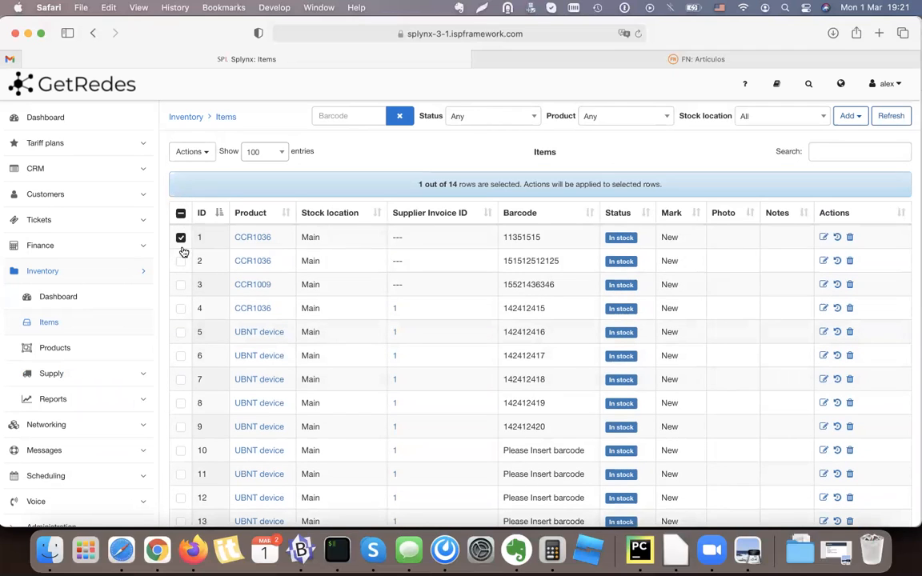
click(181, 261)
click(200, 155)
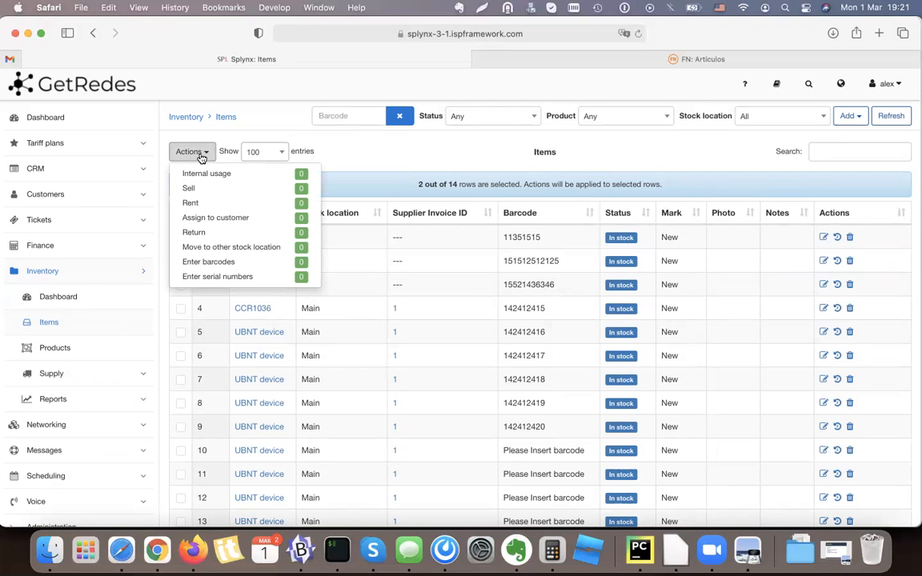
click(397, 156)
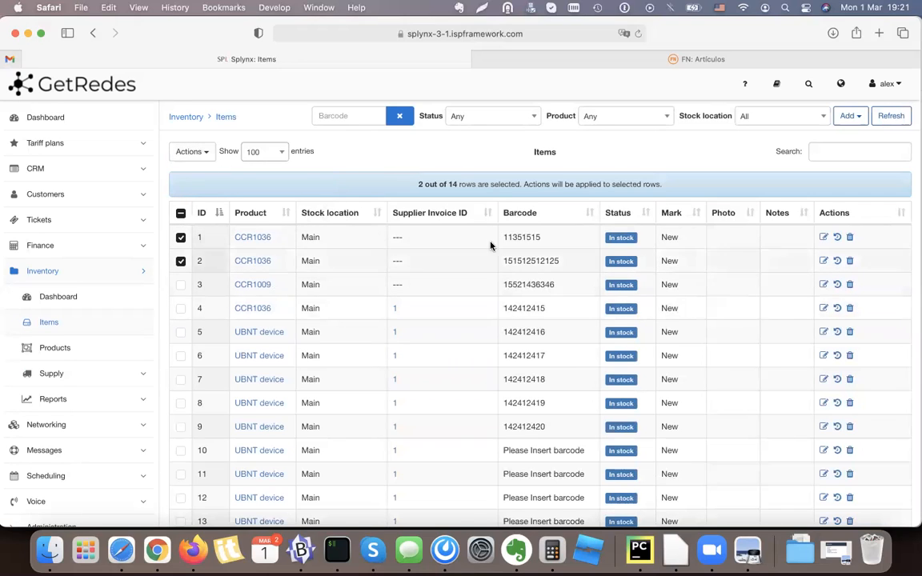
click(181, 237)
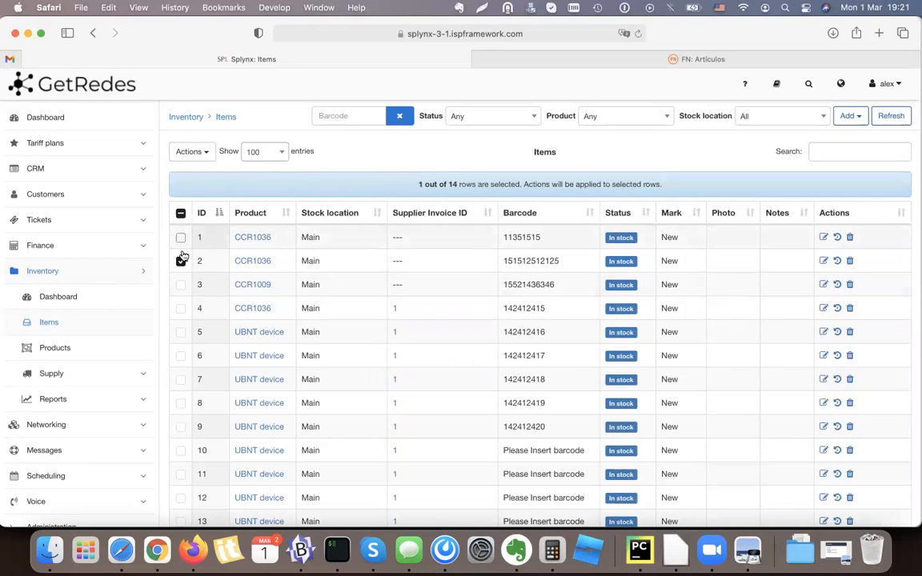
click(181, 261)
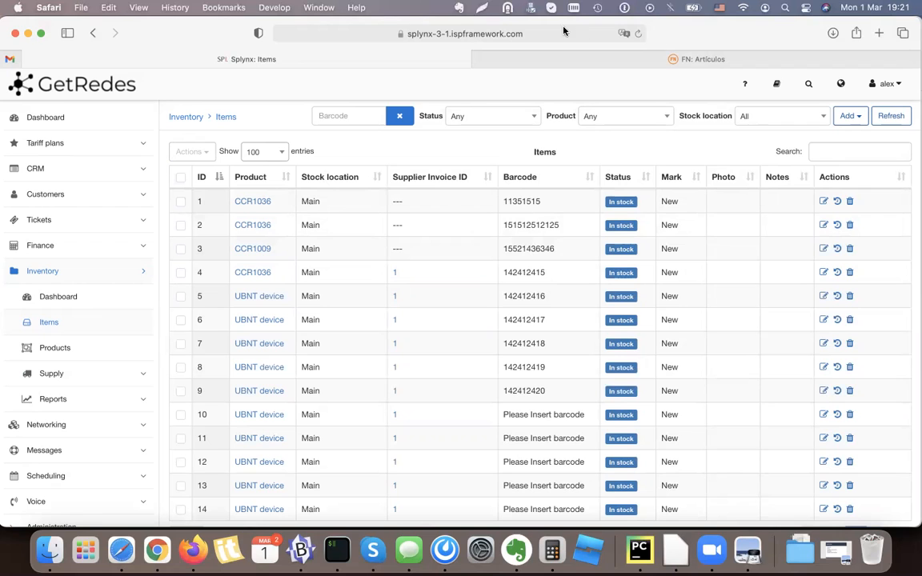
Close the other browser tab and try selecting all items in the list, clearing the selection again
key(super+alt+w)
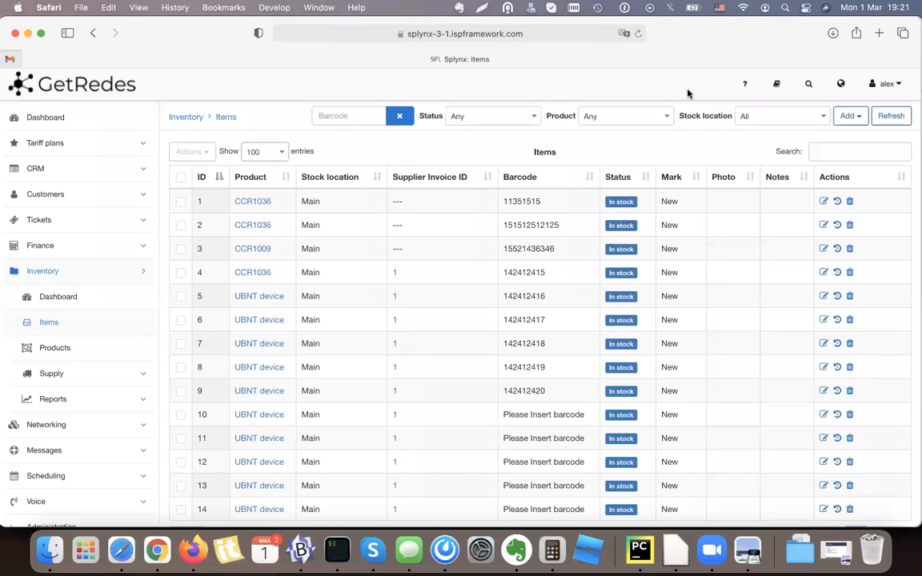
click(179, 179)
click(181, 213)
click(181, 202)
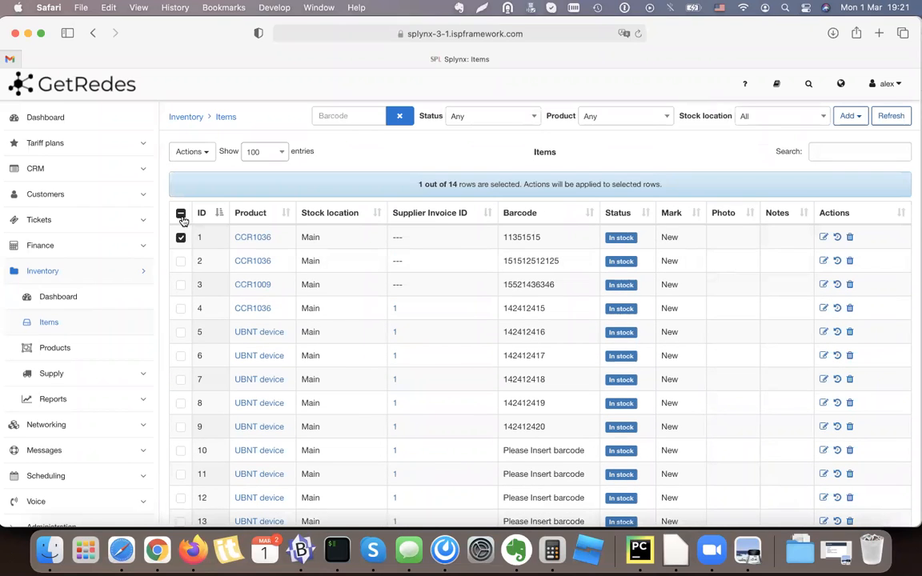
click(182, 216)
click(181, 237)
click(180, 217)
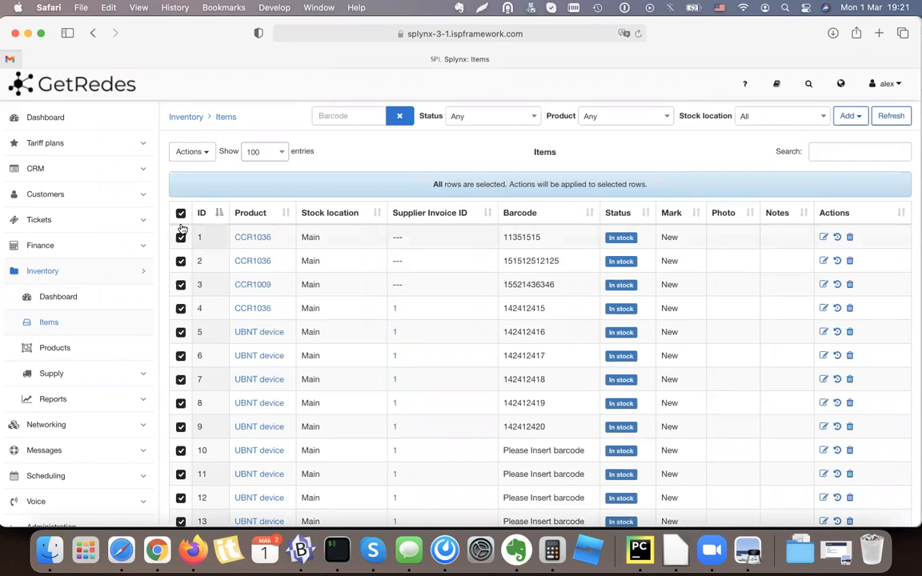
click(181, 213)
Set CCR1036 items 1 and 2 to internal usage with the administrator admin and the note DC1, and save
click(180, 197)
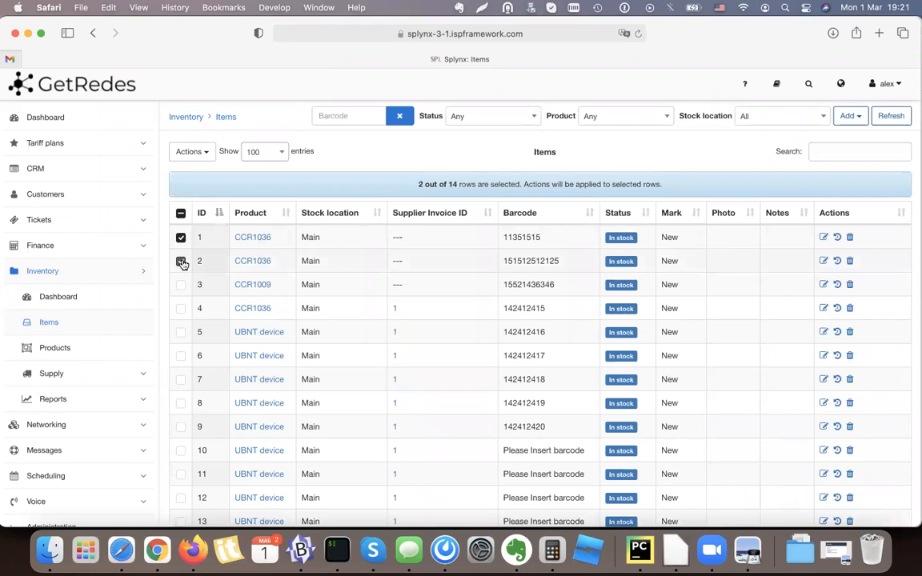
click(194, 152)
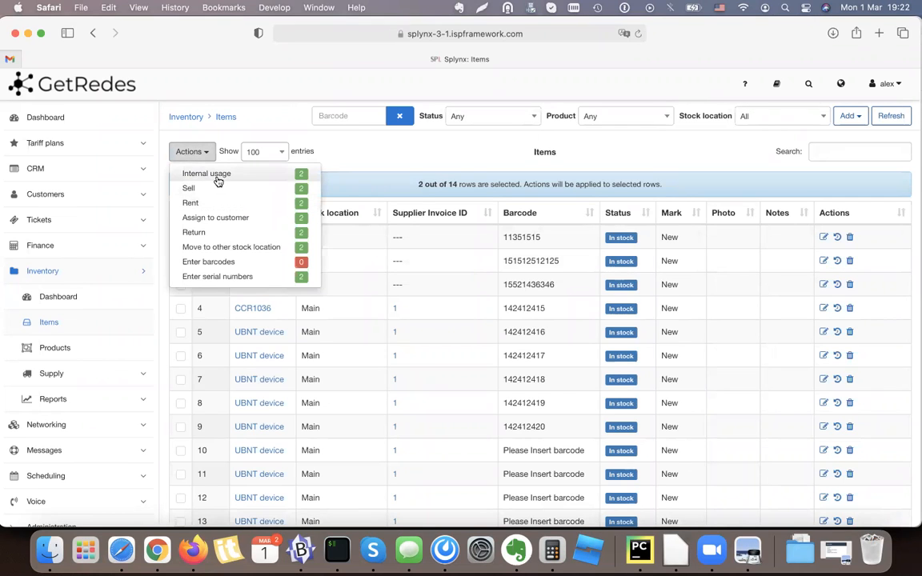
click(218, 180)
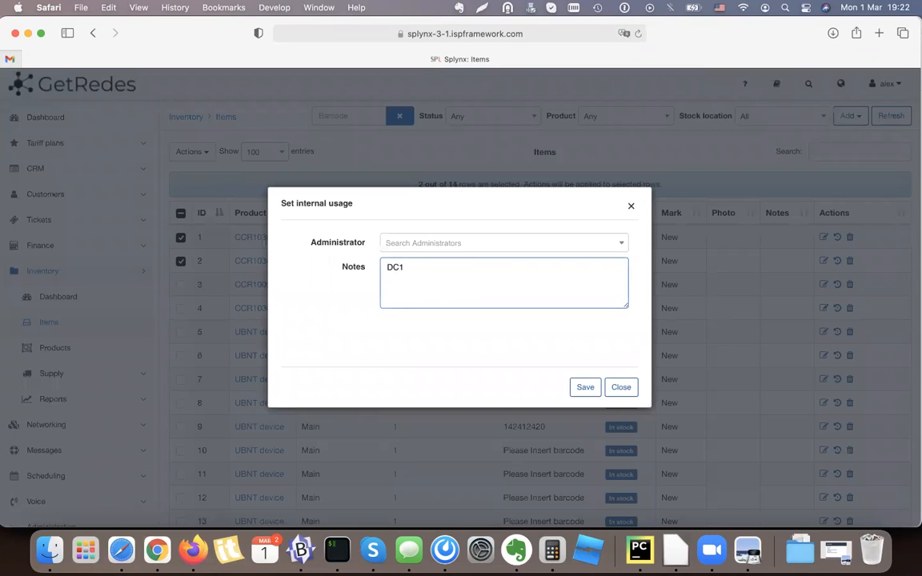
click(490, 244)
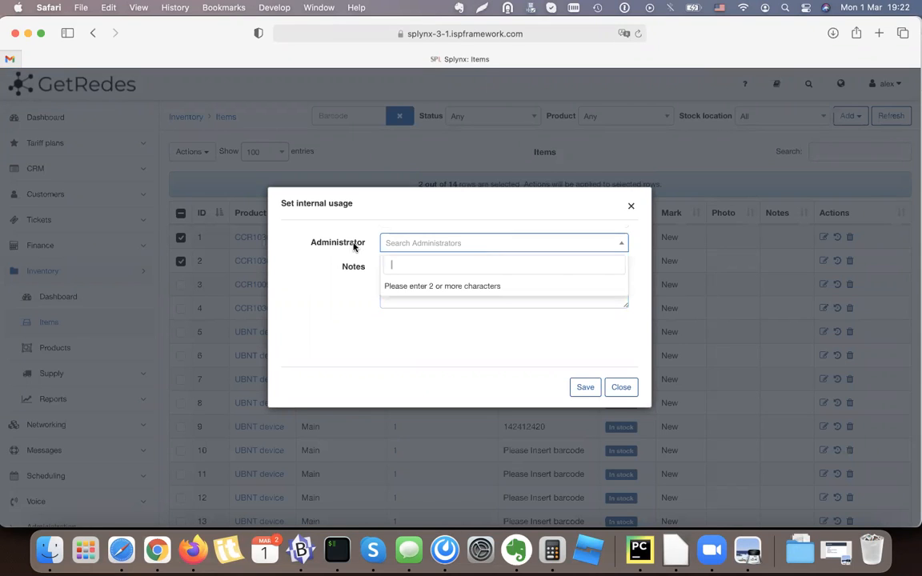
text(admin)
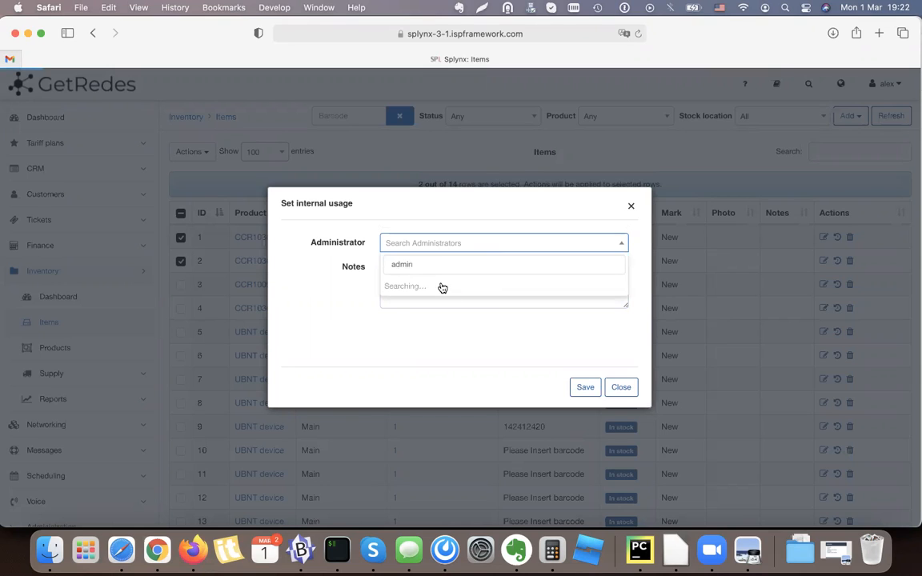
click(449, 288)
click(470, 281)
text(DC1)
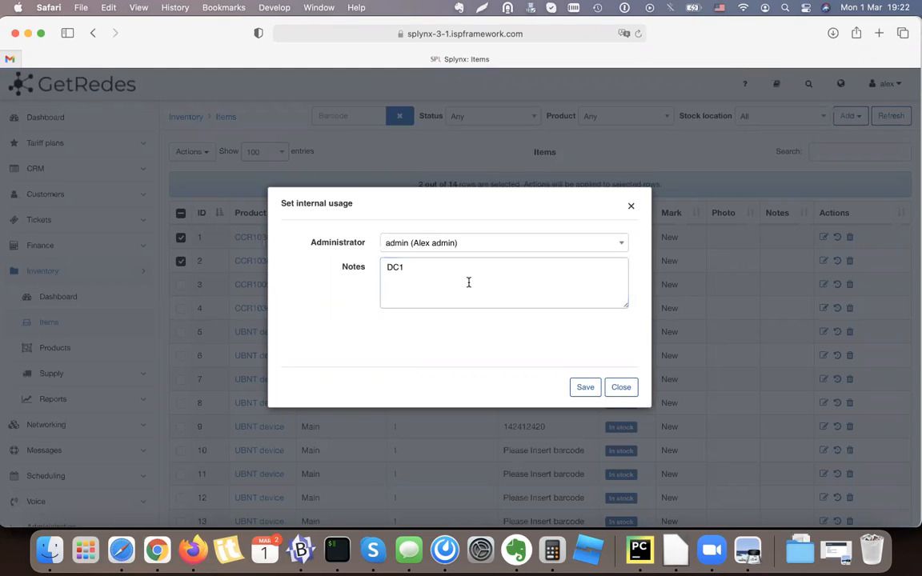
click(588, 388)
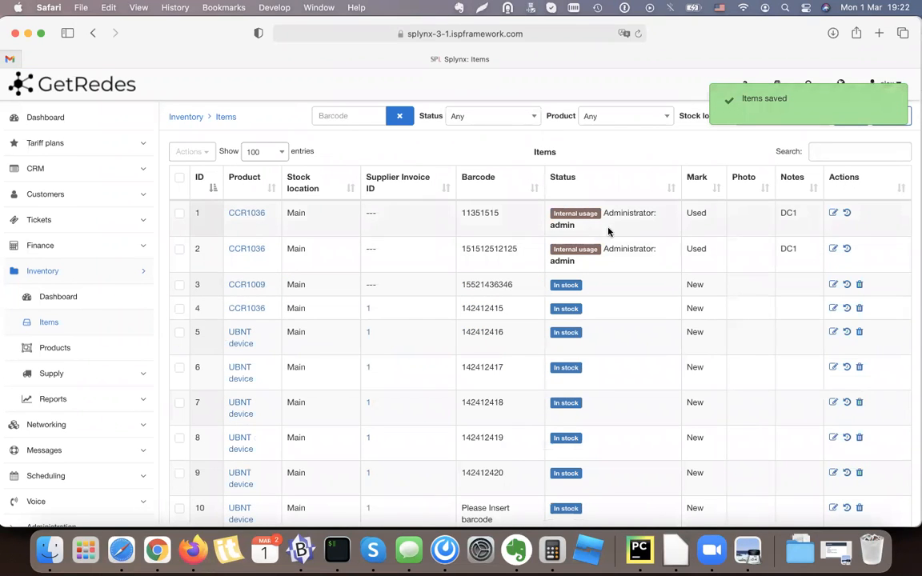
Dismiss the notification and check the notes of items 1 and 2 in the item list
click(786, 102)
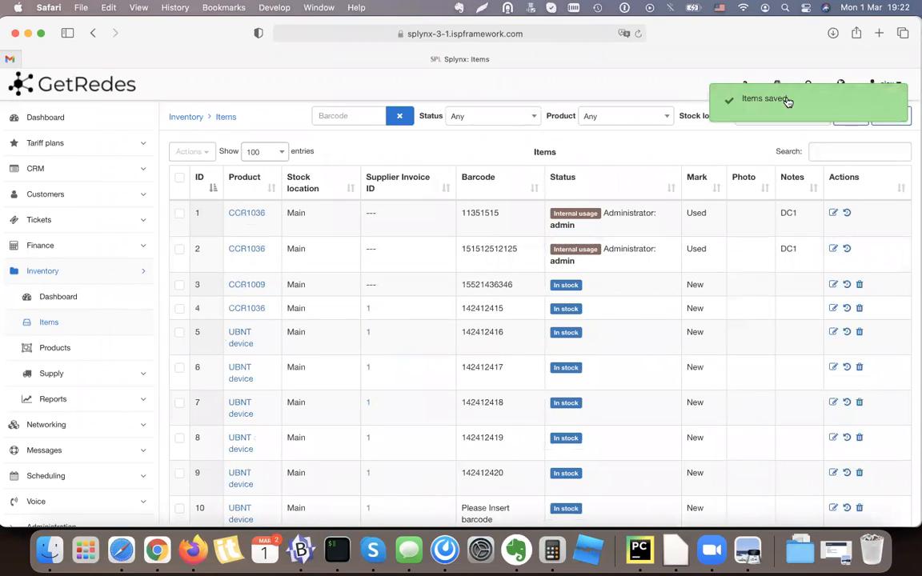
double_click(787, 214)
double_click(788, 248)
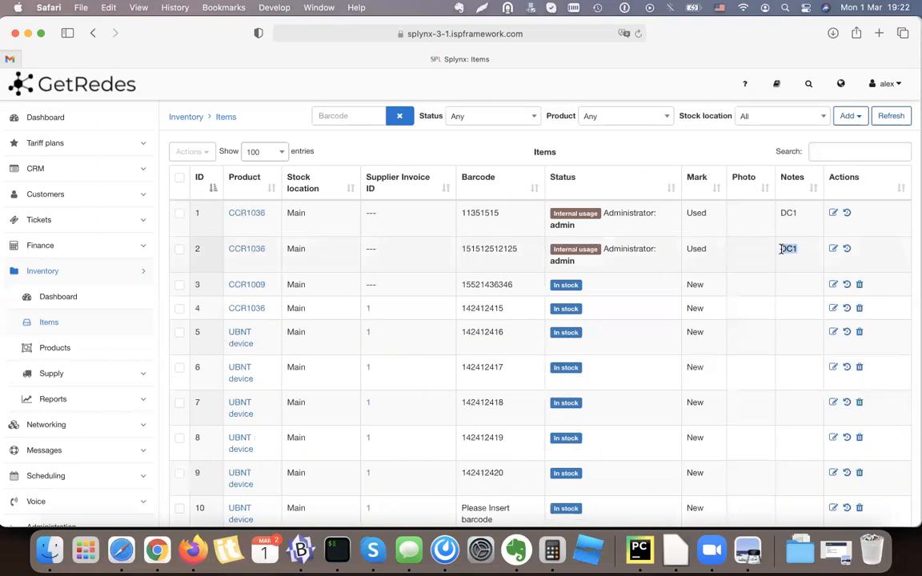
Assign UBNT device item 6 to the Splynx test customer, leaving the notes empty
click(179, 369)
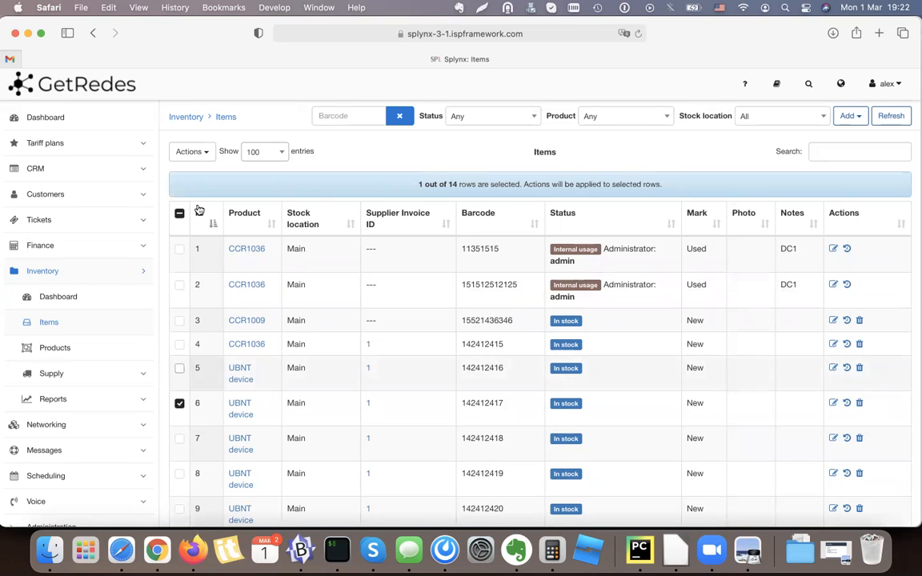
click(205, 152)
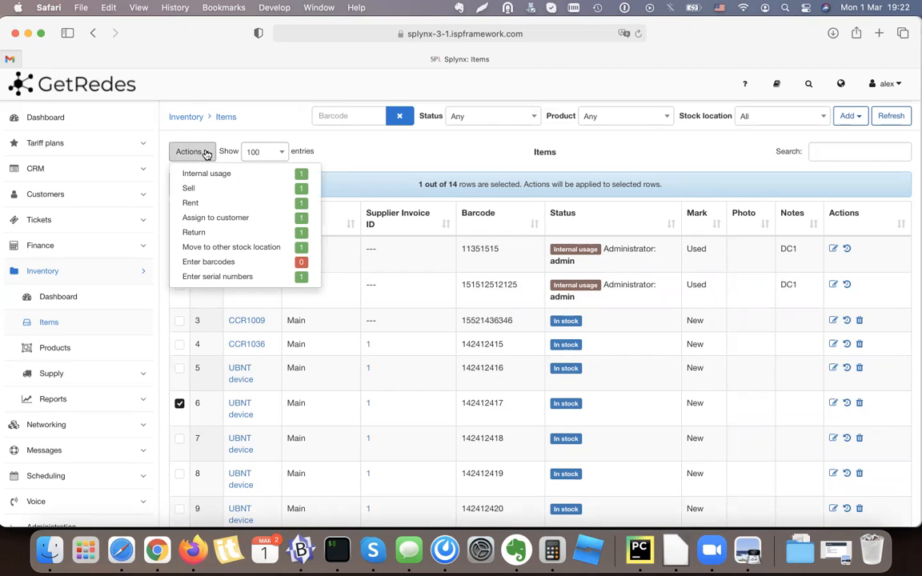
click(212, 220)
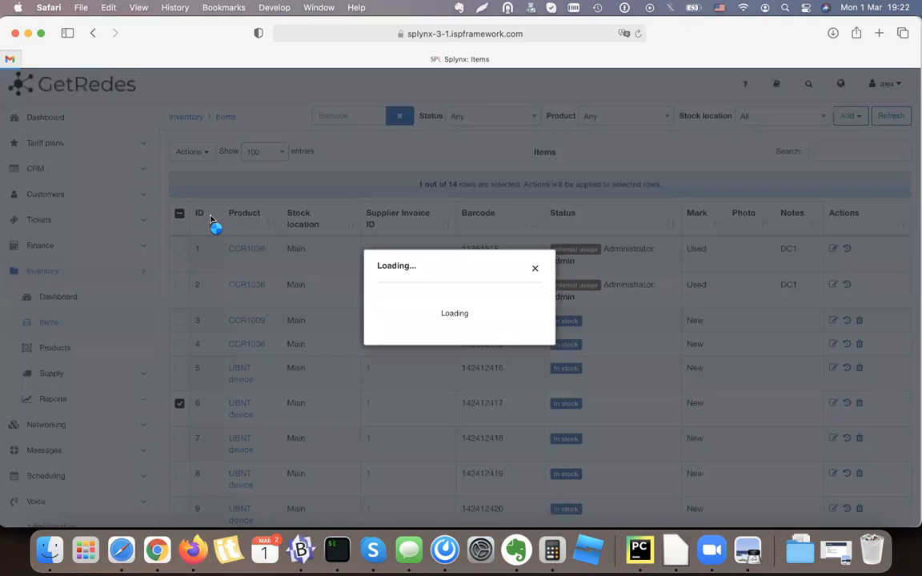
click(442, 240)
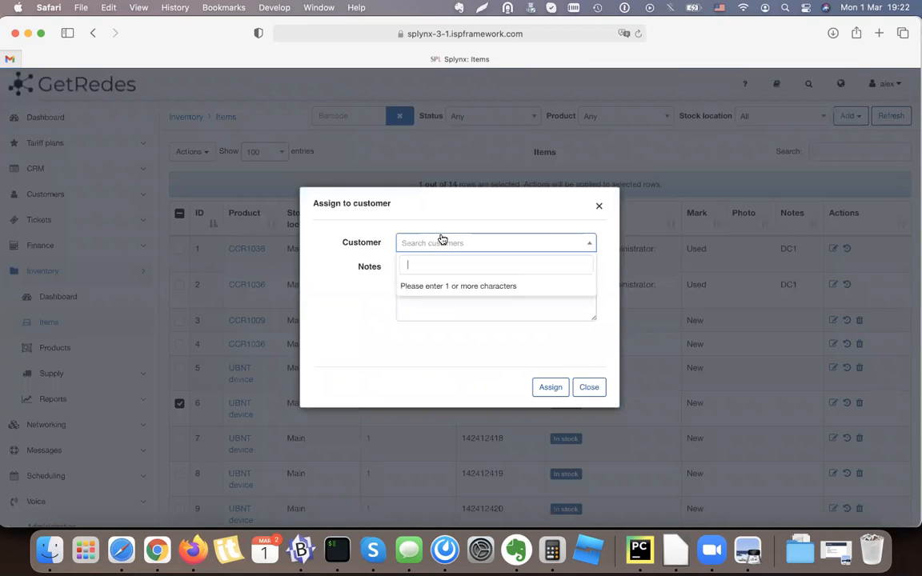
text(Leo)
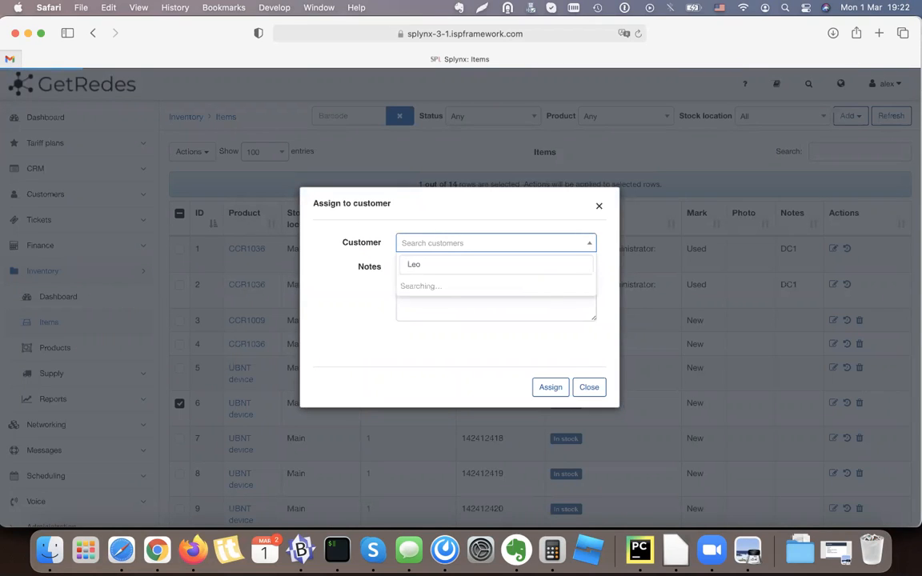
key(BackSpace)
key(BackSpace)
key(BackSpace)
text(Alex)
click(466, 285)
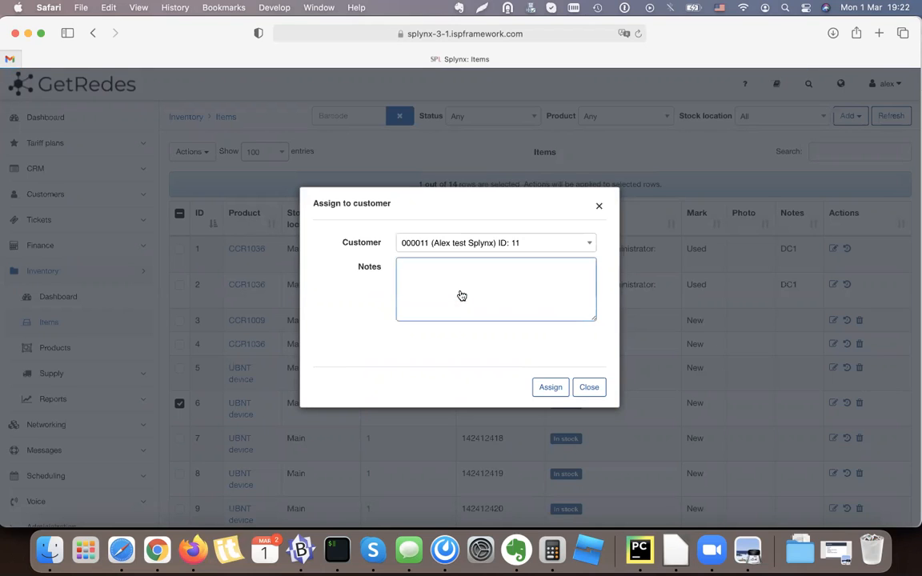
click(550, 389)
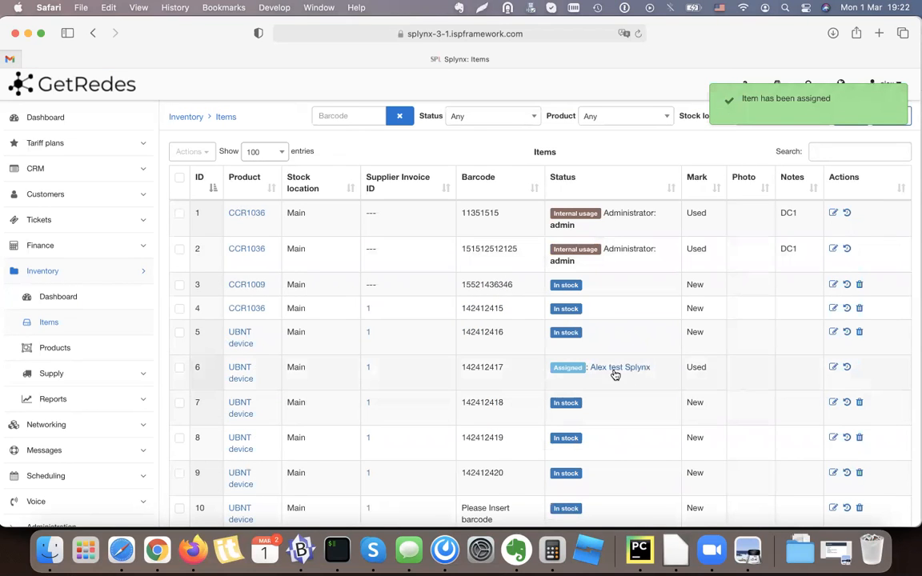
View the assigned customer's hardware and the UBNT device product page, and return to the item list
click(631, 369)
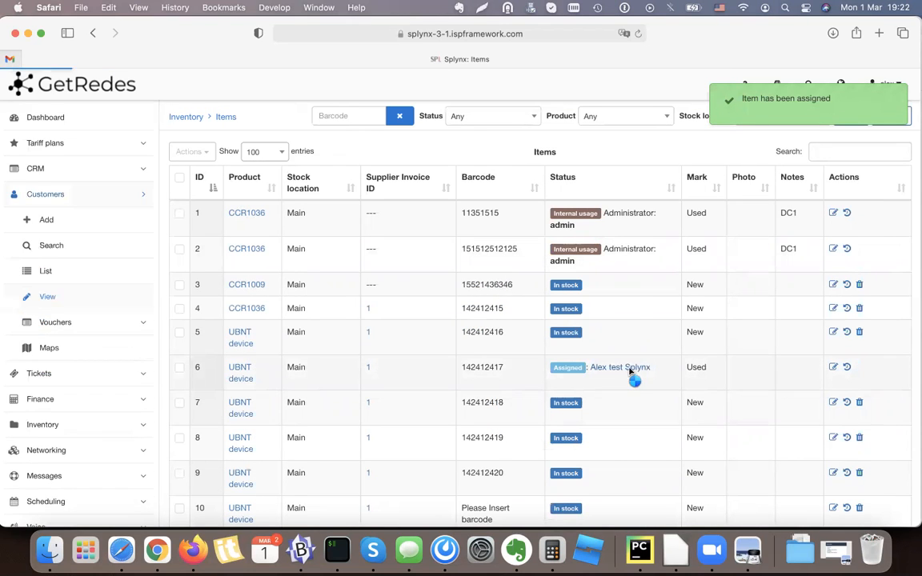
scroll(572, 245, down, 3)
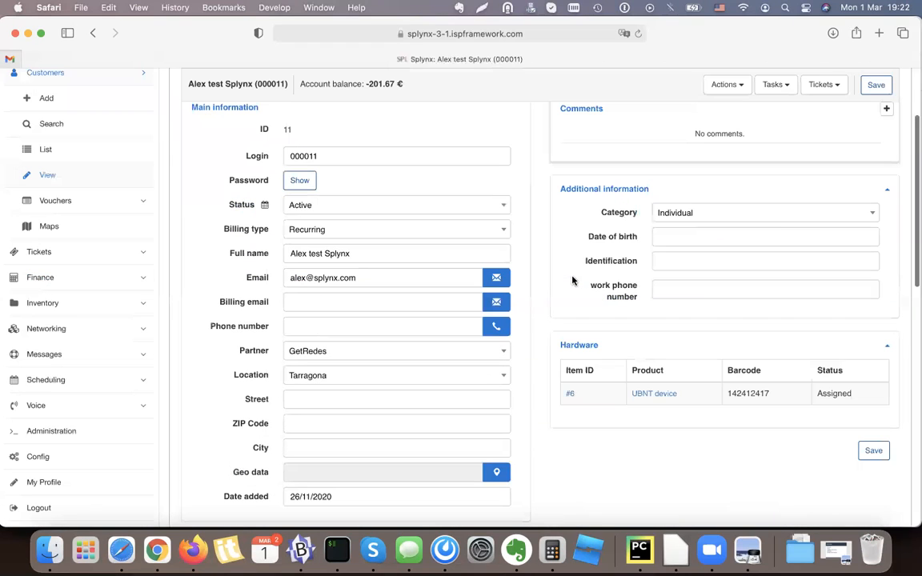
click(655, 394)
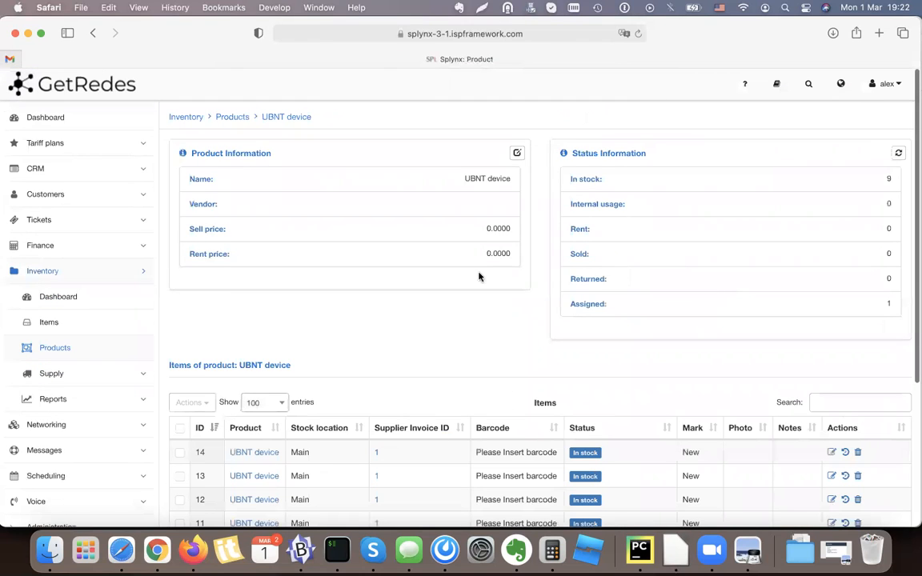
click(92, 33)
click(93, 35)
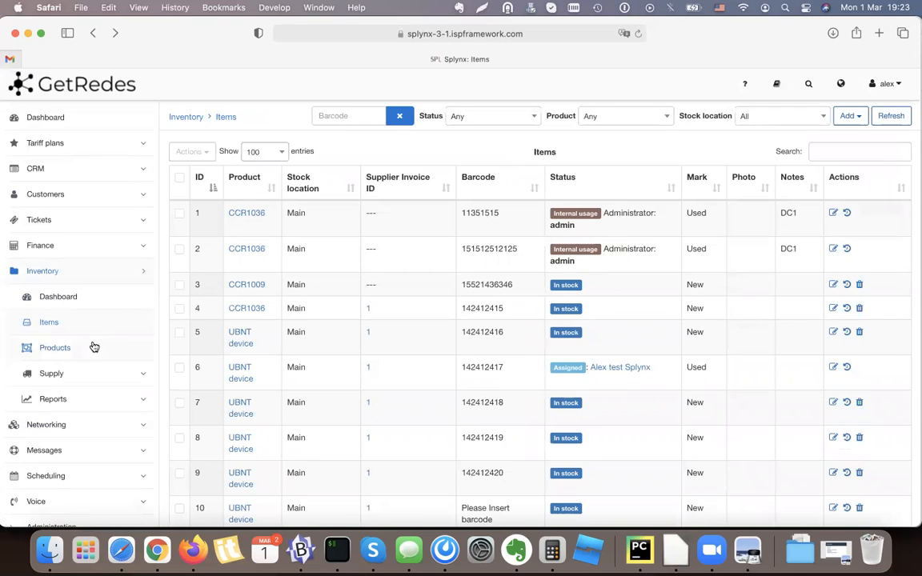
Edit the UBNT device in the product list and set its vendor to UBNT
click(62, 355)
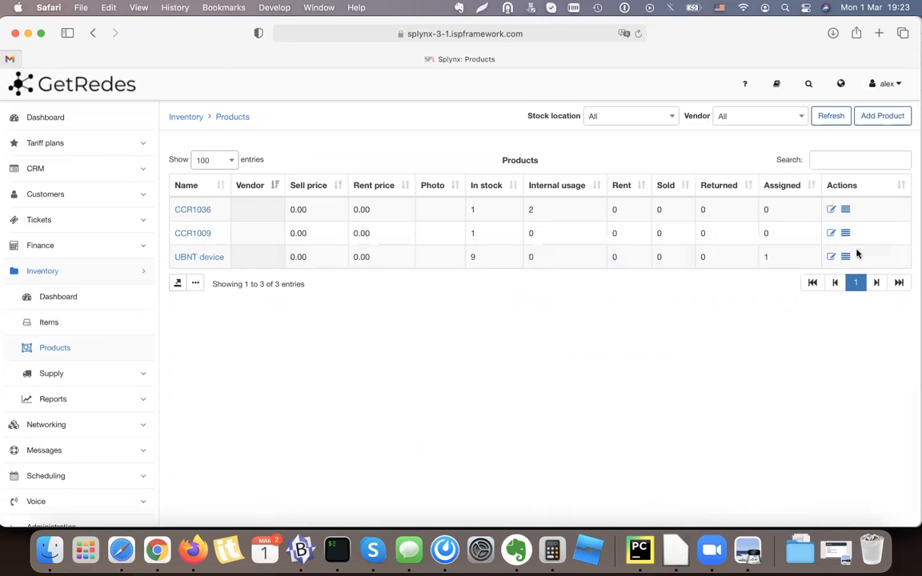
click(831, 257)
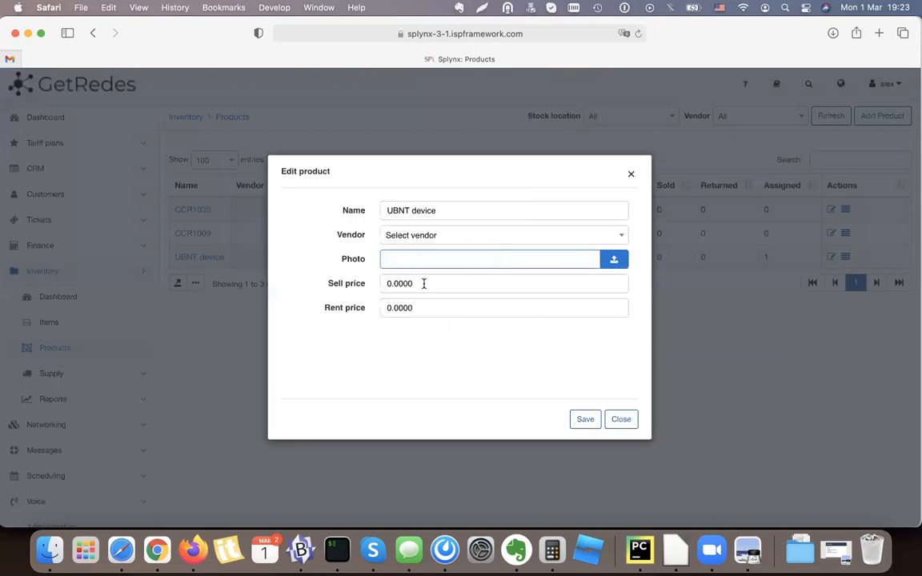
double_click(424, 283)
key(Tab)
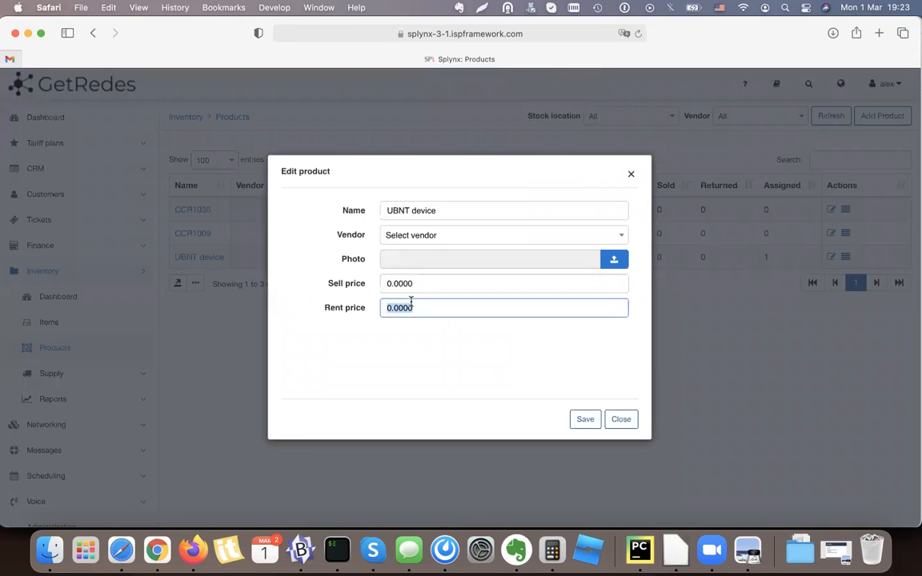
double_click(413, 284)
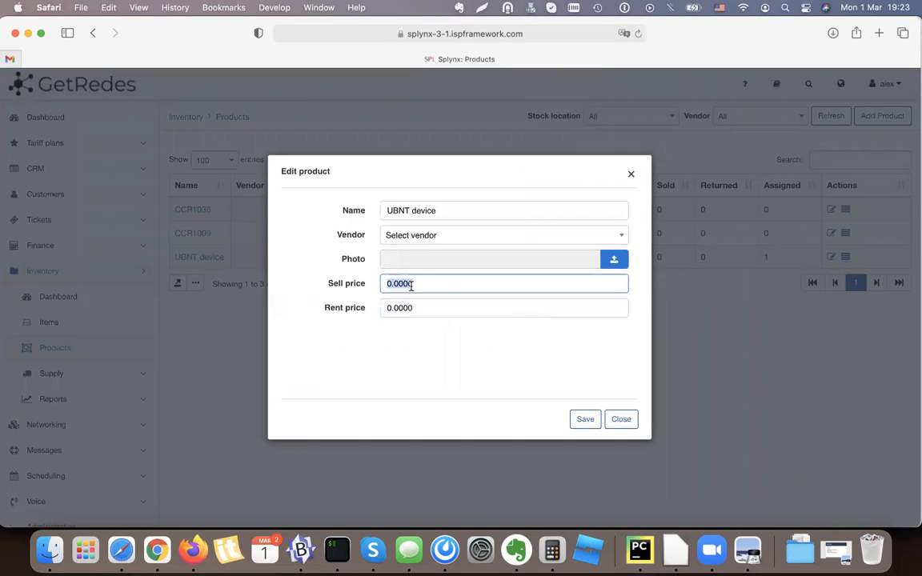
click(443, 236)
click(412, 315)
double_click(357, 236)
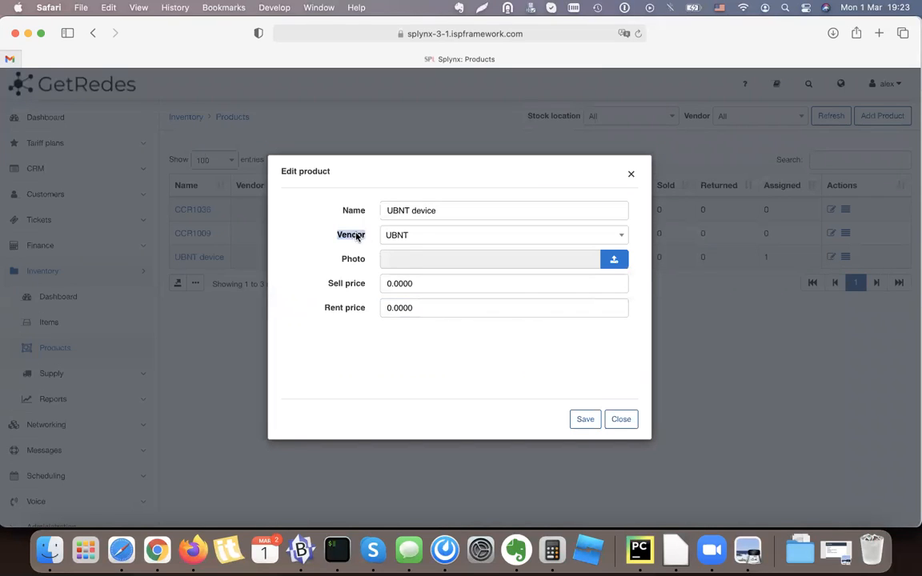
Set the UBNT device's sell price to 120 and its rent price to 5, and save the product
double_click(433, 280)
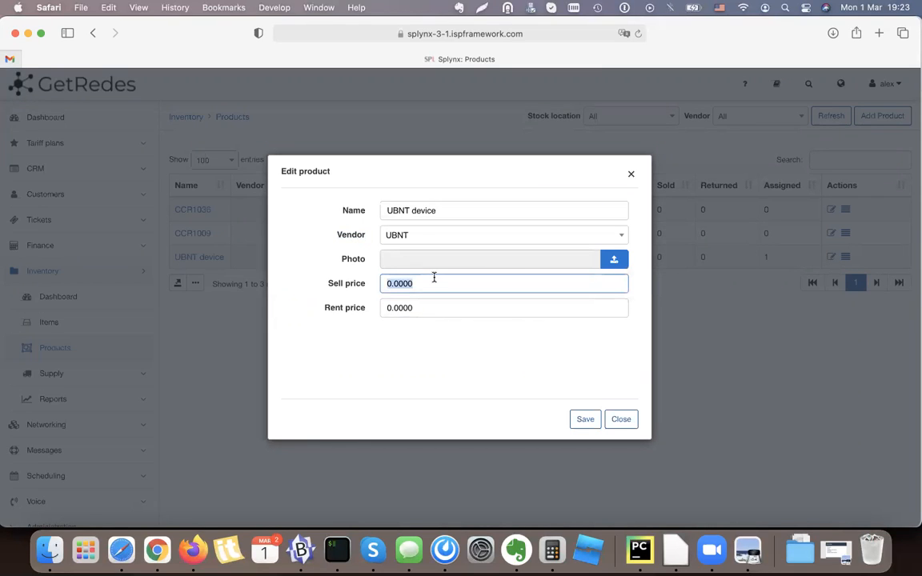
text(120)
click(417, 353)
double_click(419, 311)
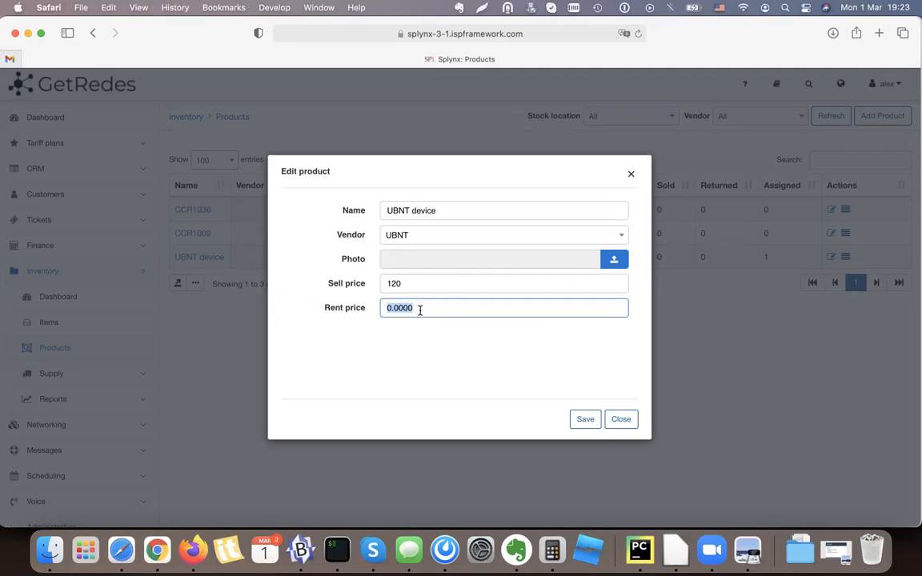
text(5)
click(428, 354)
click(591, 421)
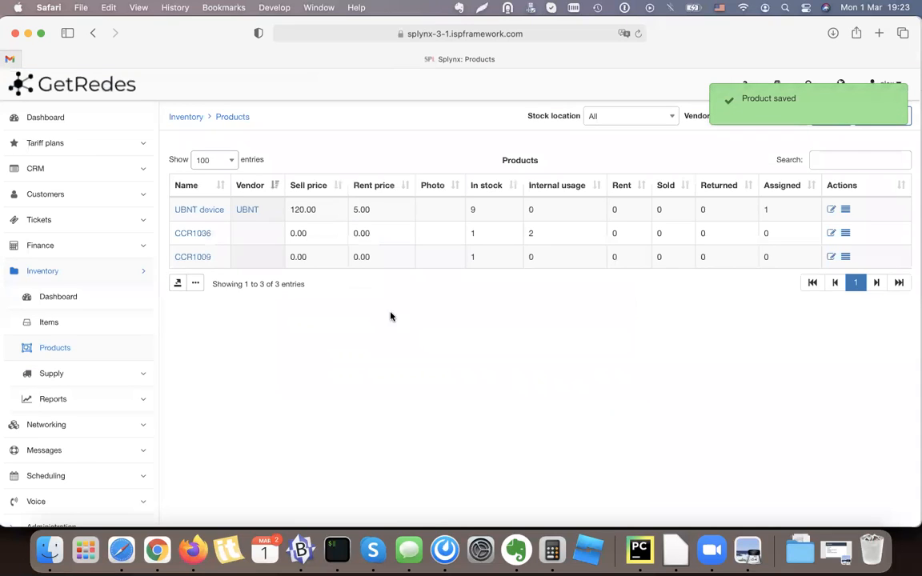
Check the UBNT device's sell price and rent price in the product list
drag(290, 210, 381, 210)
click(381, 210)
triple_click(380, 210)
click(321, 213)
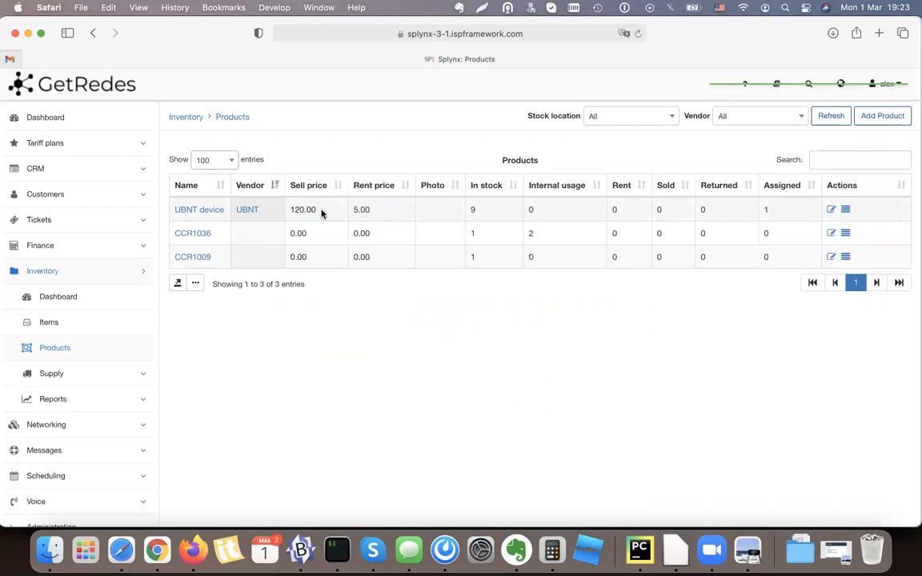
triple_click(315, 210)
double_click(352, 213)
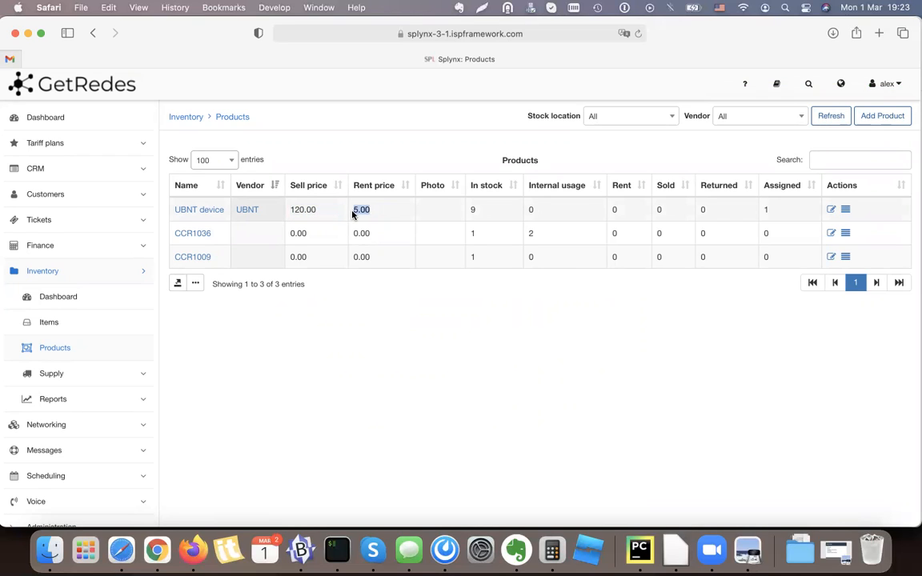
click(304, 206)
Open the inventory item list
click(49, 323)
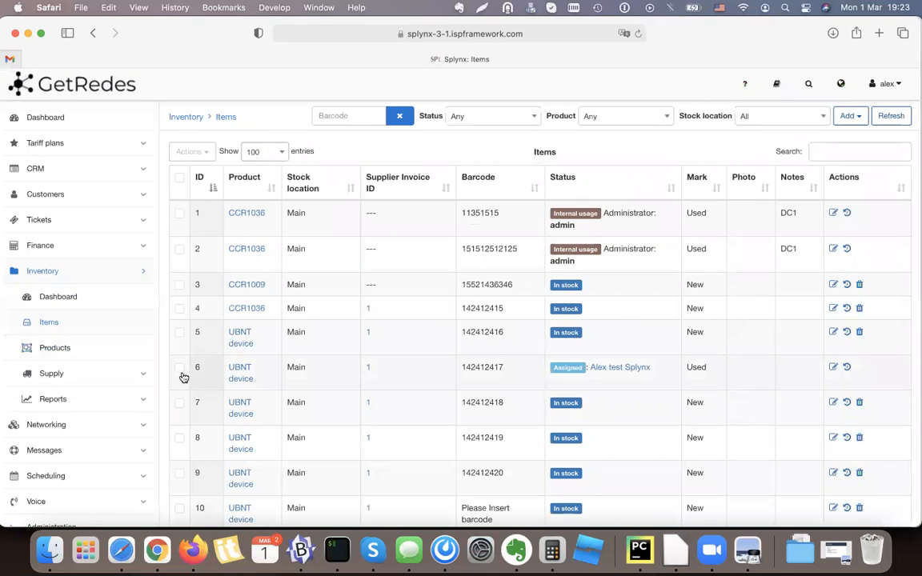
click(179, 334)
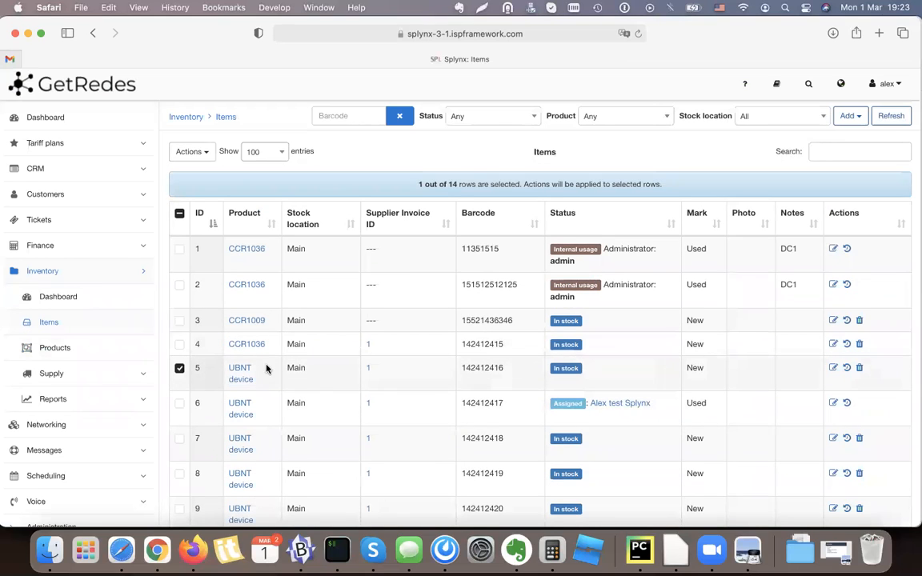
click(190, 152)
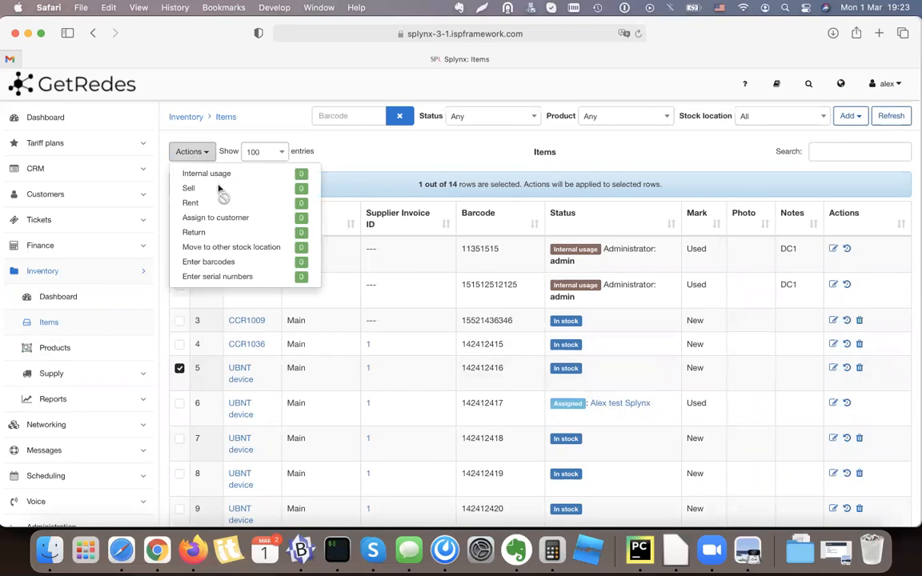
click(363, 175)
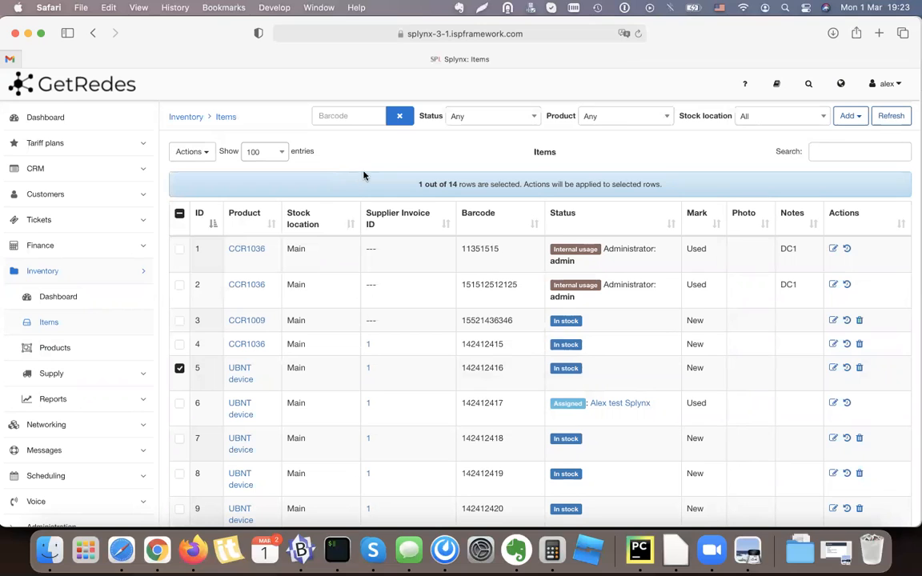
click(639, 34)
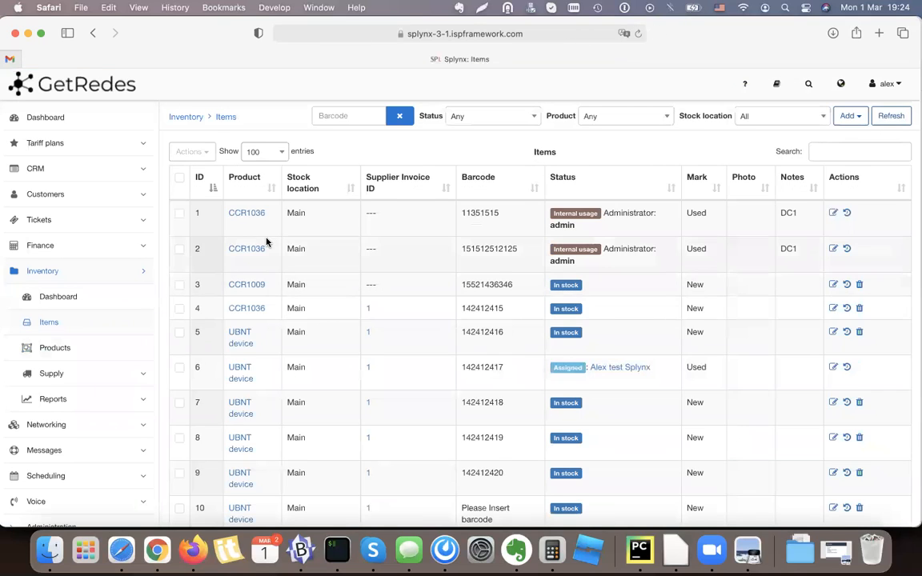
Select the in-stock UBNT device with ID 7 in the item list and start selling it
scroll(191, 329, down, 3)
click(181, 325)
scroll(225, 208, up, 3)
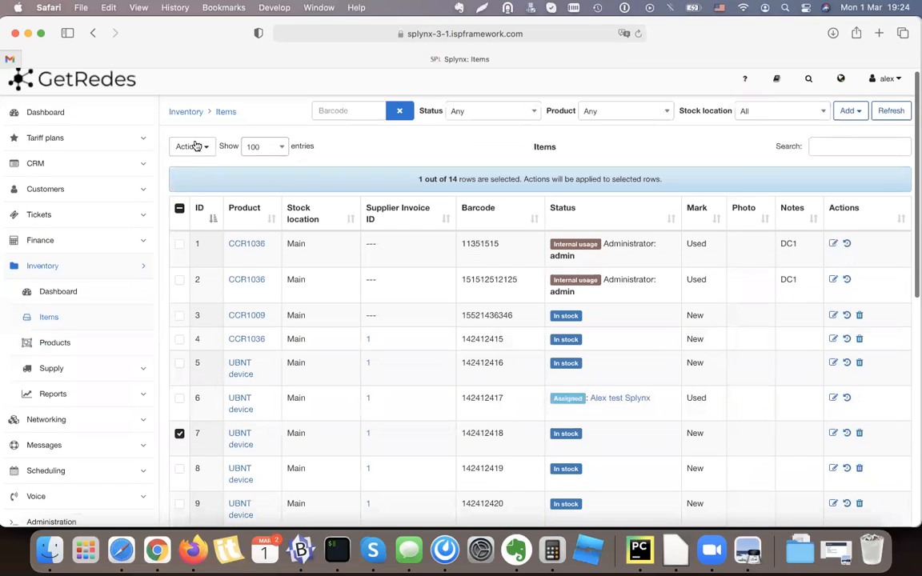
click(192, 147)
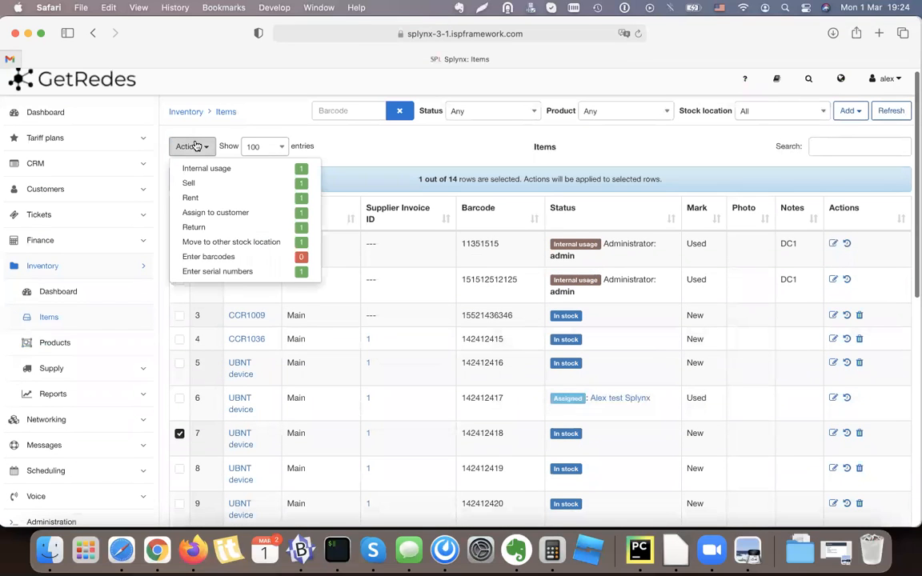
click(223, 191)
Choose the test customer with ID 11 as buyer, keep VAT at 21% and complete the sale with an invoice
click(371, 156)
text(Ale)
click(395, 194)
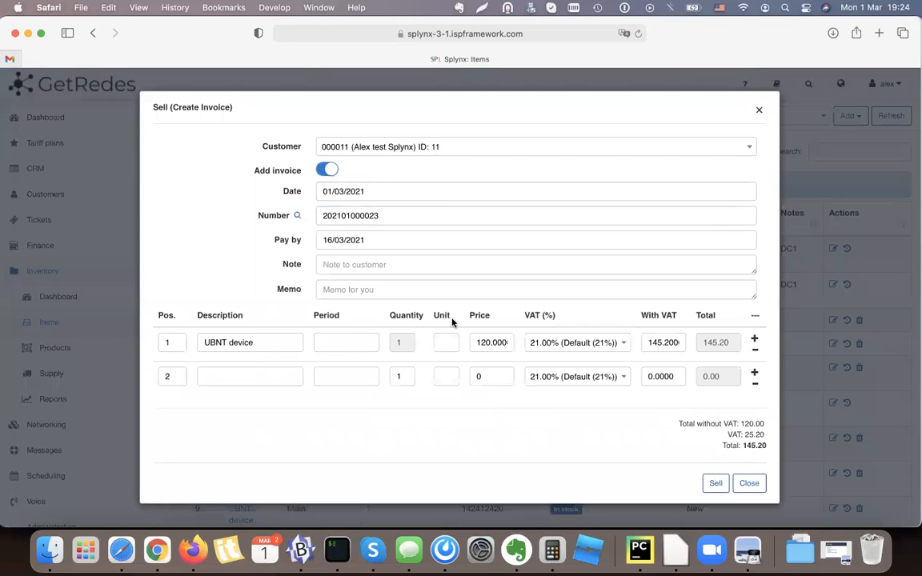
click(605, 340)
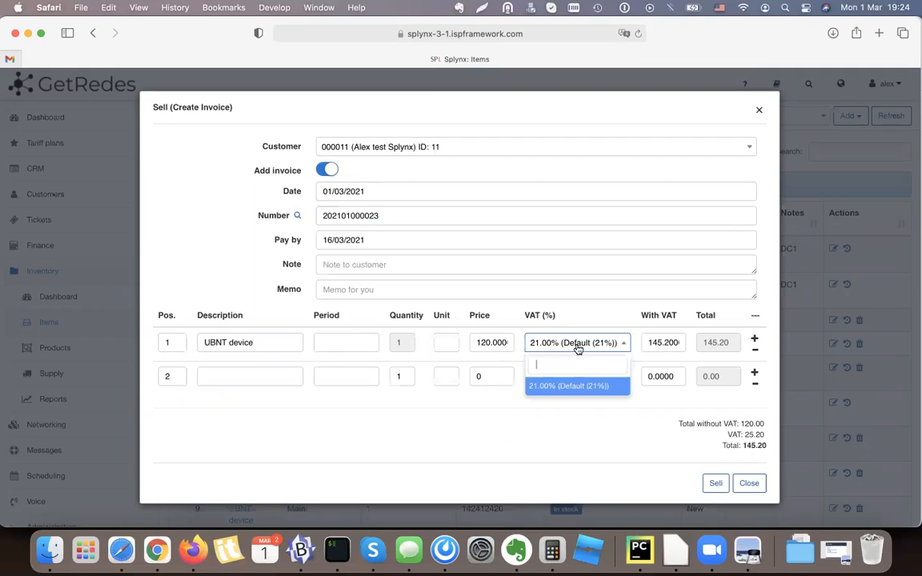
click(640, 319)
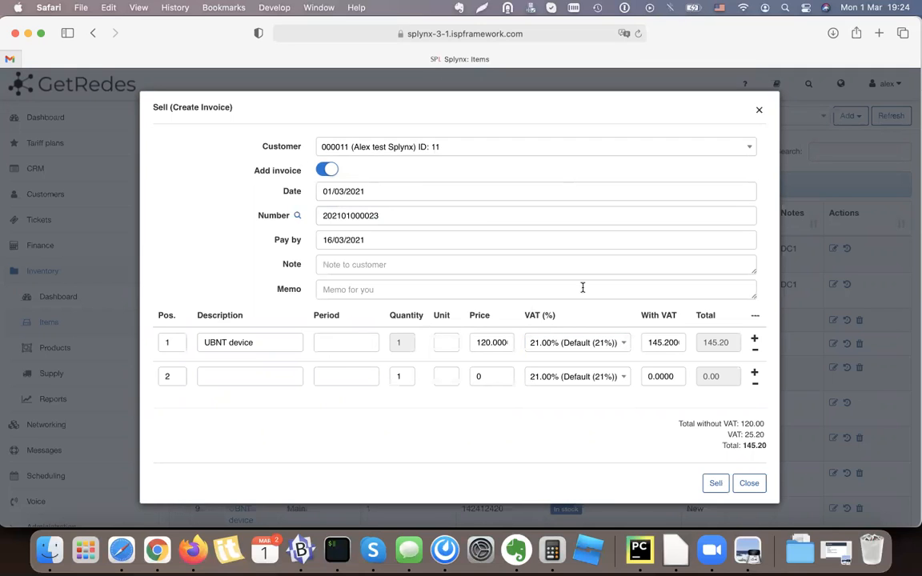
click(716, 484)
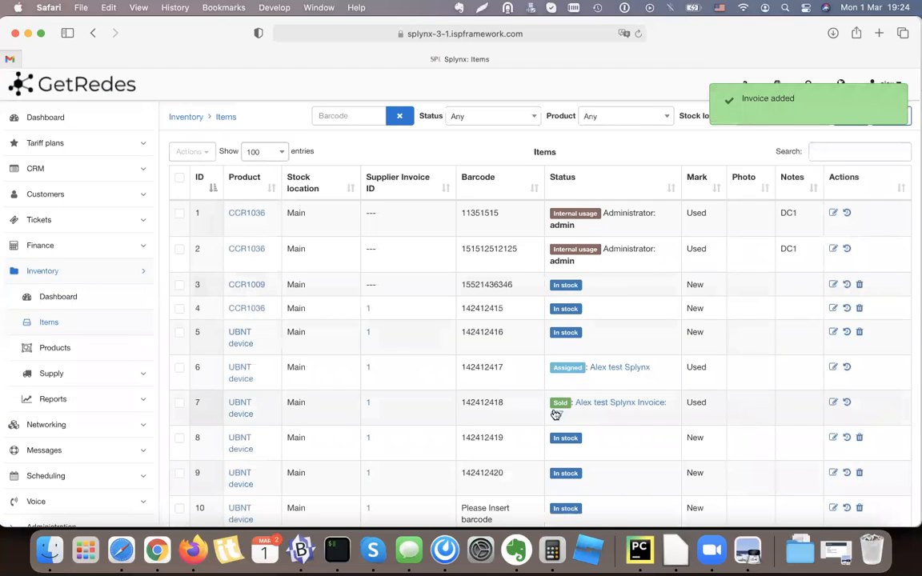
Select the in-stock UBNT device with ID 9 and start renting it out
scroll(382, 424, down, 1)
click(181, 428)
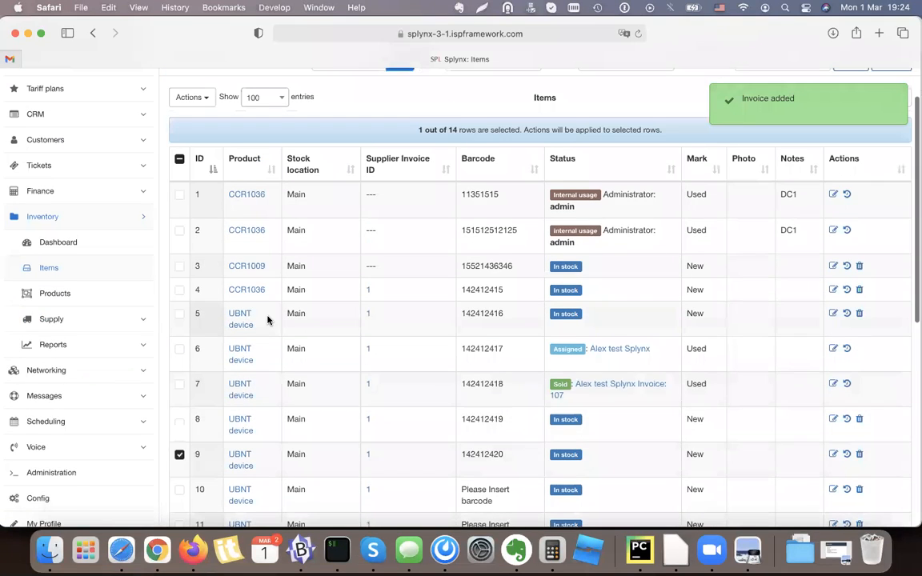
scroll(240, 240, up, 1)
click(192, 136)
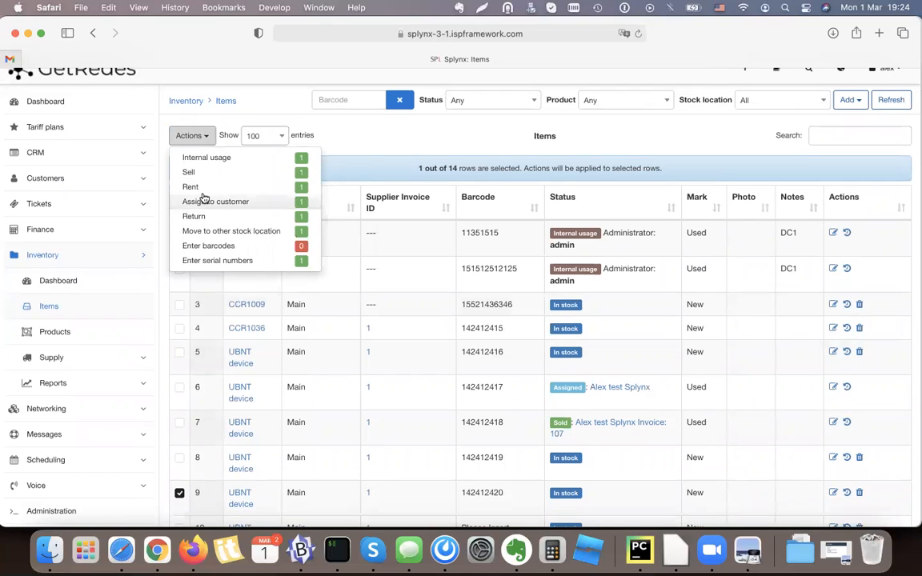
click(192, 187)
Copy the full name of the customer with ID 3 from the customer list and return to the inventory items
click(50, 178)
click(48, 254)
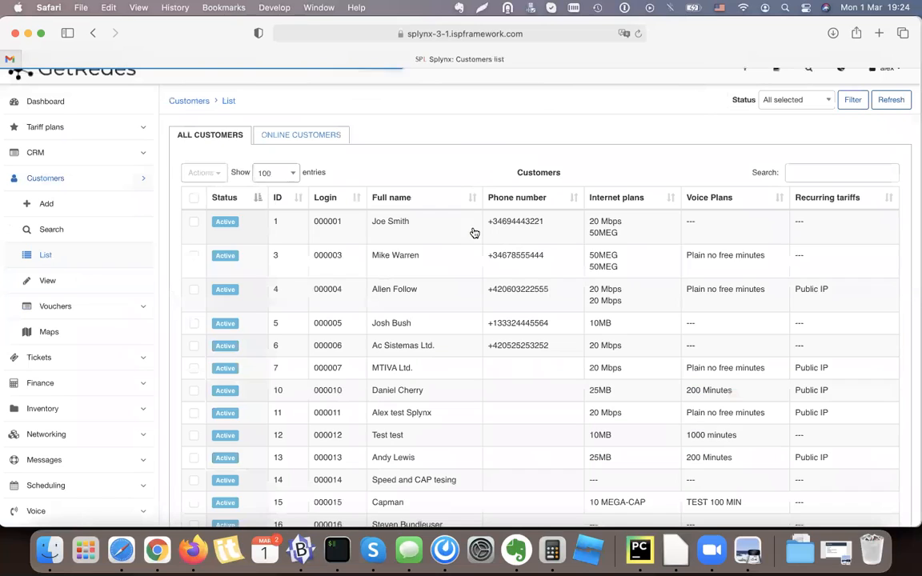
drag(412, 258, 371, 253)
key(super+c)
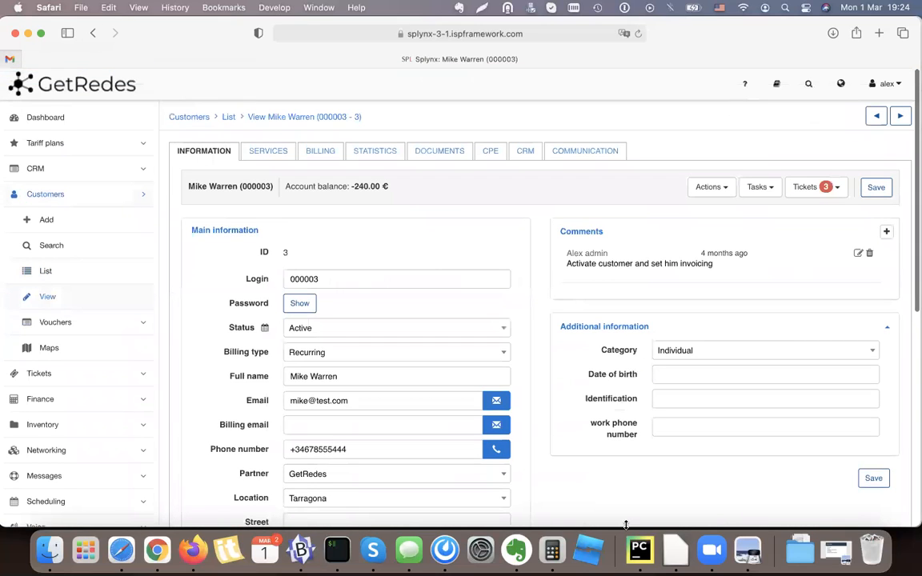
scroll(144, 76, down, 3)
click(93, 32)
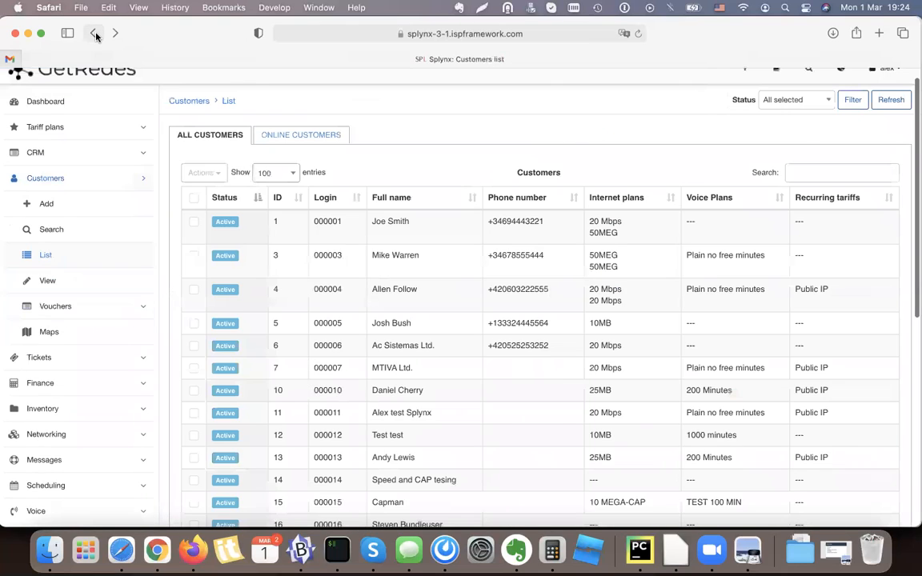
click(93, 33)
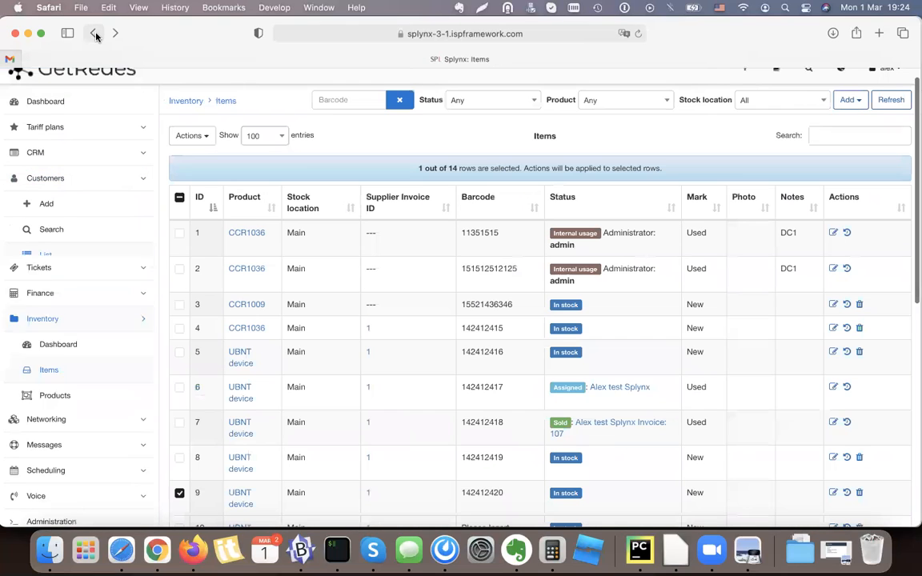
Set up the rental of item 9 for the customer with the copied name, using the Public IP plan
click(198, 135)
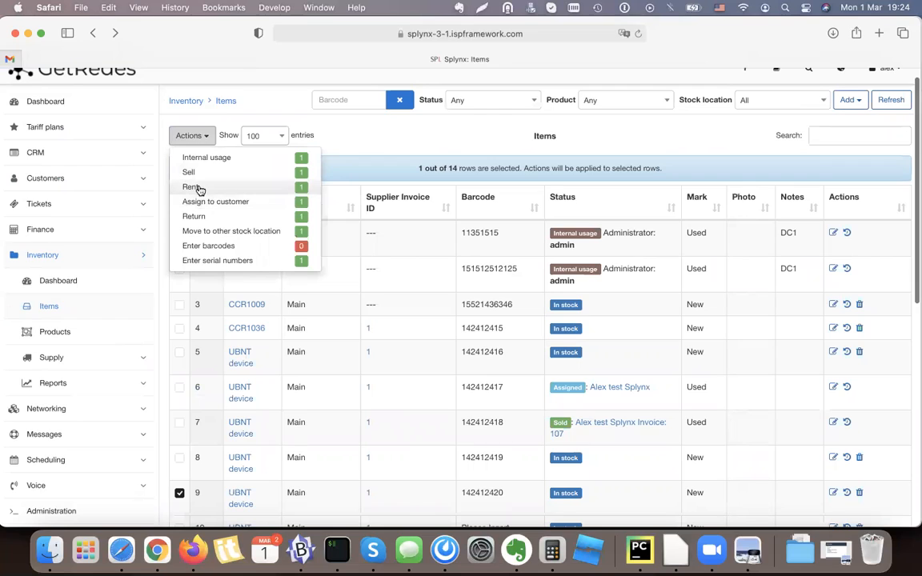
click(192, 187)
click(402, 147)
key(super+v)
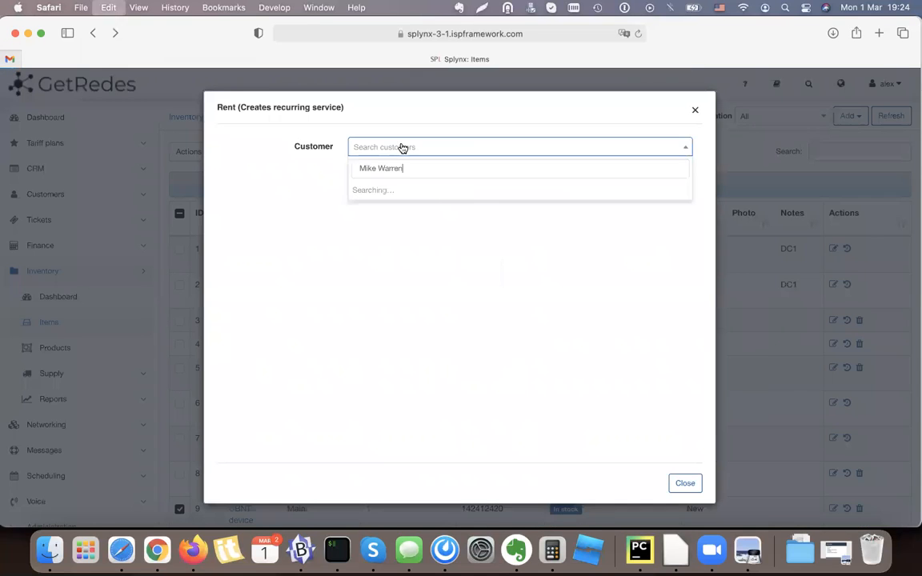
click(422, 191)
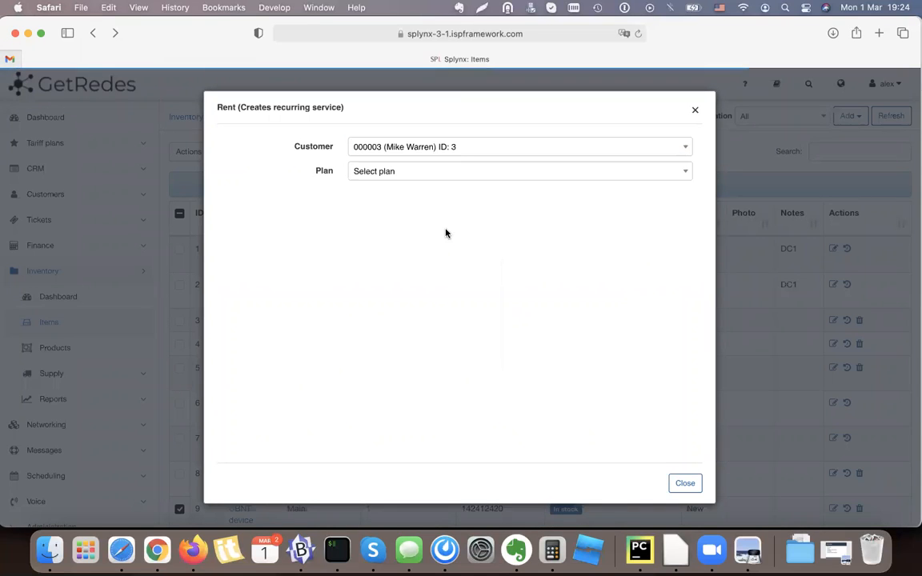
click(397, 176)
click(387, 235)
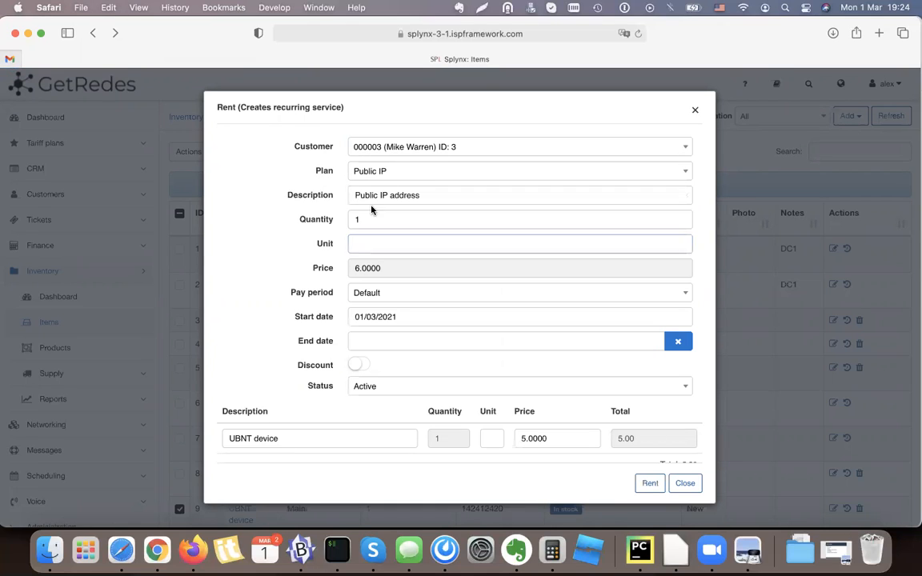
Review the plan price and the UBNT device's rent price, and confirm the rental
click(390, 273)
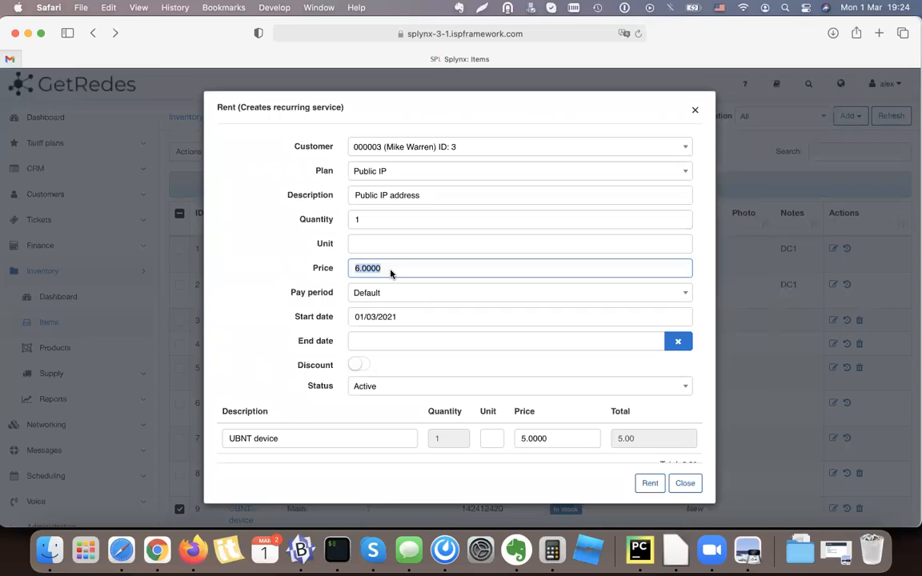
click(391, 281)
scroll(333, 246, down, 1)
click(233, 398)
click(531, 400)
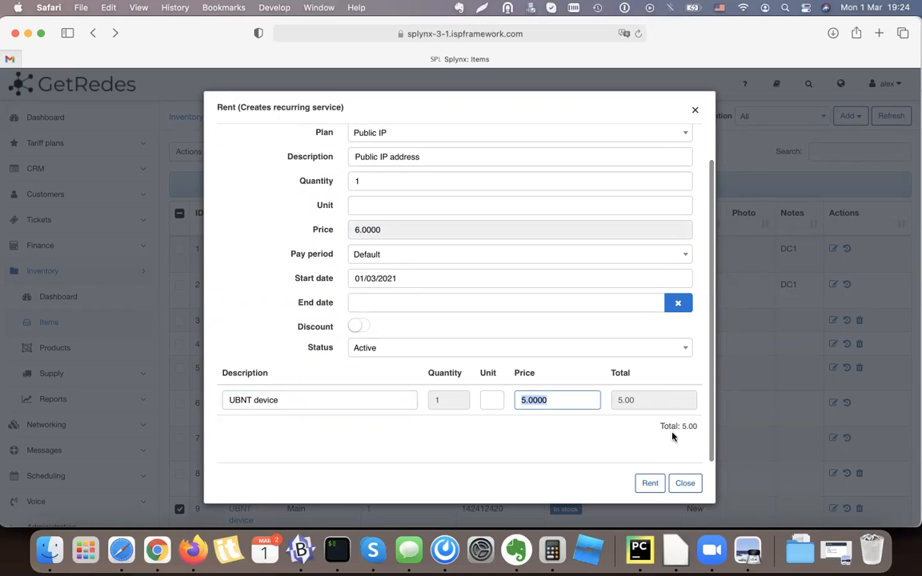
click(650, 483)
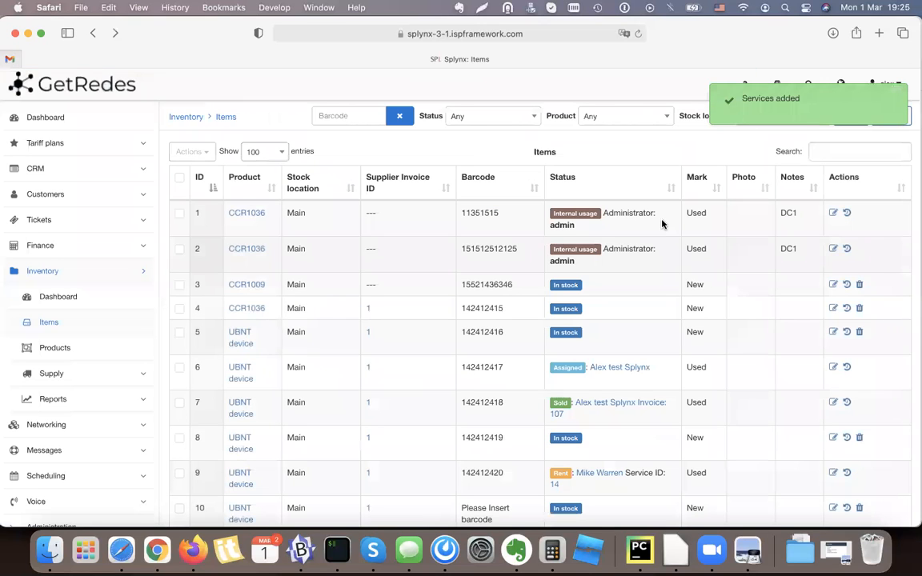
Open the profile of the customer who bought item 7 and show the customer's invoices
scroll(596, 377, down, 3)
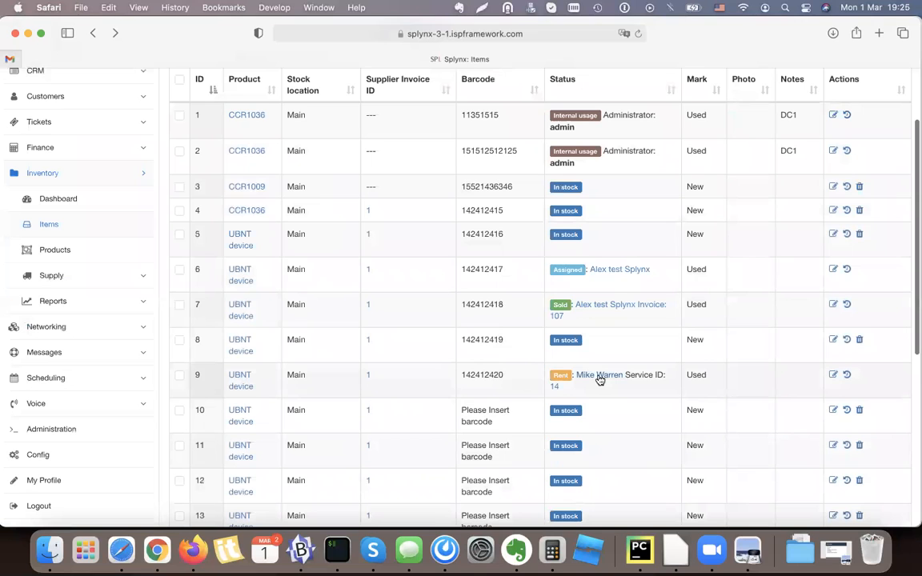
click(613, 308)
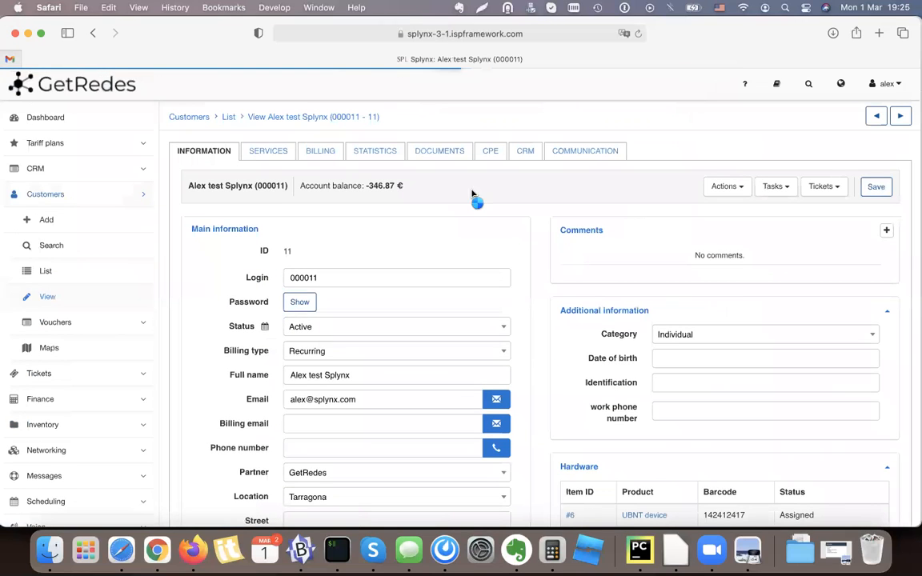
click(318, 150)
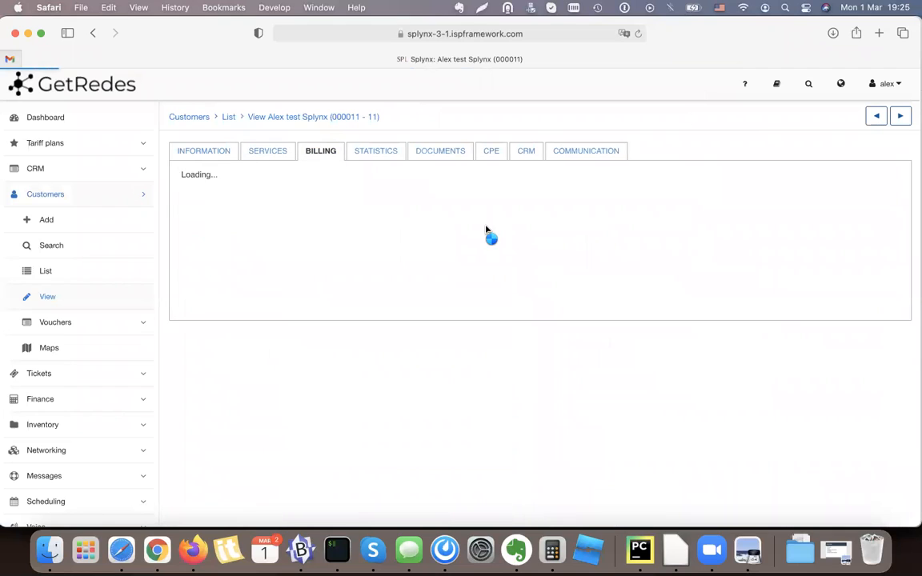
click(376, 181)
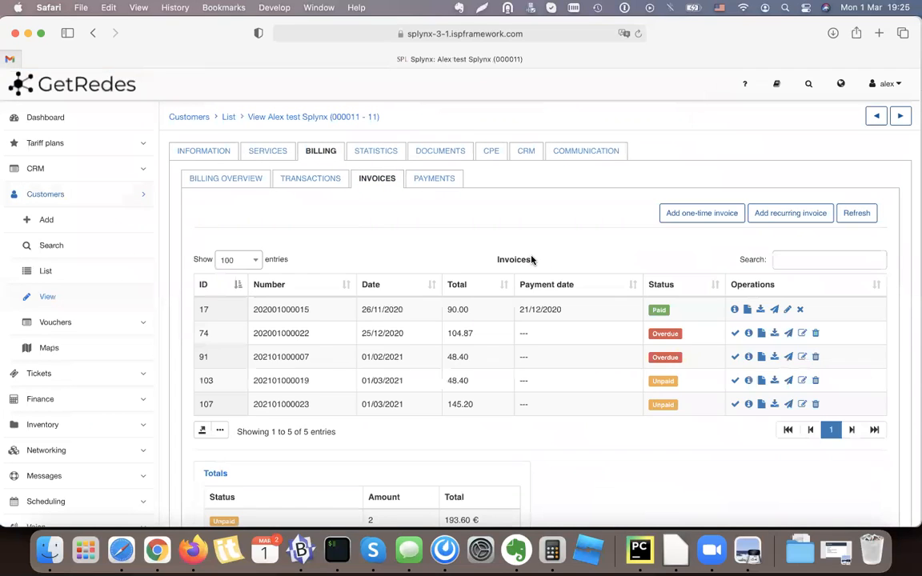
View the details of the customer's newest unpaid invoice, check its UBNT device line and close it
scroll(472, 273, down, 2)
click(751, 331)
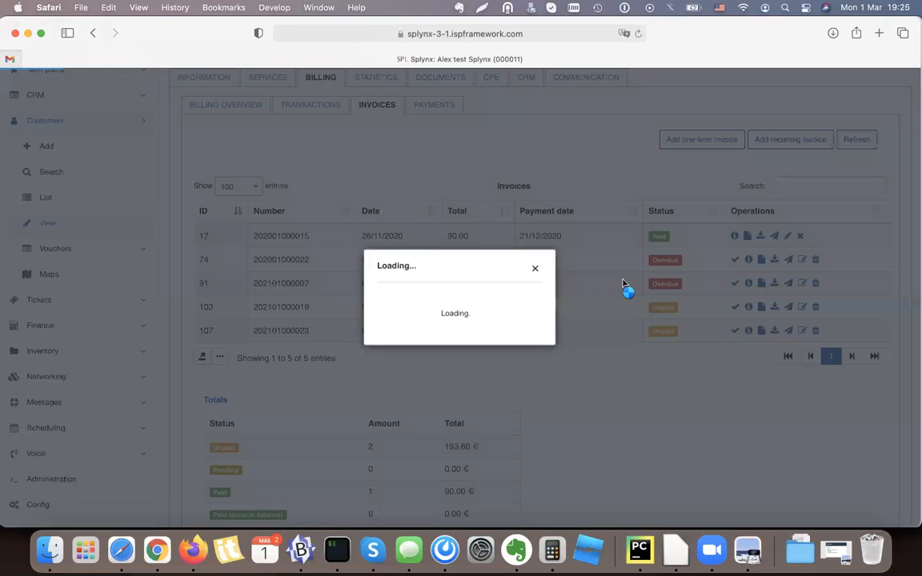
drag(260, 255, 298, 254)
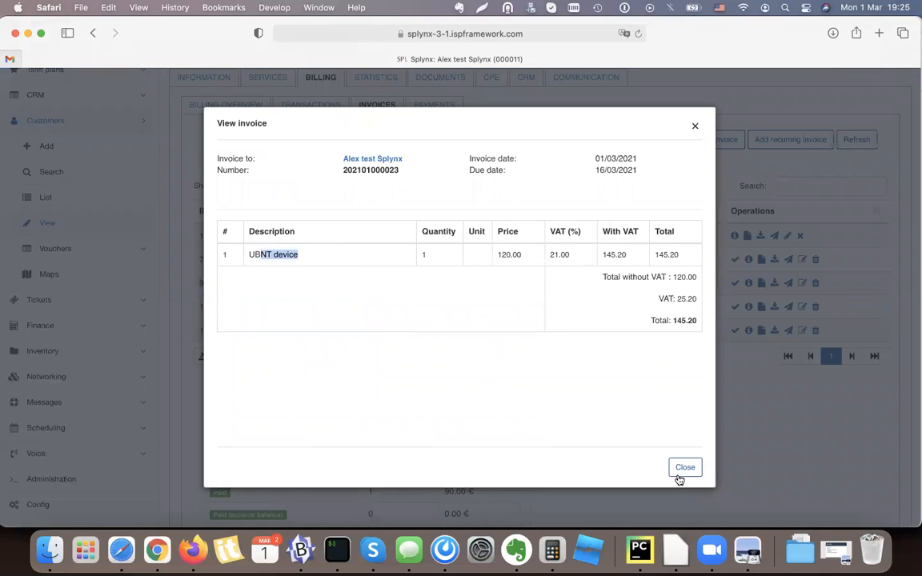
click(684, 468)
Examine the barcodes and statuses of the UBNT devices in the hardware section of the customer's information page
scroll(277, 266, up, 2)
click(201, 151)
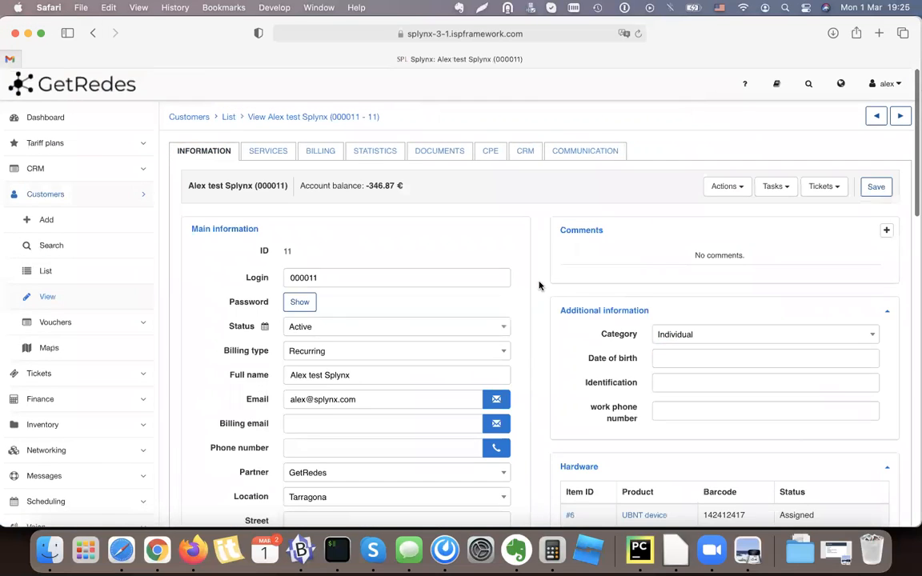
scroll(552, 296, down, 4)
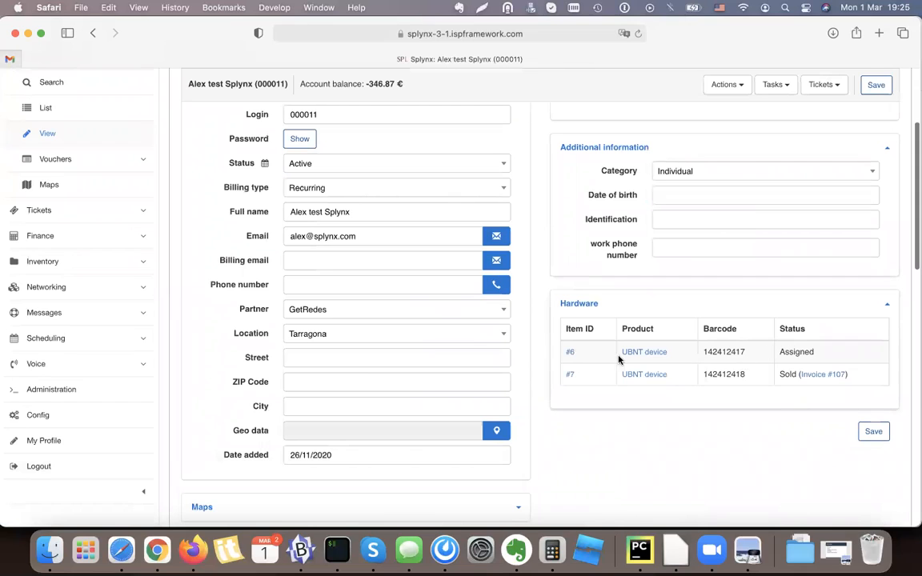
drag(678, 351, 805, 350)
triple_click(785, 352)
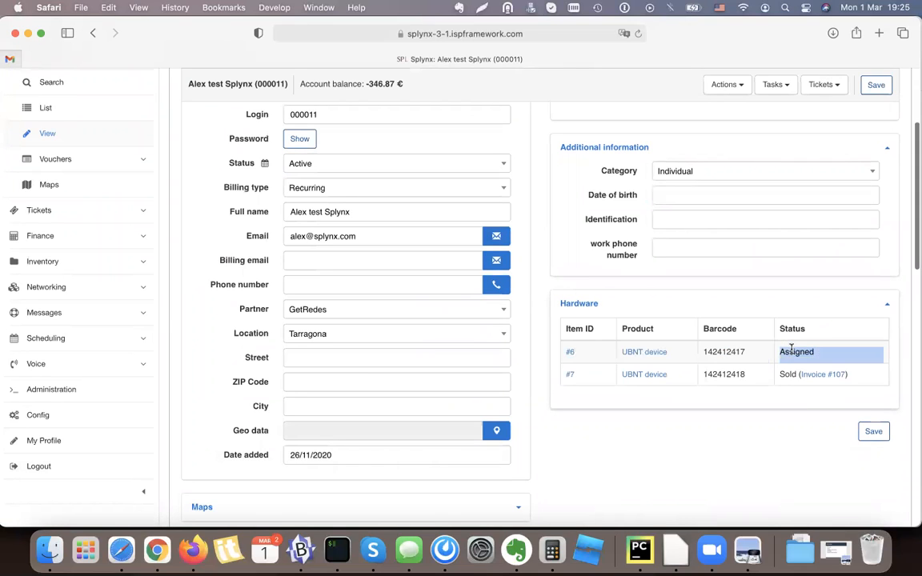
triple_click(749, 350)
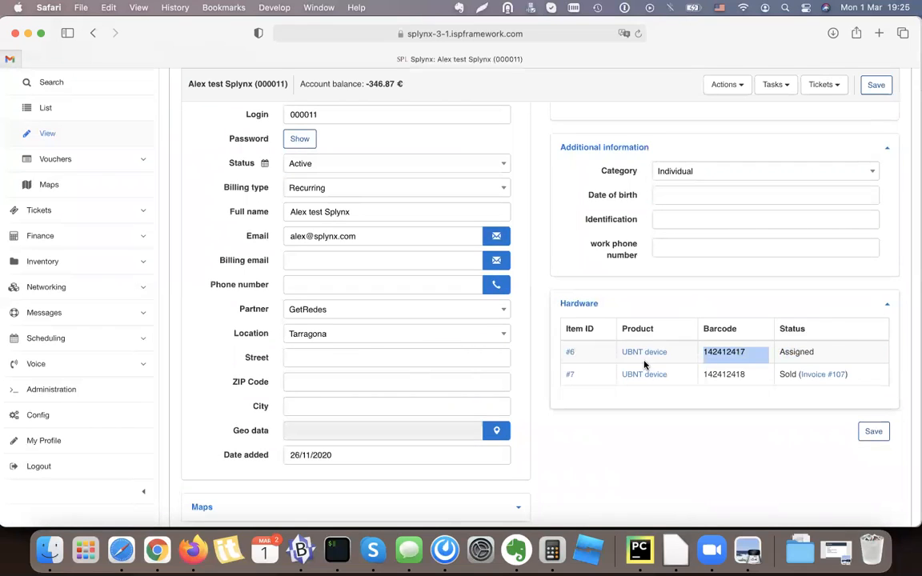
double_click(721, 374)
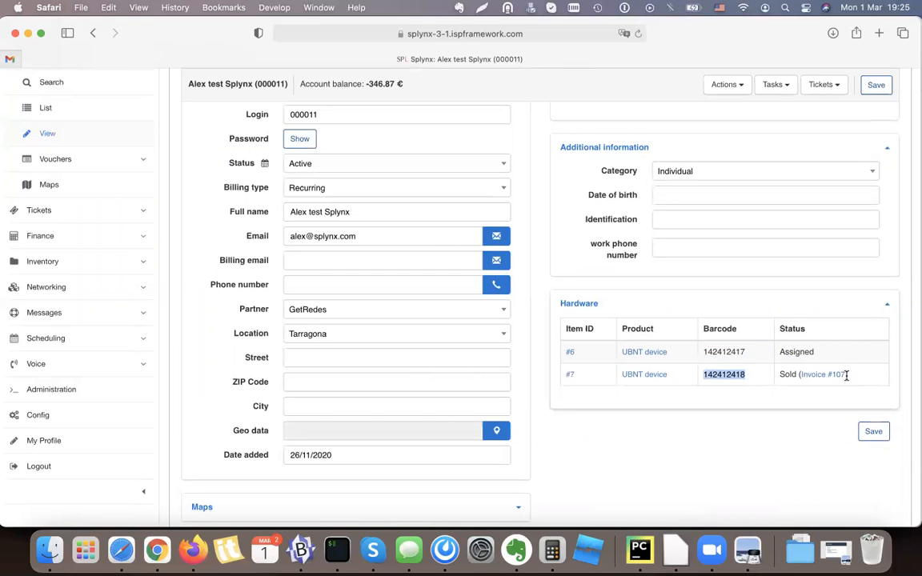
Return to the profile of the customer renting item 9 and check the device listed in the Hardware section
scroll(239, 127, up, 4)
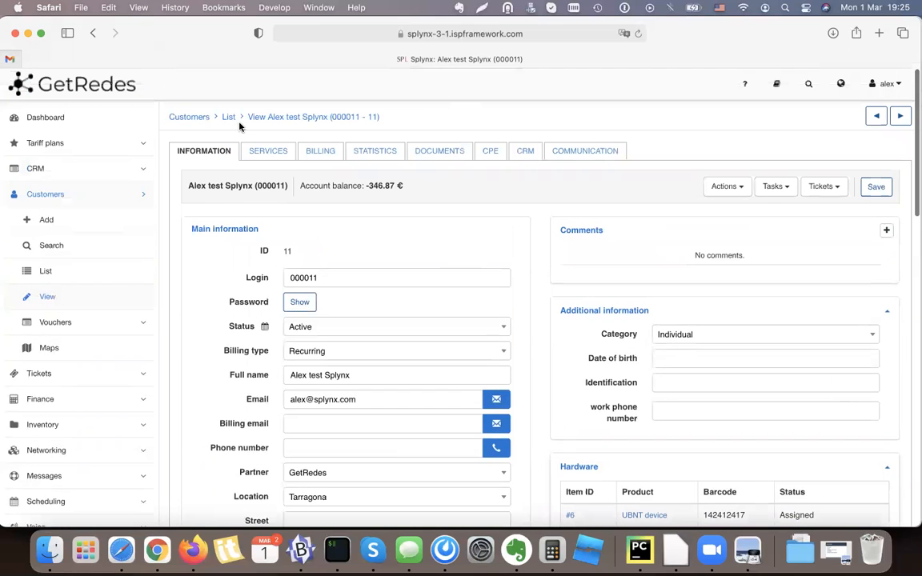
click(93, 33)
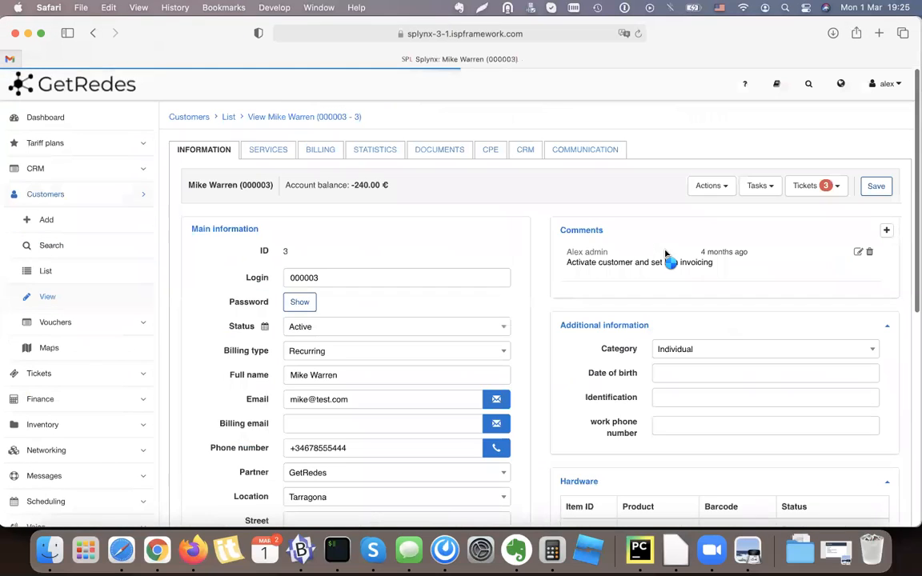
scroll(685, 304, down, 4)
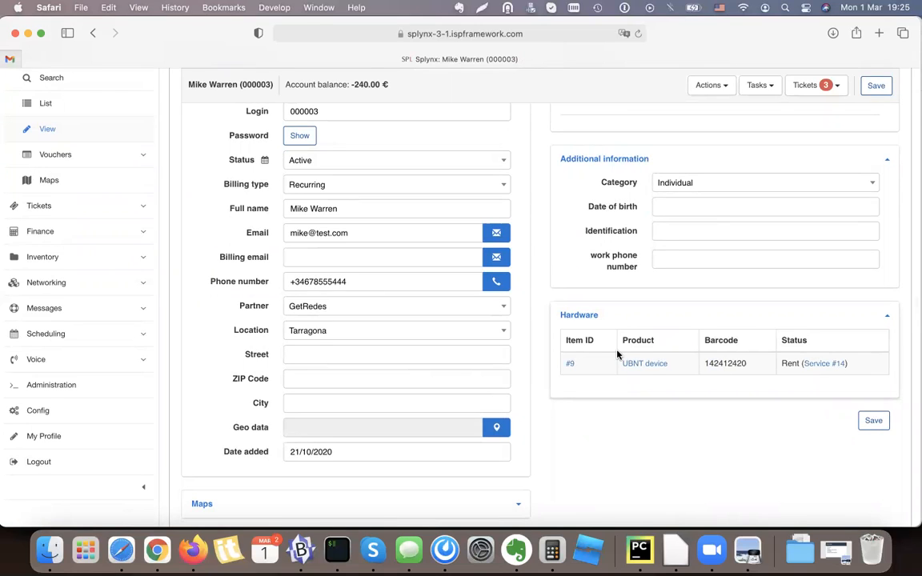
Show the customer's services and examine the UBNT device's description, plan, price and start date under Recurring services
scroll(617, 355, up, 3)
click(264, 114)
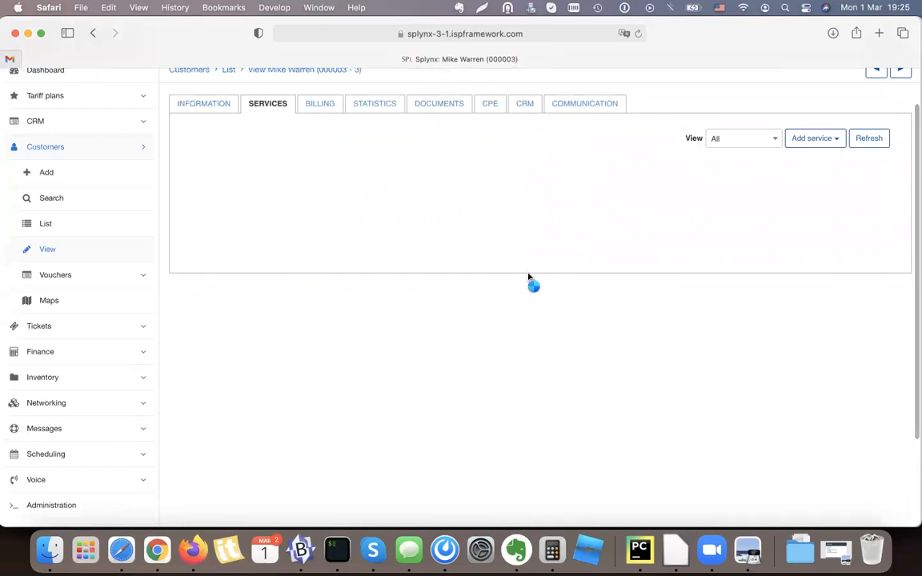
scroll(439, 282, down, 4)
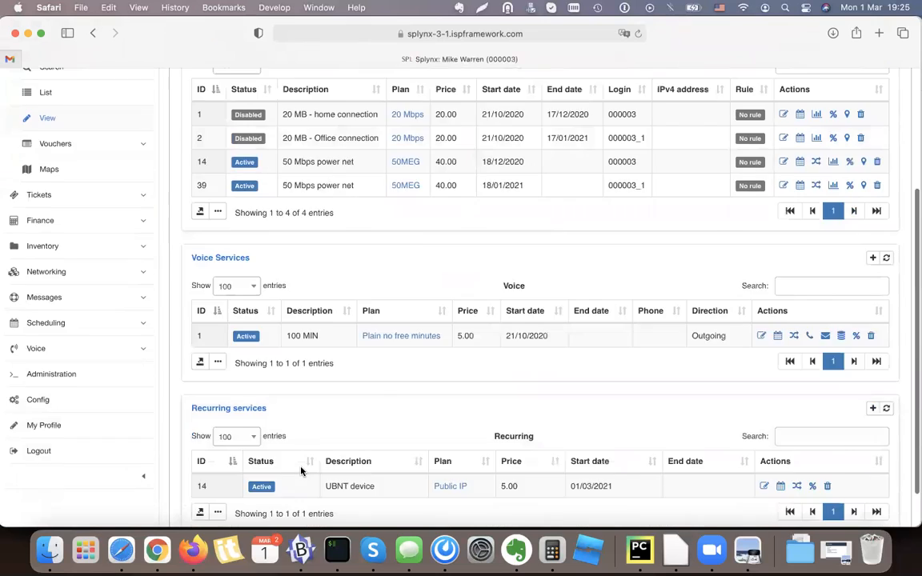
scroll(301, 471, down, 2)
drag(478, 441, 430, 440)
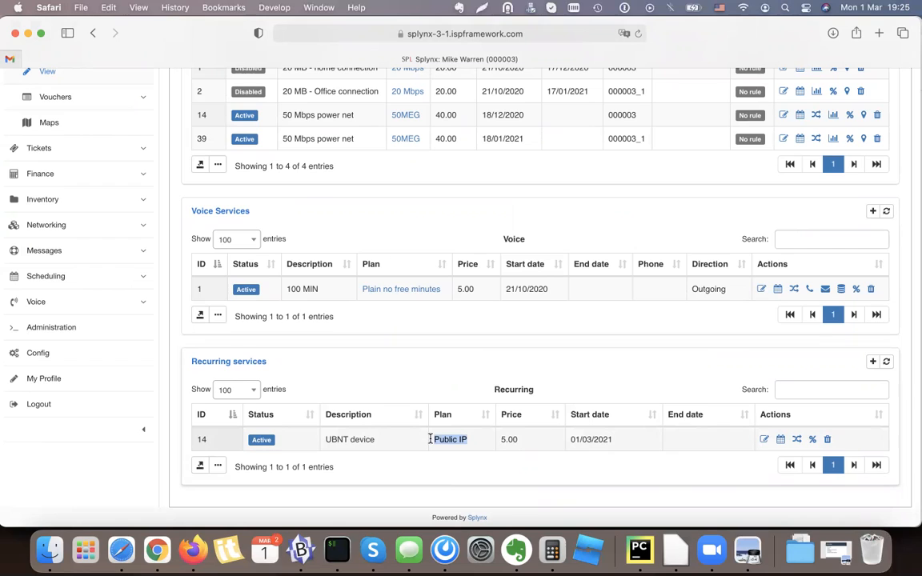
mouse_move(501, 441)
mouse_down()
mouse_move(556, 441)
mouse_move(513, 442)
mouse_up()
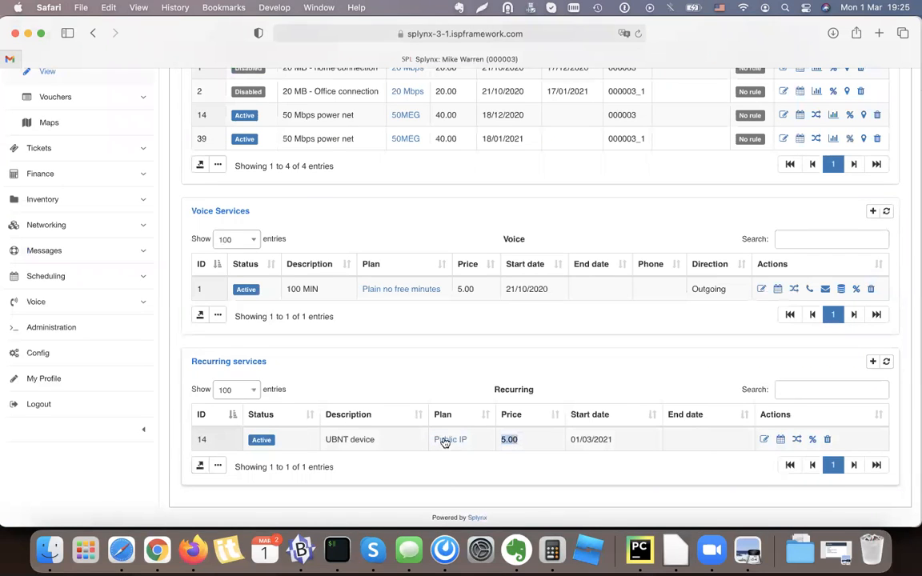
triple_click(350, 443)
triple_click(500, 438)
click(510, 442)
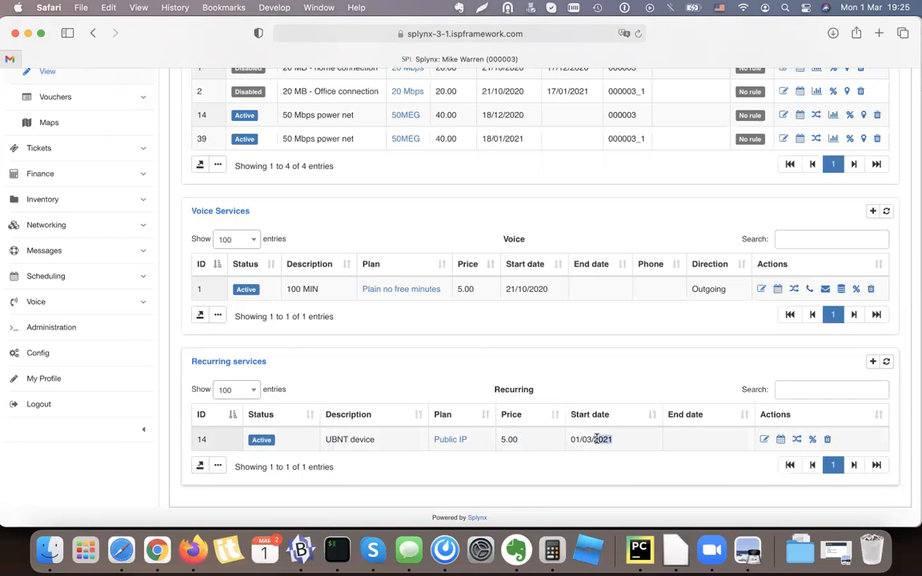
Open the inventory items list and review the item statuses
scroll(582, 440, up, 3)
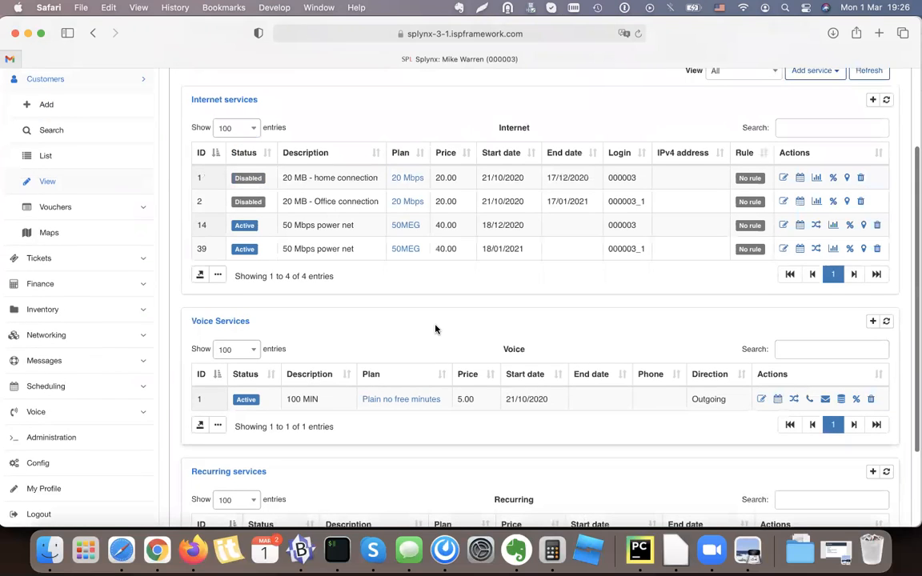
click(77, 314)
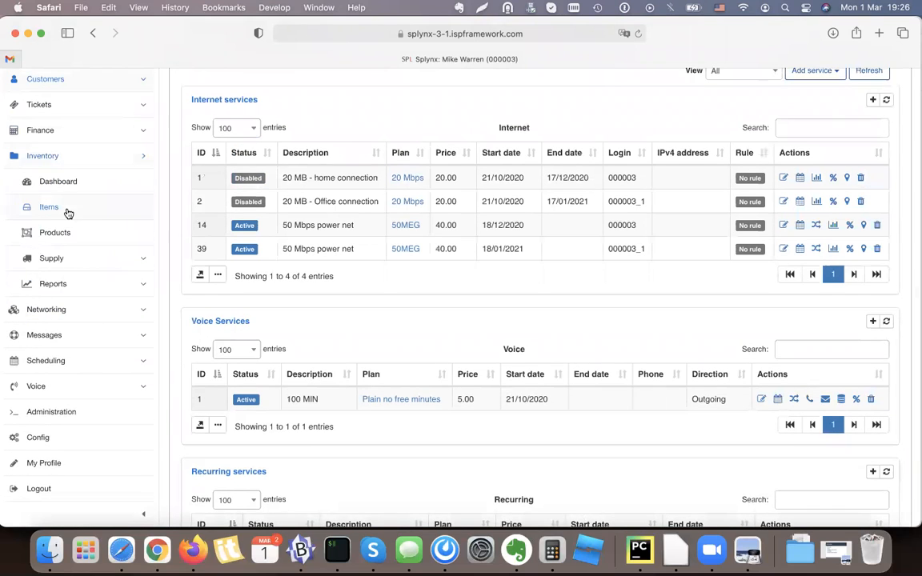
click(67, 210)
scroll(491, 297, up, 2)
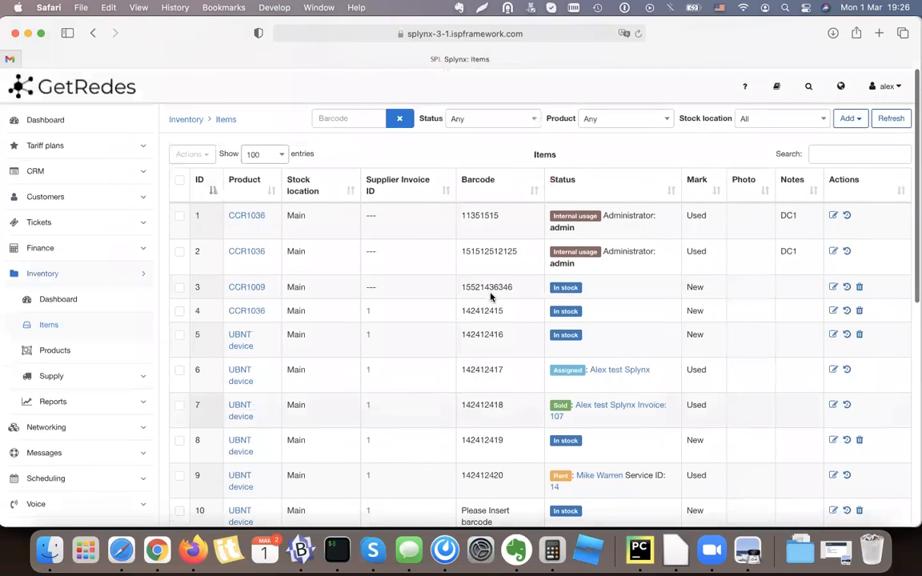
Open the inventory dashboard and read through the recent activities on items and products
click(81, 295)
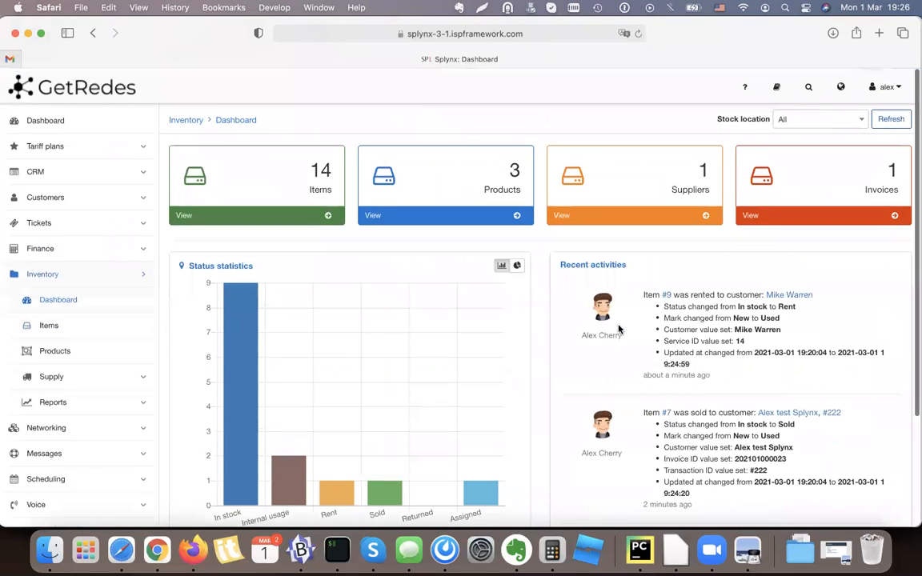
scroll(685, 390, down, 5)
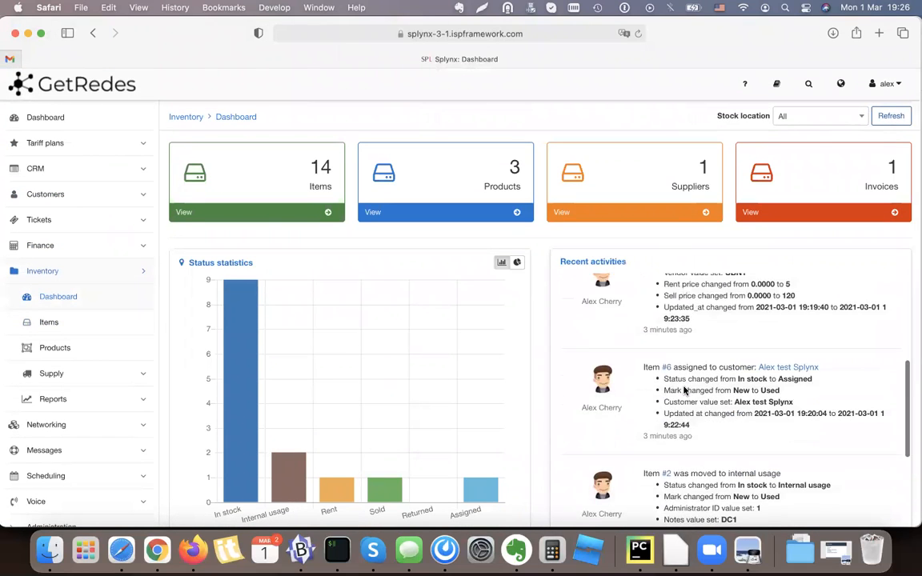
scroll(671, 398, down, 5)
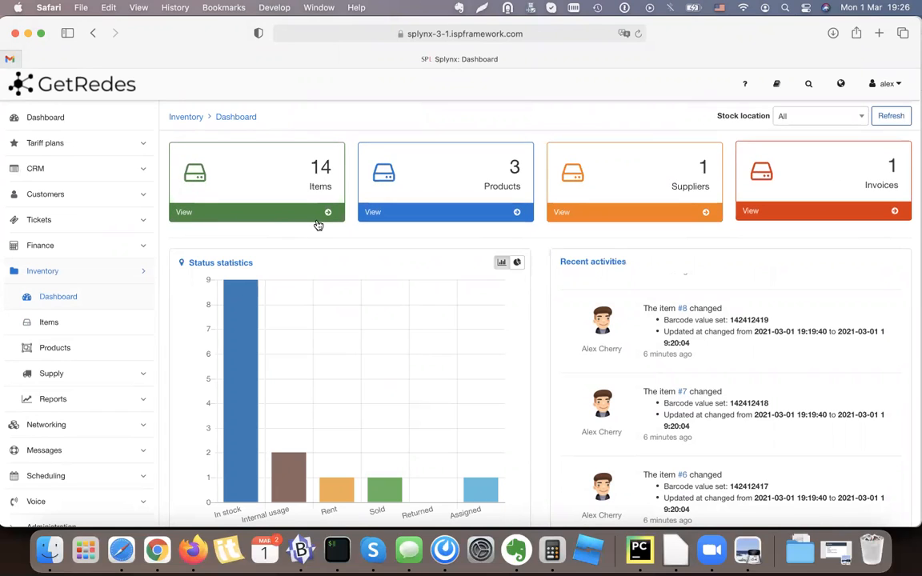
Filter the inventory dashboard by the Main stock location and review its status statistics
click(795, 121)
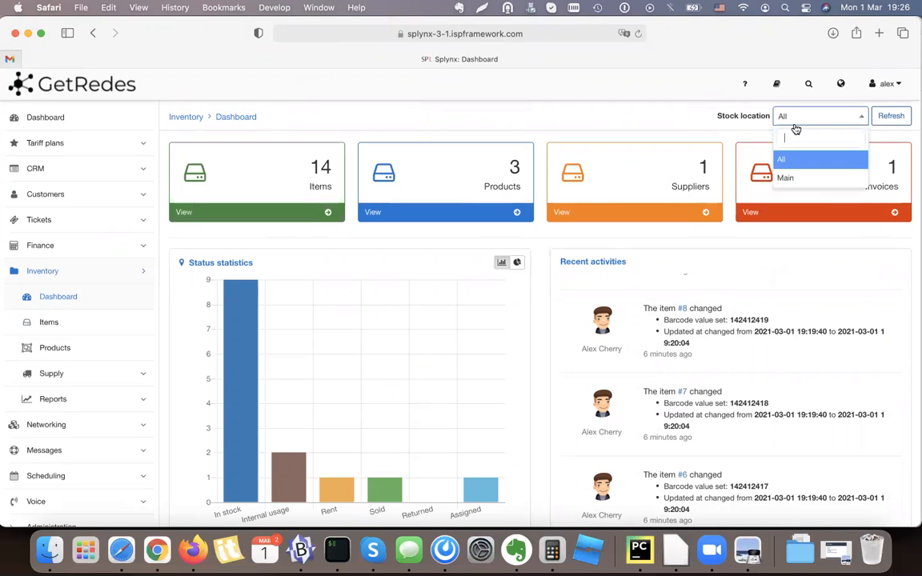
click(789, 179)
scroll(571, 122, down, 1)
scroll(572, 122, down, 2)
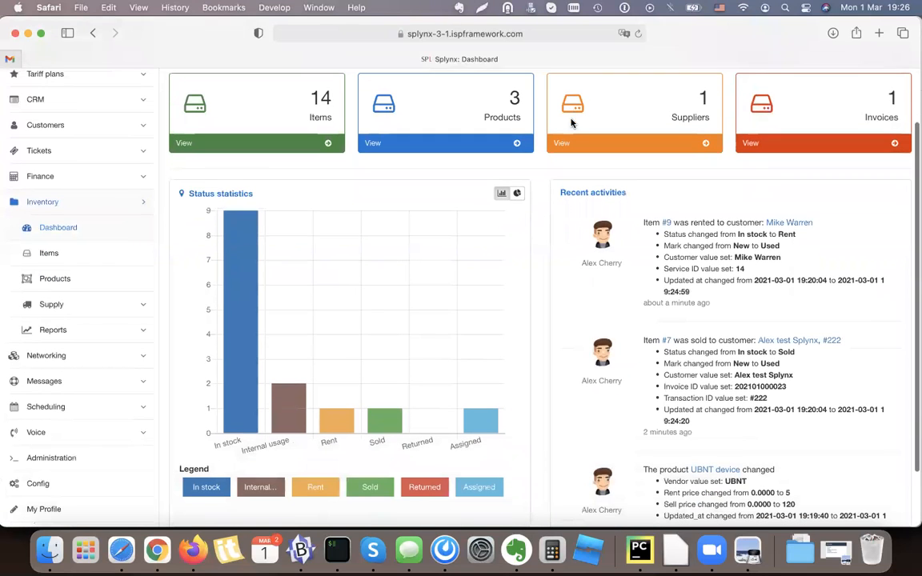
Search the configuration for "inve", open the stock locations settings and create a stock location named "Second branch"
click(56, 485)
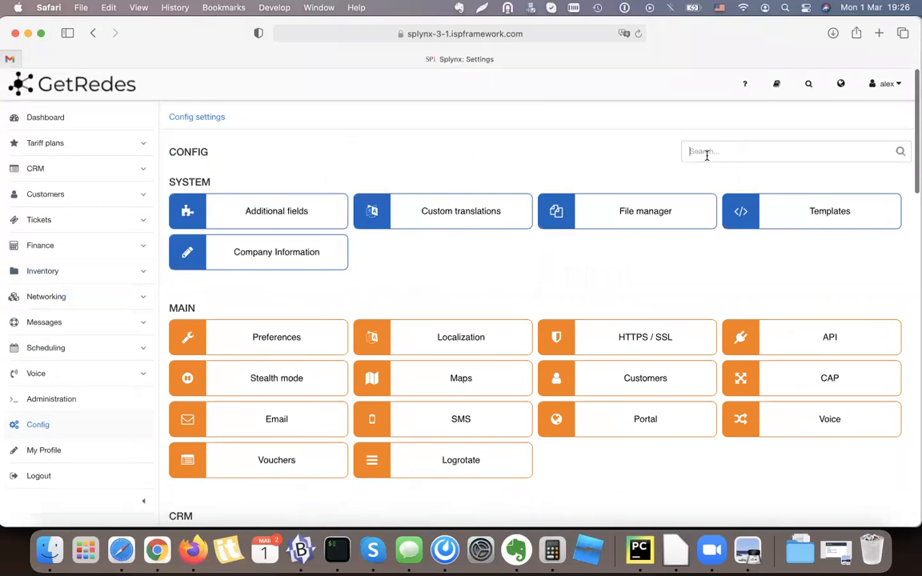
text(inve)
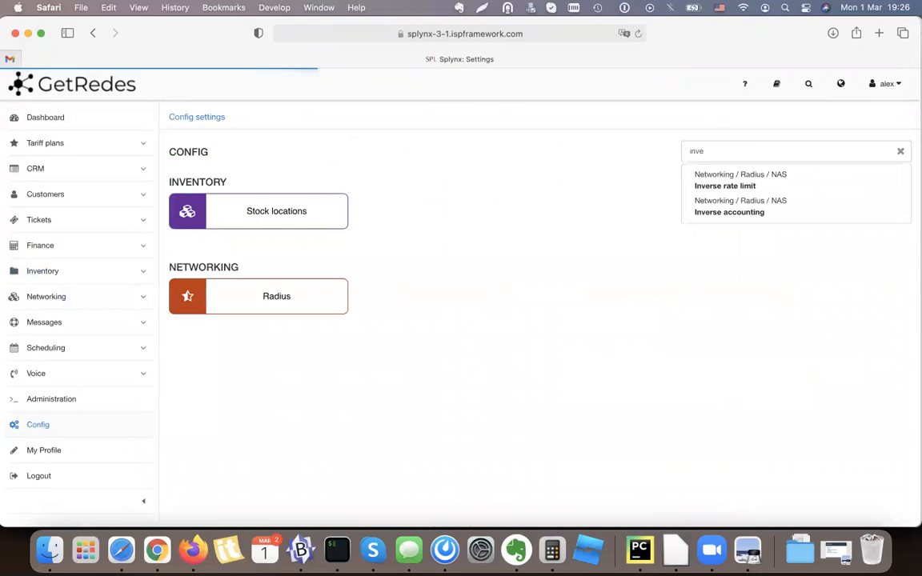
click(269, 213)
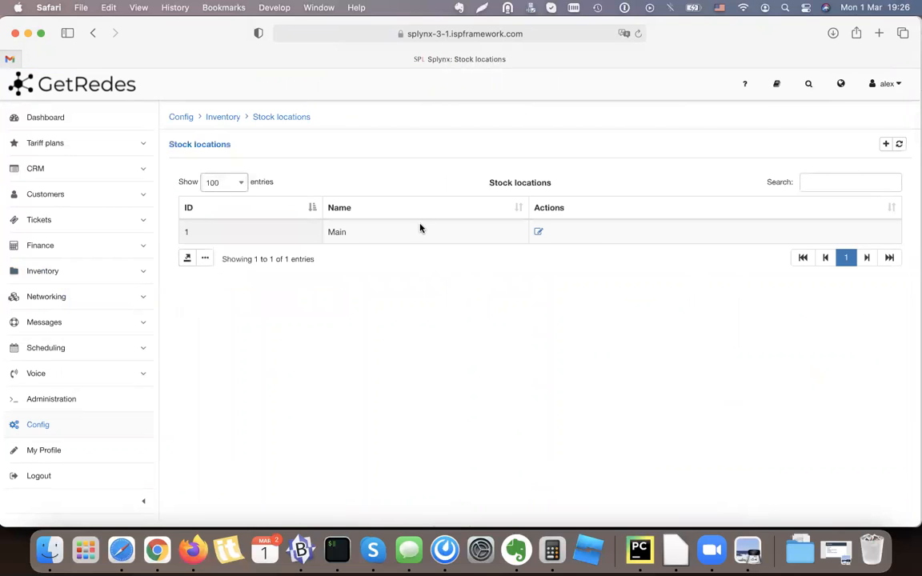
click(886, 144)
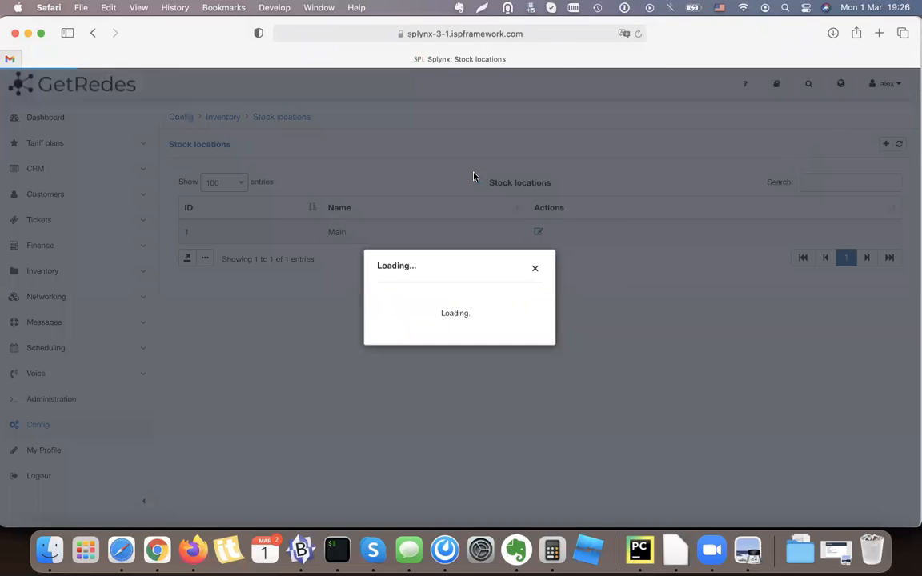
click(414, 281)
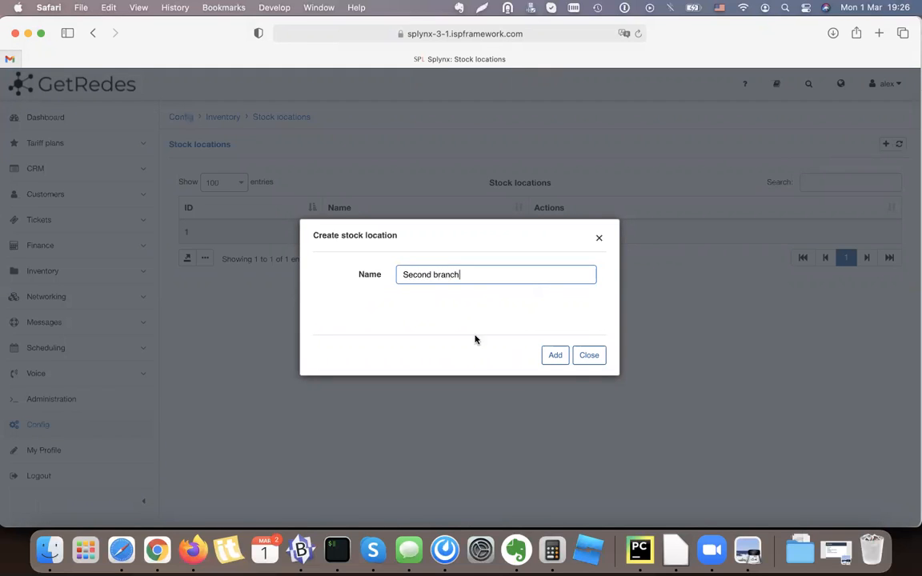
click(556, 355)
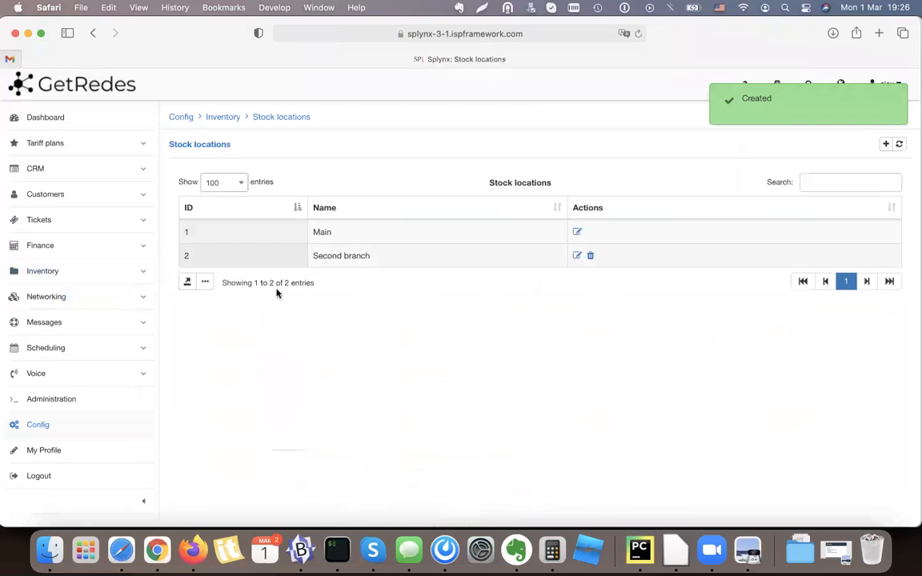
Open the inventory items list and try the stock location filter, finishing on Second branch
click(49, 273)
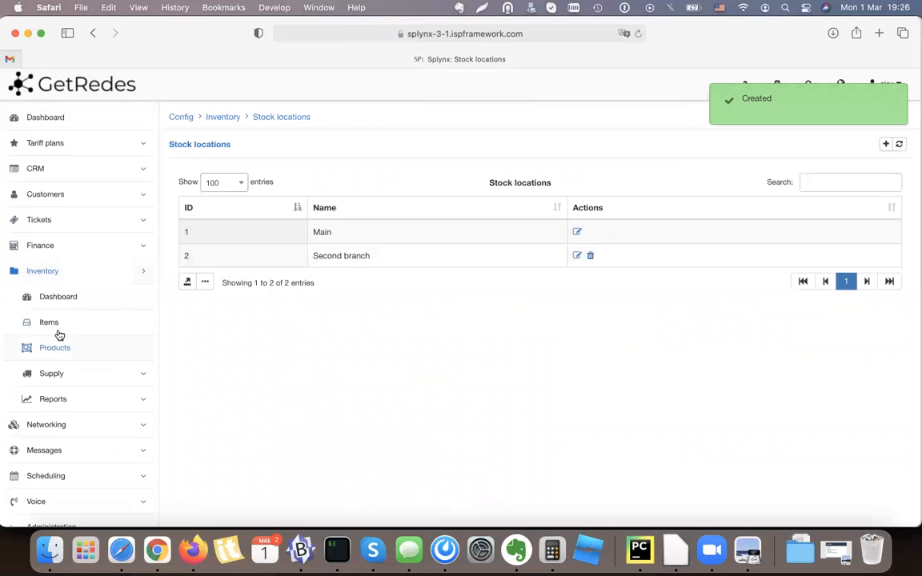
click(56, 328)
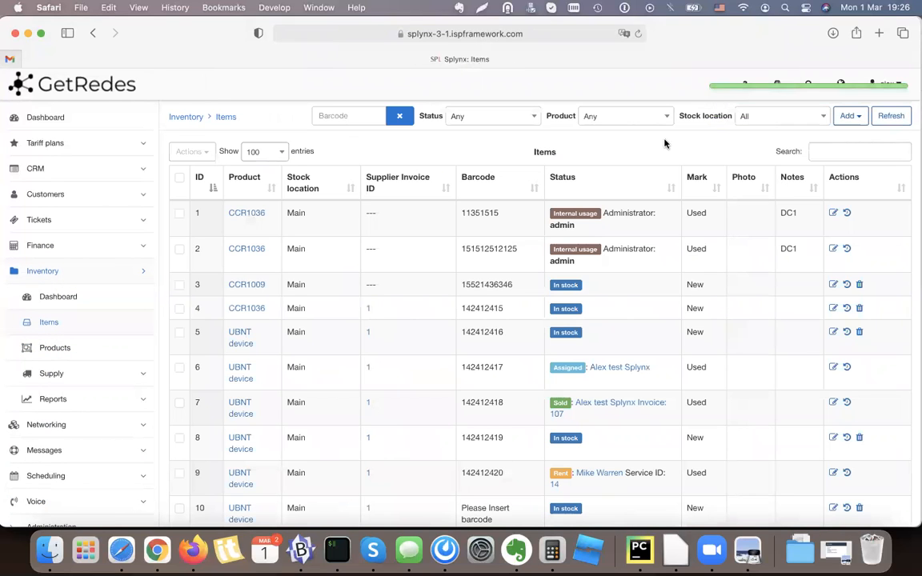
click(761, 121)
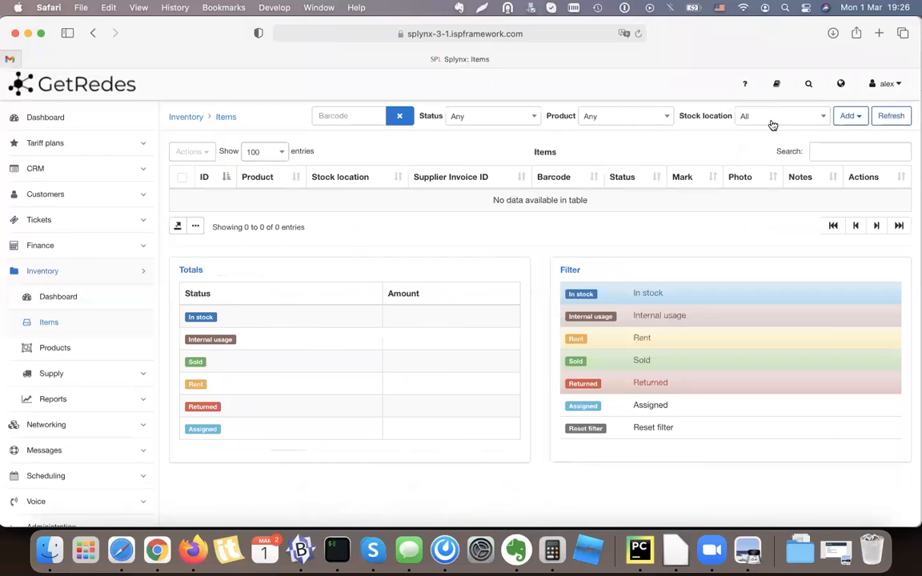
click(772, 121)
click(762, 179)
click(781, 116)
click(764, 195)
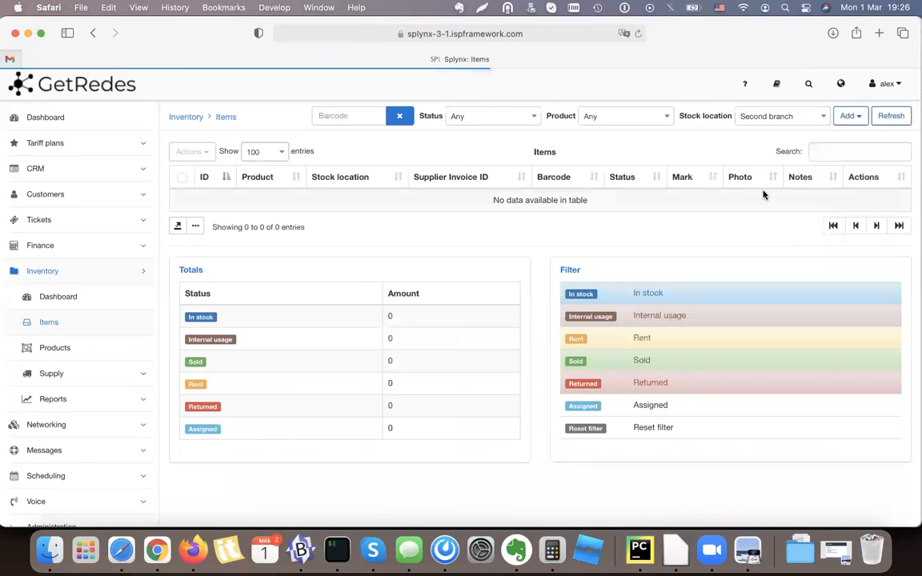
List the items in the Main stock location and move the UBNT device with ID 10 to Second branch
click(777, 121)
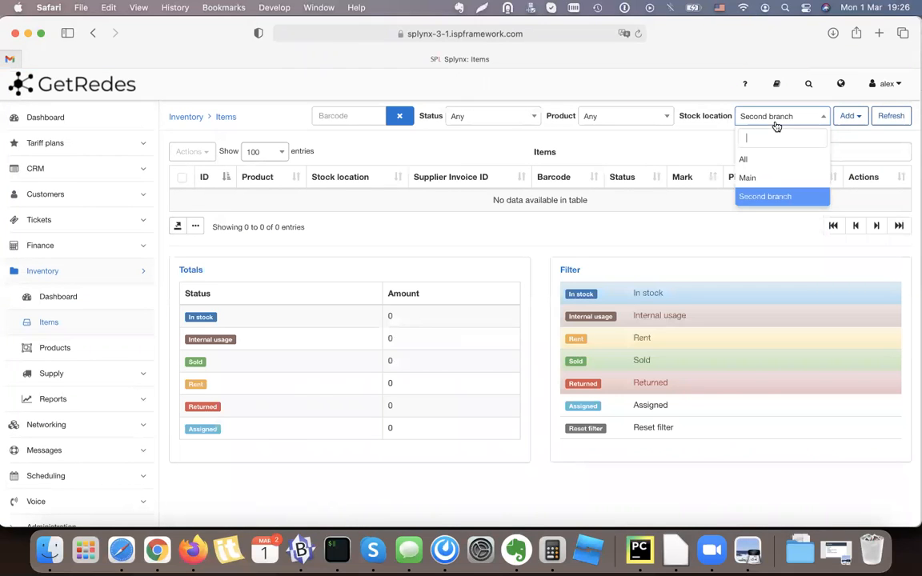
click(751, 178)
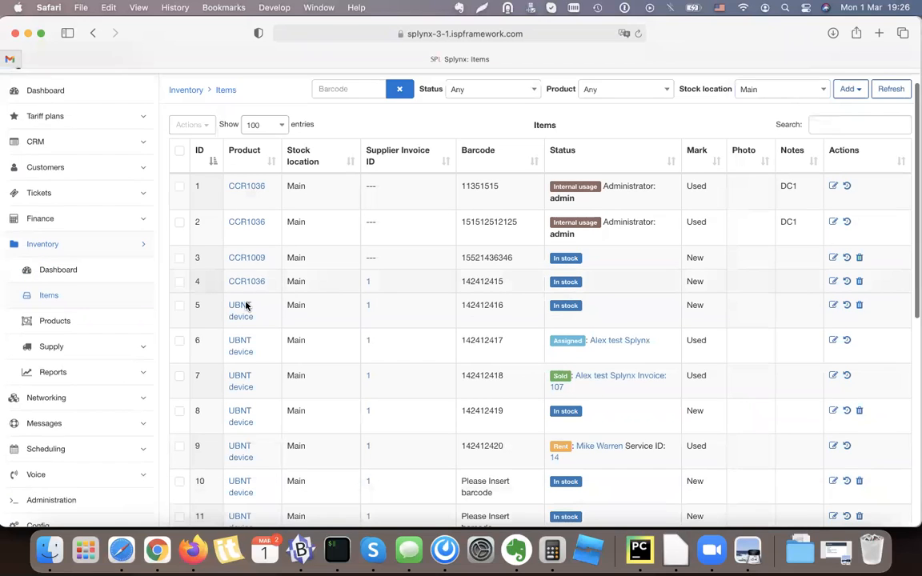
scroll(232, 320, down, 4)
click(179, 368)
scroll(185, 240, up, 5)
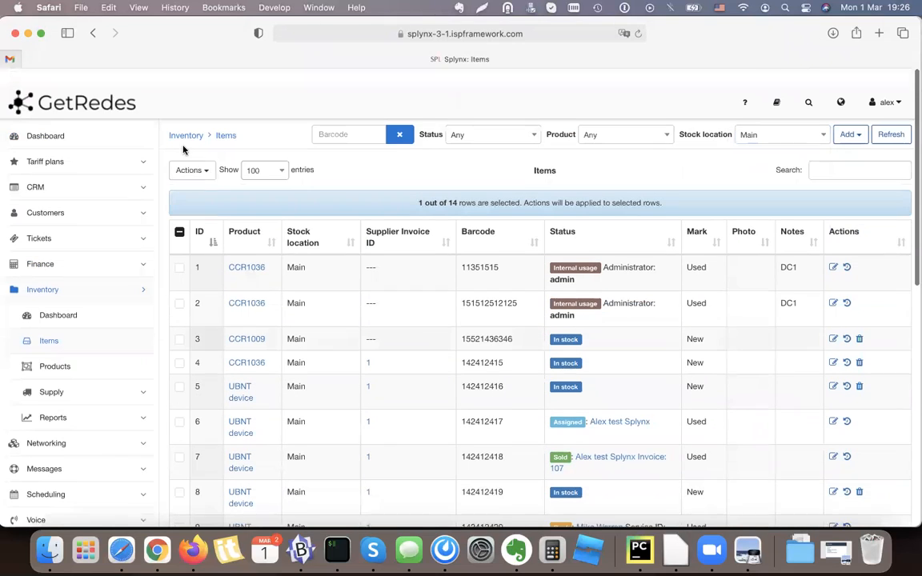
click(191, 152)
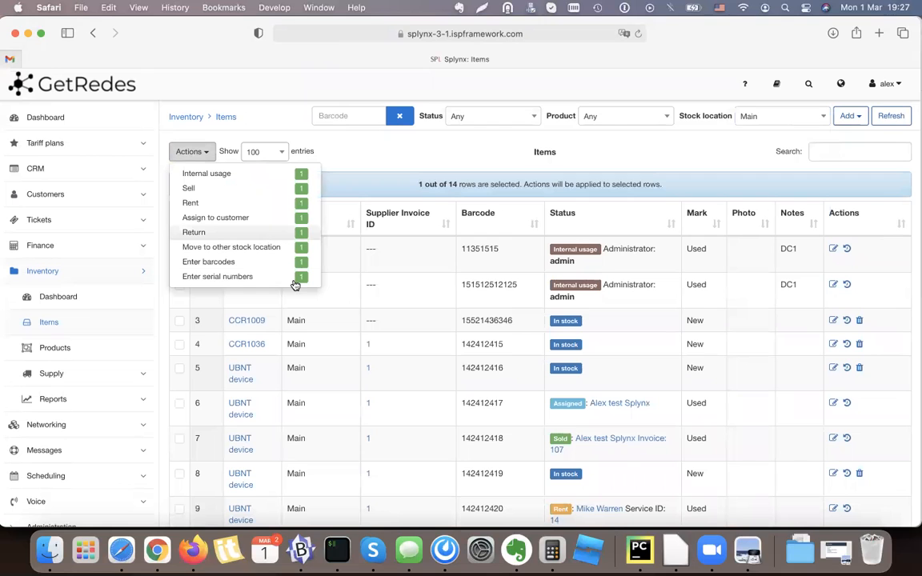
click(254, 248)
click(420, 275)
click(414, 338)
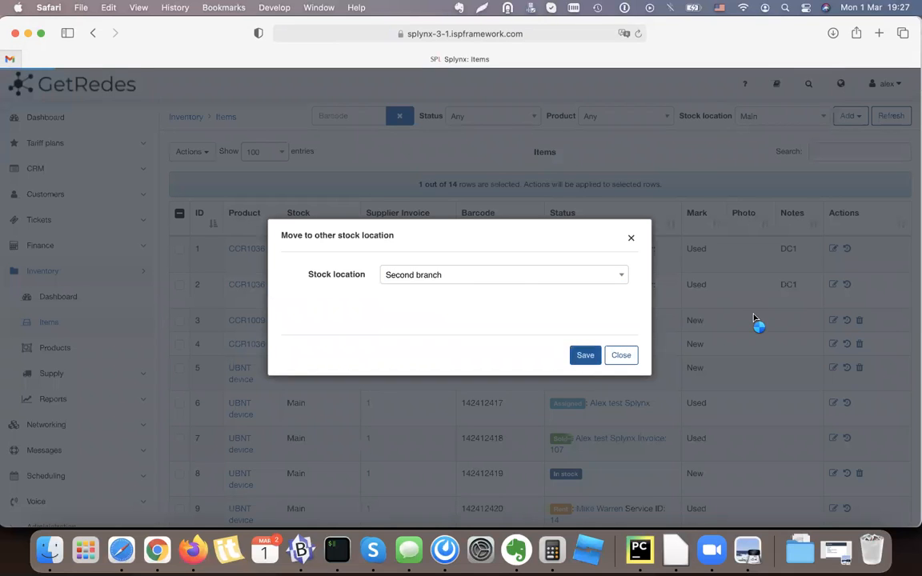
key(Return)
Check the remaining Main items and filter the items list by the Second branch stock location
scroll(752, 319, down, 3)
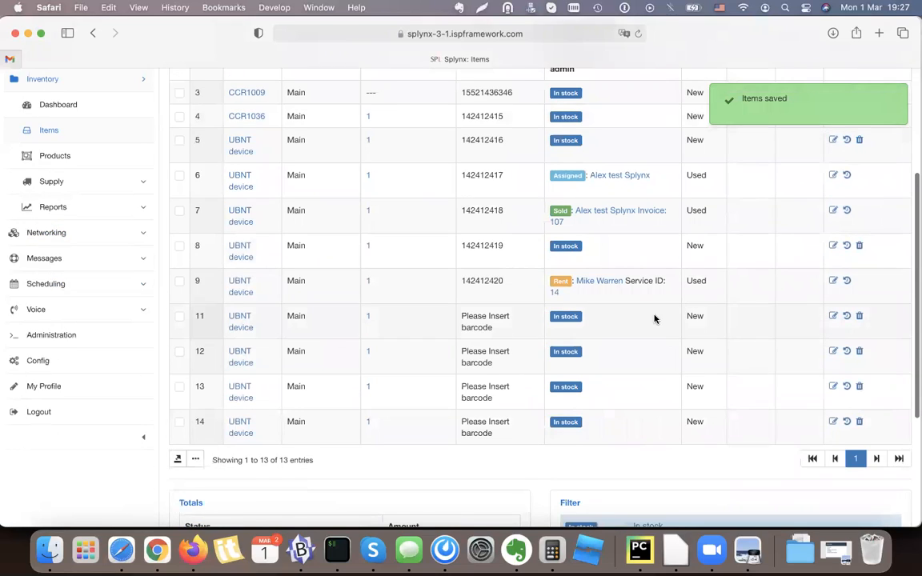
scroll(654, 319, up, 3)
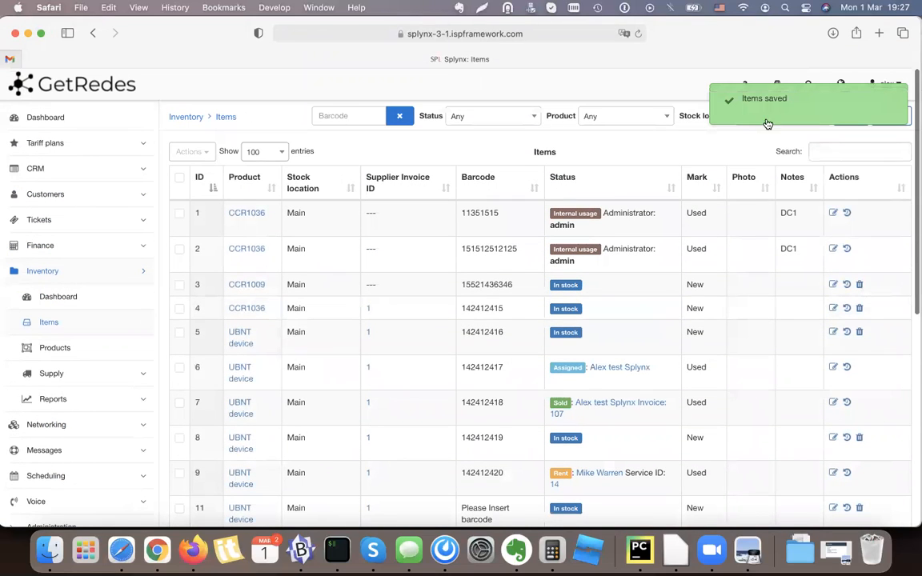
click(775, 120)
click(771, 194)
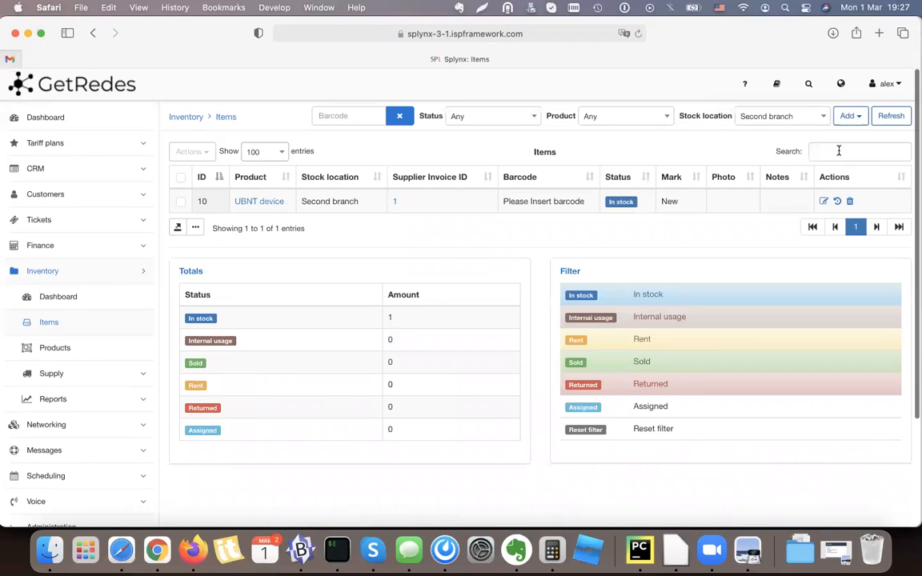
Switch the stock location filter back to Main and look through the listed items
click(787, 120)
click(759, 182)
scroll(344, 237, down, 2)
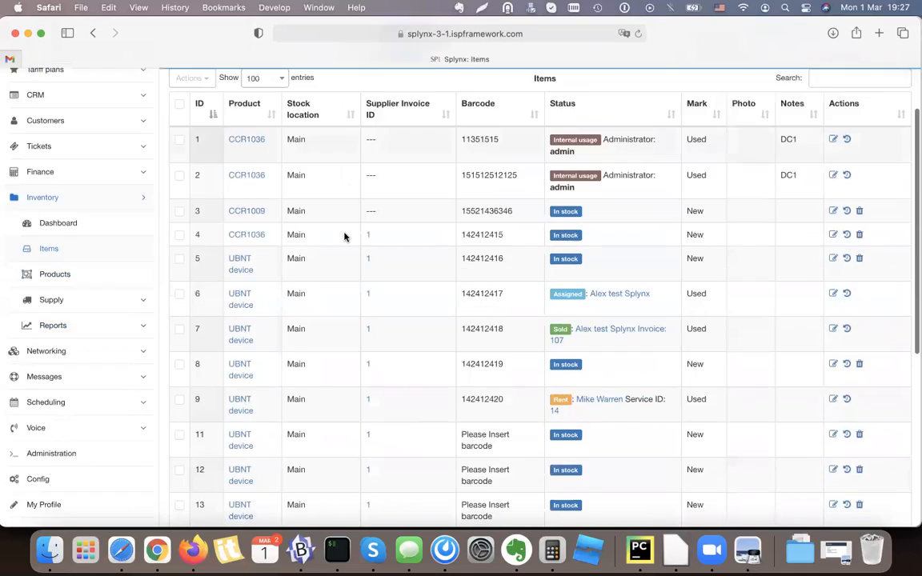
Move the UBNT devices with IDs 12, 13 and 14 from Main to the Second branch stock location
scroll(344, 236, down, 5)
click(179, 230)
click(179, 194)
click(179, 231)
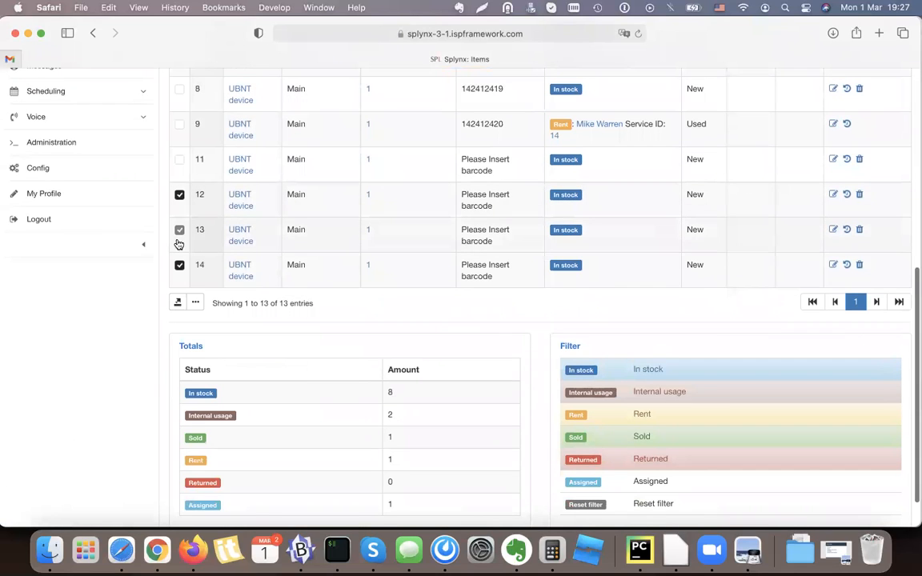
scroll(349, 246, up, 10)
click(192, 151)
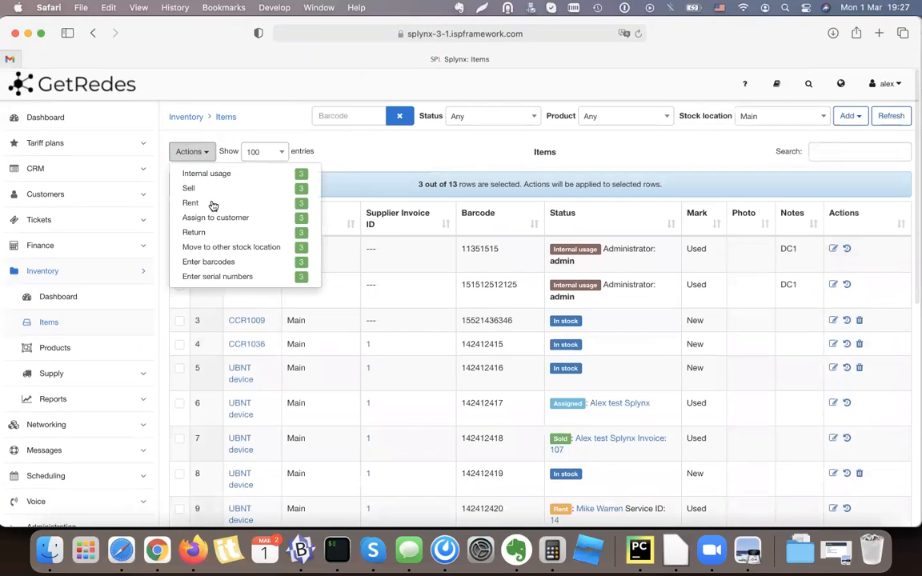
click(229, 250)
click(446, 272)
click(437, 338)
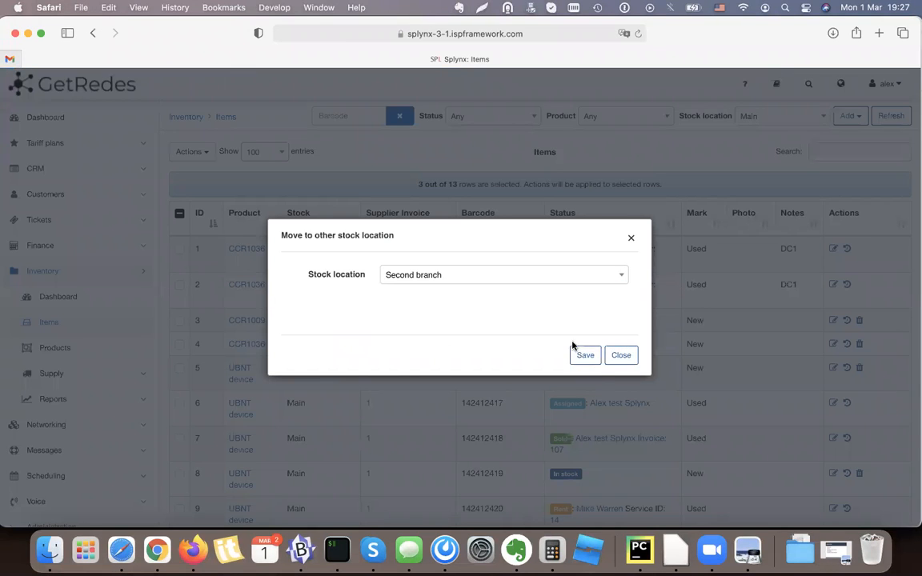
click(594, 358)
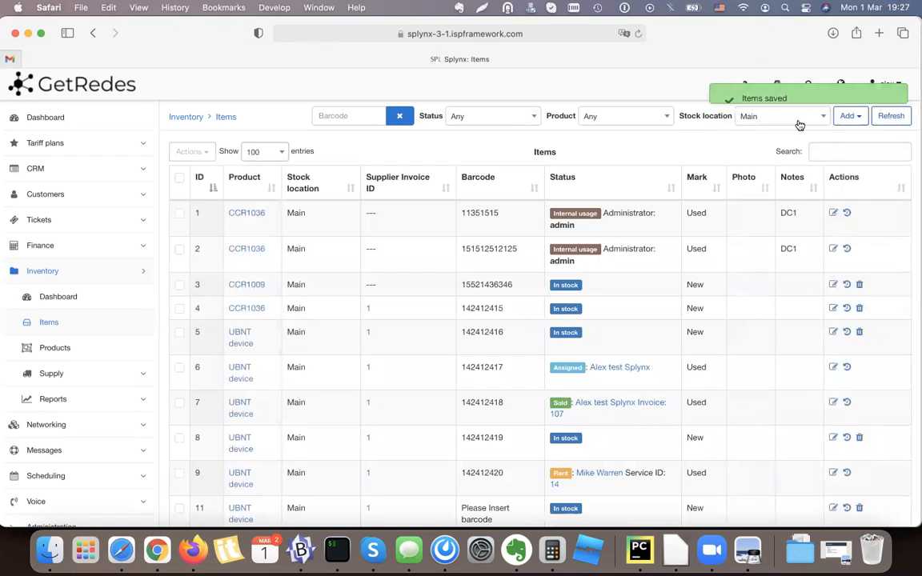
Filter the items list by Second branch, switch back to Main and select the UBNT device with ID 11
click(793, 119)
click(770, 196)
click(808, 118)
click(749, 178)
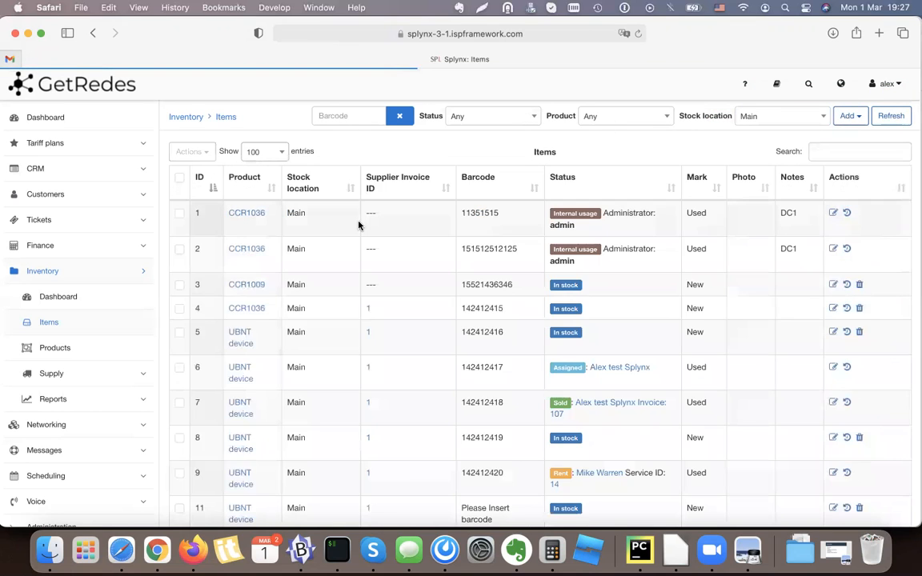
scroll(233, 289, down, 5)
click(179, 218)
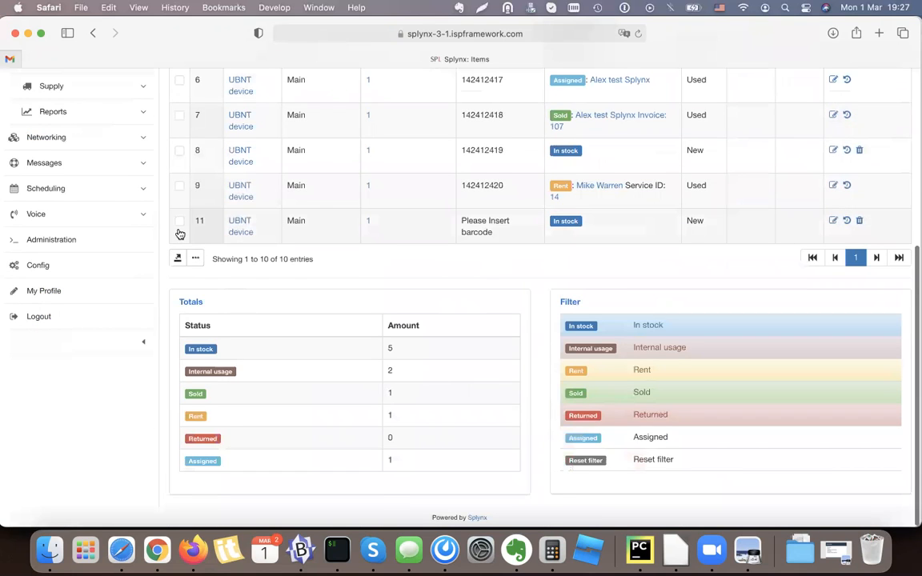
scroll(294, 248, up, 1)
scroll(294, 248, up, 5)
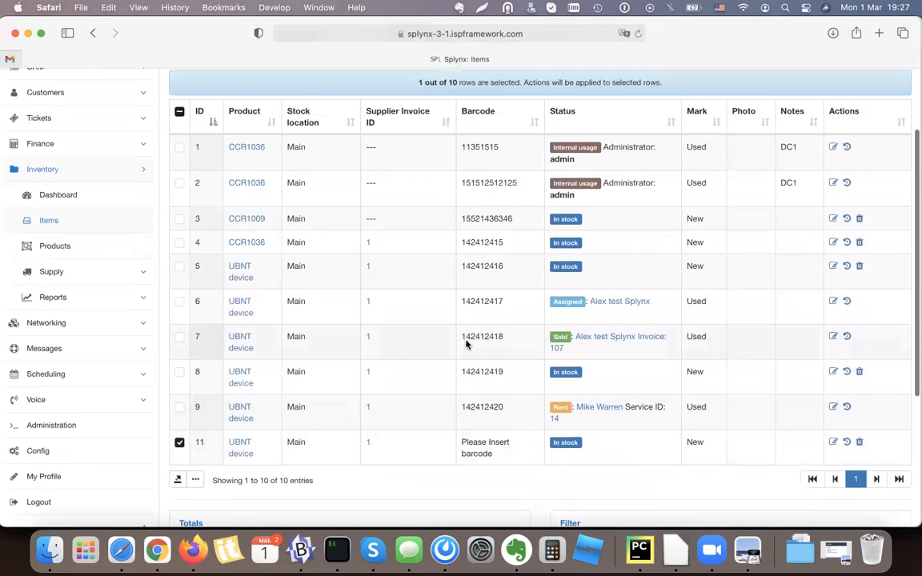
scroll(358, 298, up, 3)
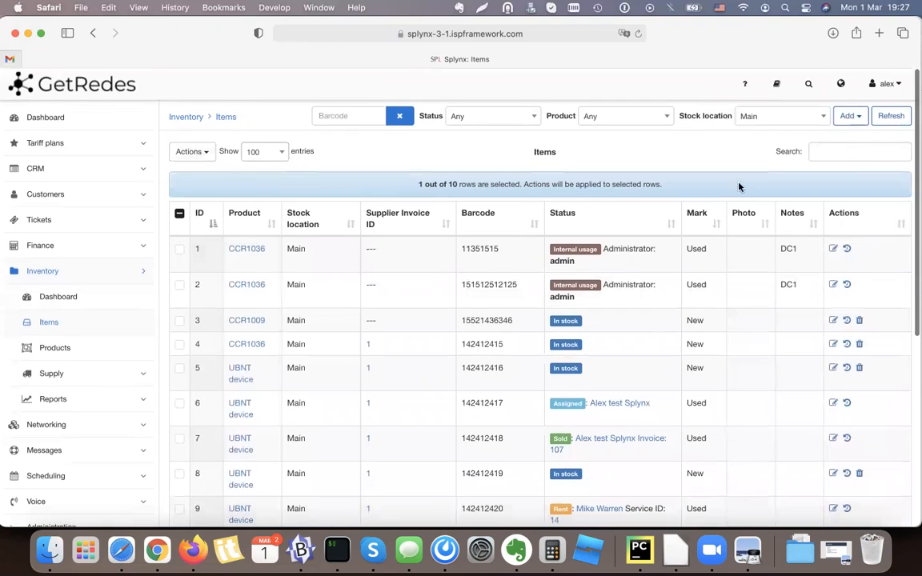
Filter the items list by the Second branch stock location and select all listed items
click(774, 116)
click(783, 194)
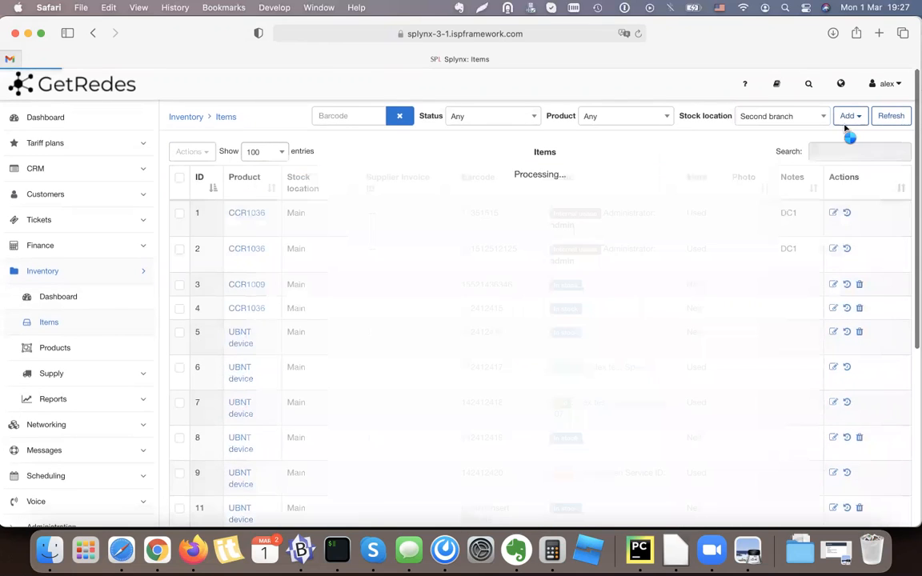
click(181, 204)
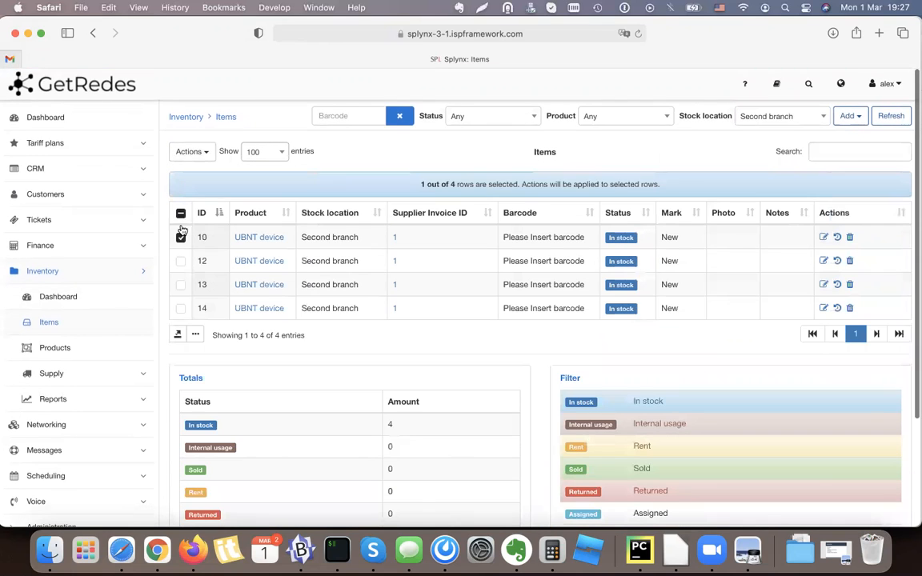
click(181, 214)
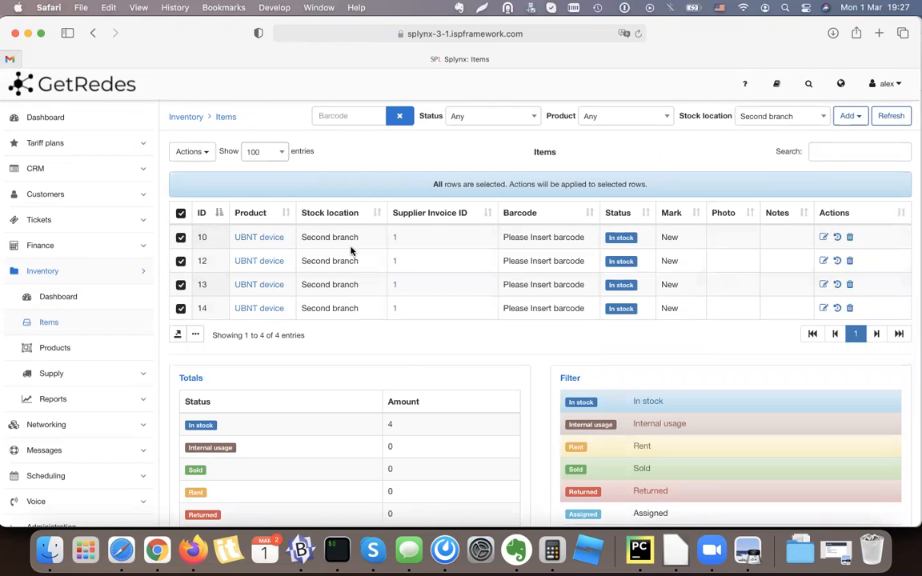
Examine the mass barcode entry form for the selected items and the edit form of item 10, closing both without changes
click(207, 152)
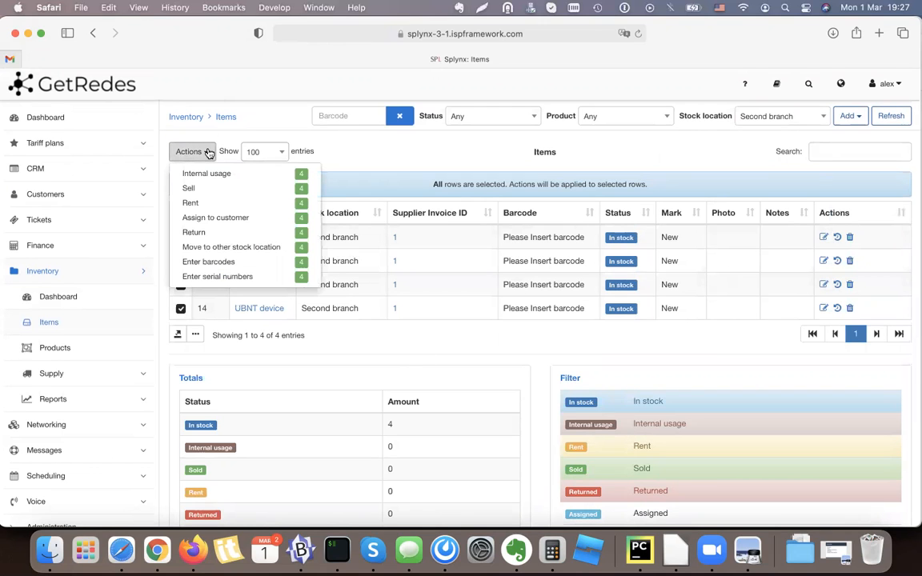
click(225, 264)
click(420, 242)
click(419, 298)
click(425, 345)
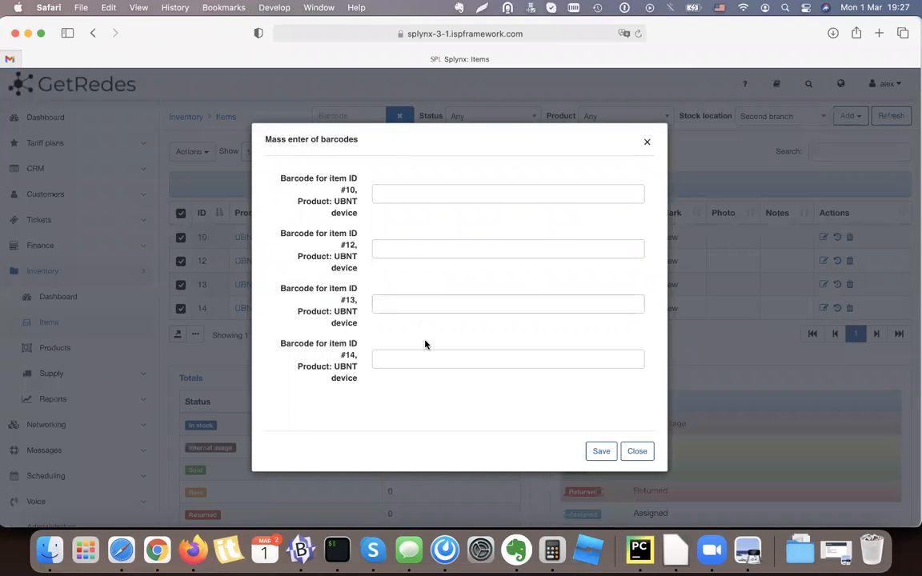
click(628, 458)
click(824, 239)
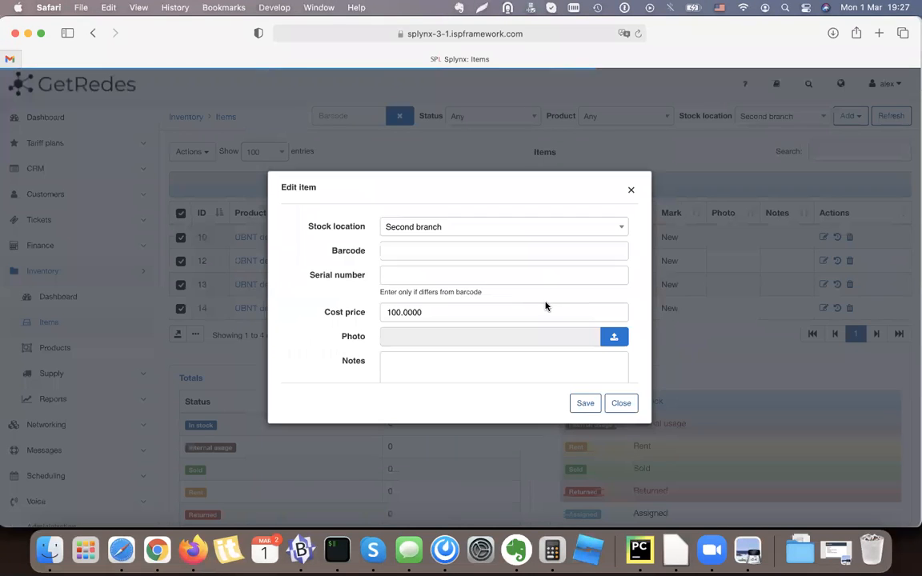
click(620, 403)
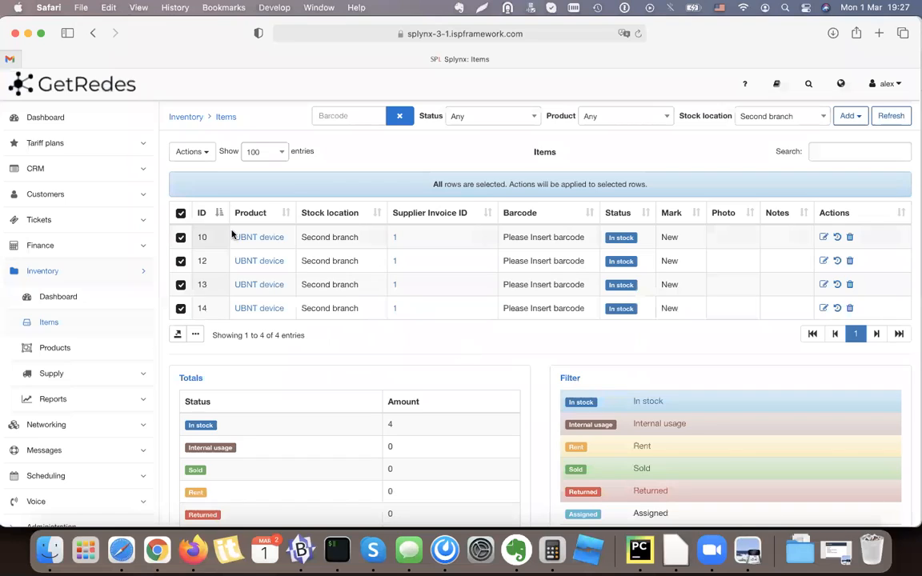
click(198, 152)
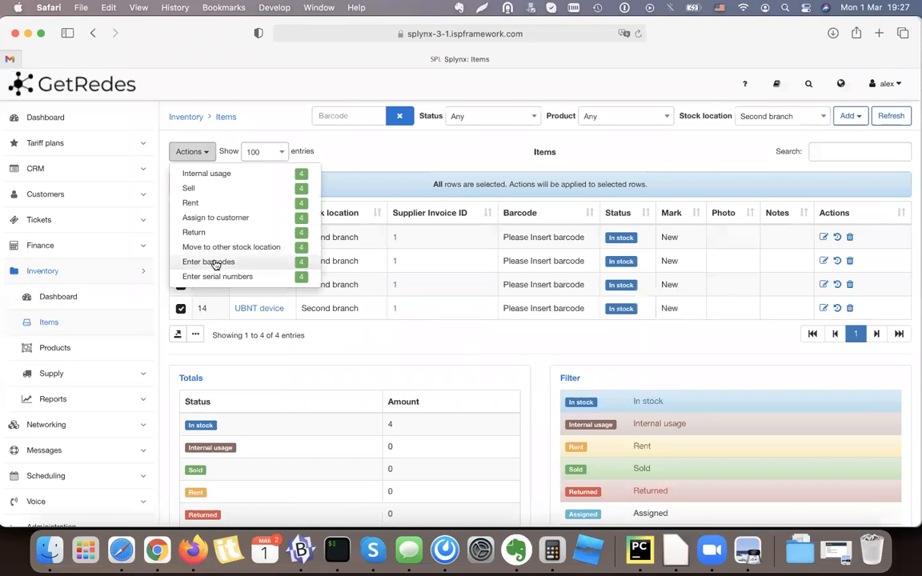
click(192, 151)
Show the Sold & Rented items report and the inventory Items report, and read through the listed item histories
click(93, 400)
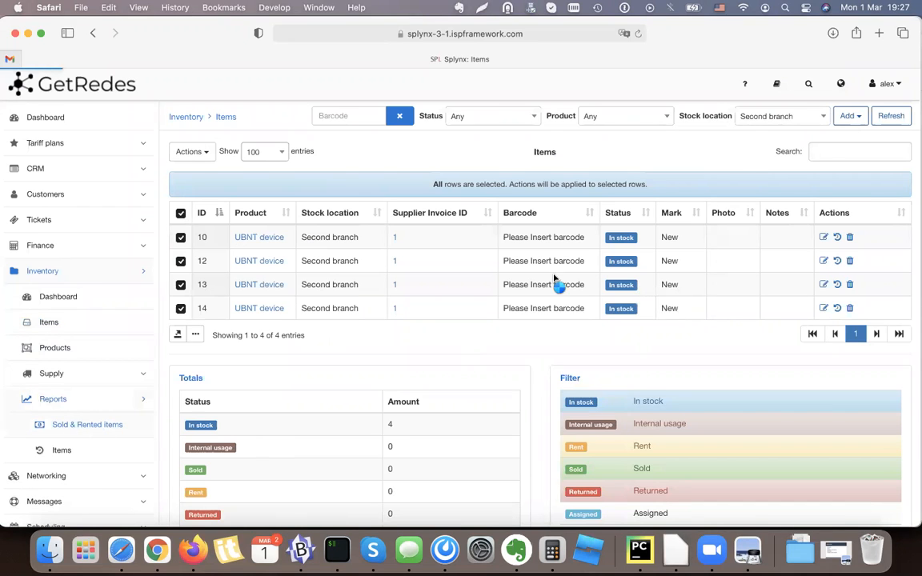
click(895, 118)
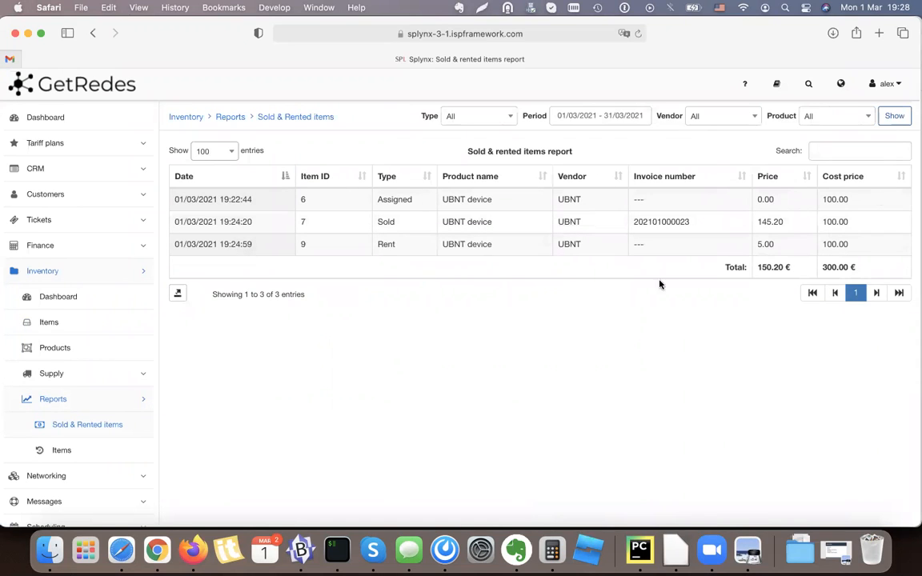
click(60, 452)
click(894, 116)
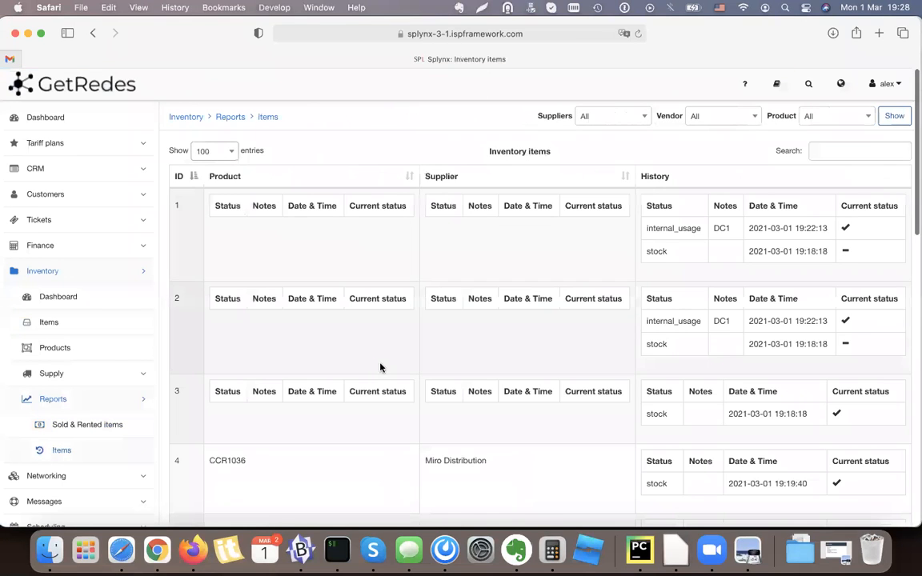
scroll(720, 296, down, 1)
scroll(737, 307, down, 10)
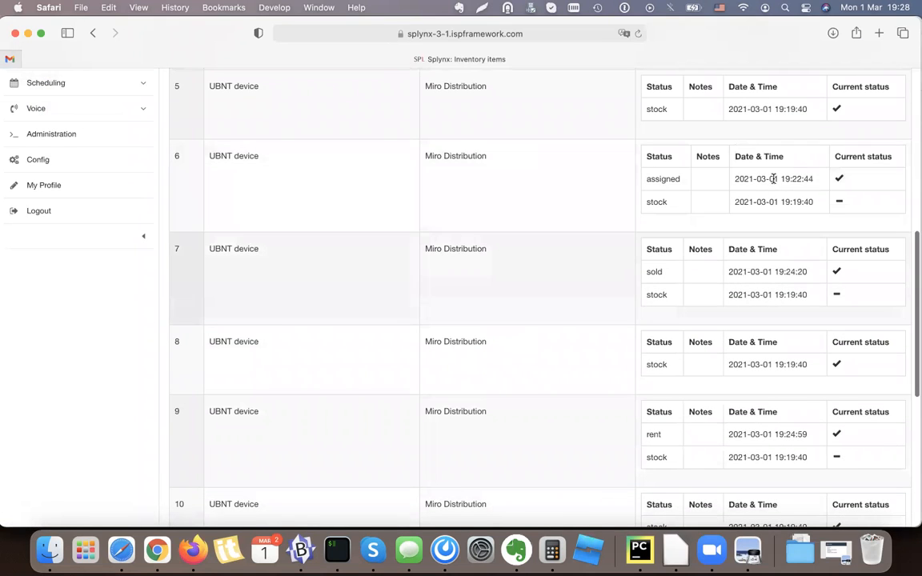
scroll(730, 217, up, 10)
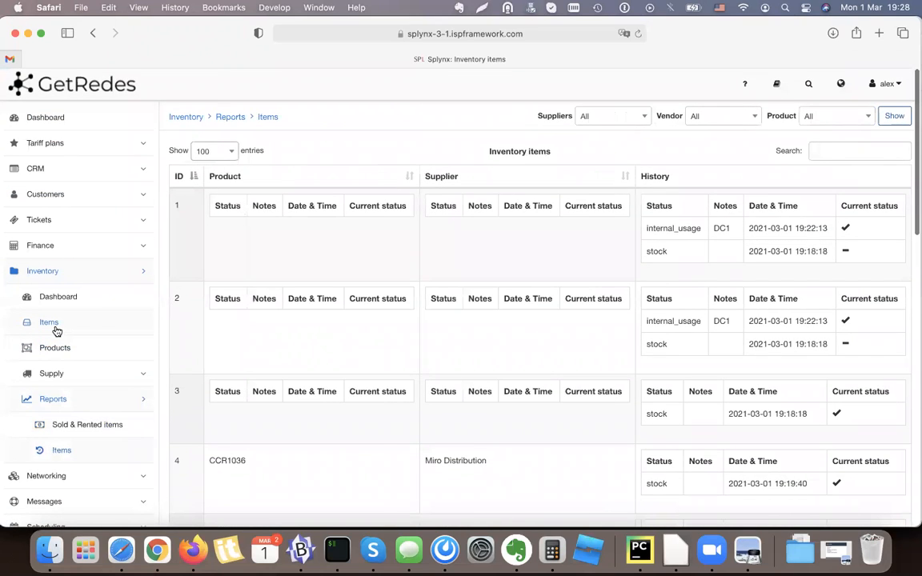
Open the inventory dashboard and examine the status statistics and recent activities
click(51, 322)
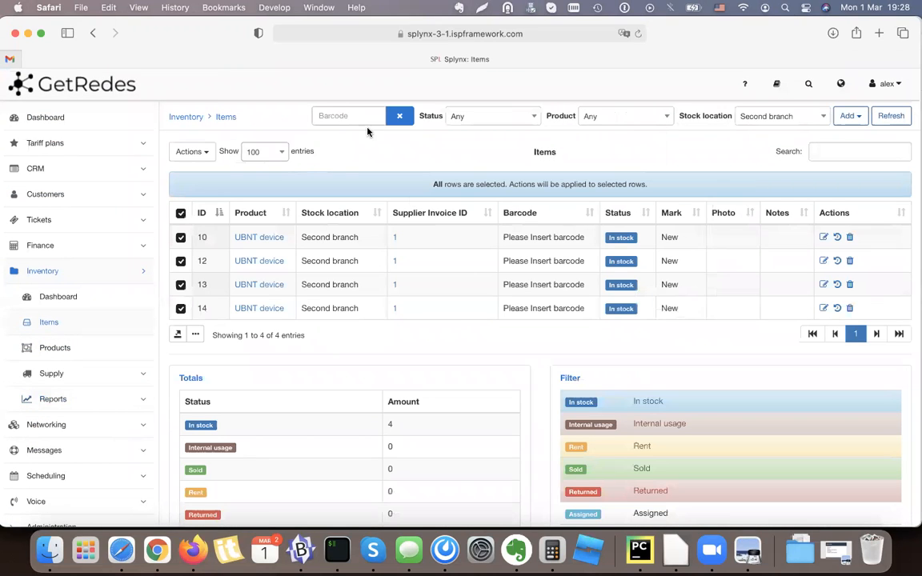
click(76, 297)
scroll(304, 401, down, 3)
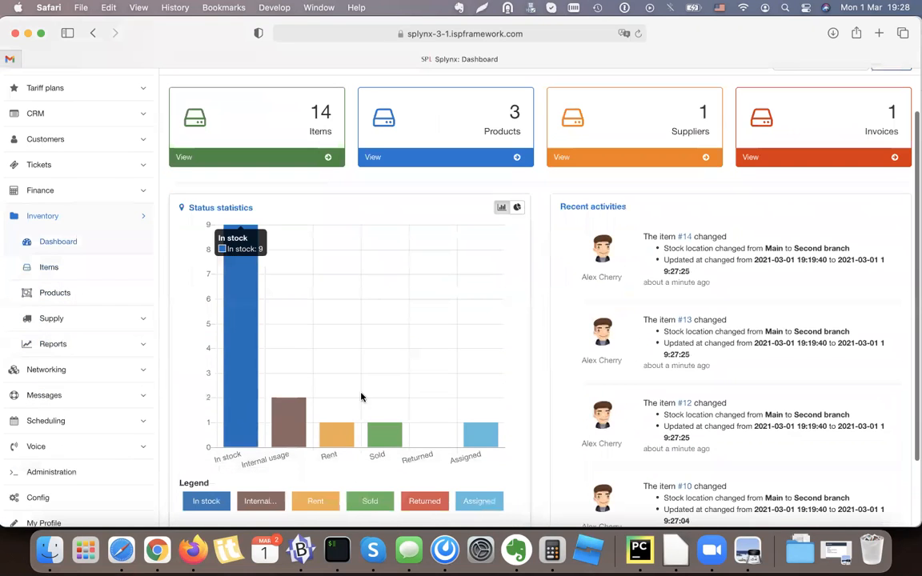
Return to the inventory items list and set the stock location filter to All
click(49, 267)
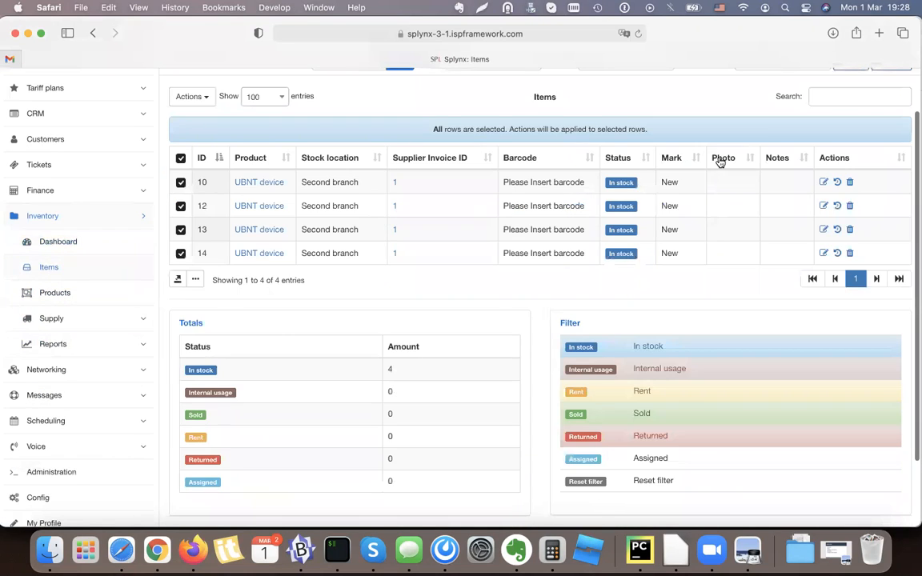
scroll(721, 163, up, 2)
click(808, 120)
click(686, 155)
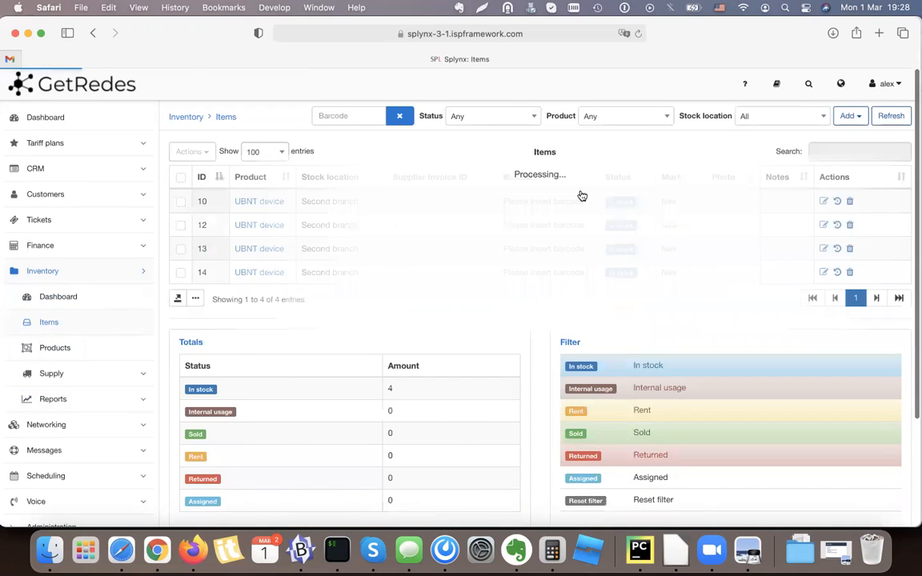
Open the profile of the customer renting item 9, examine the Hardware section and return to the items list
scroll(648, 379, down, 2)
click(606, 395)
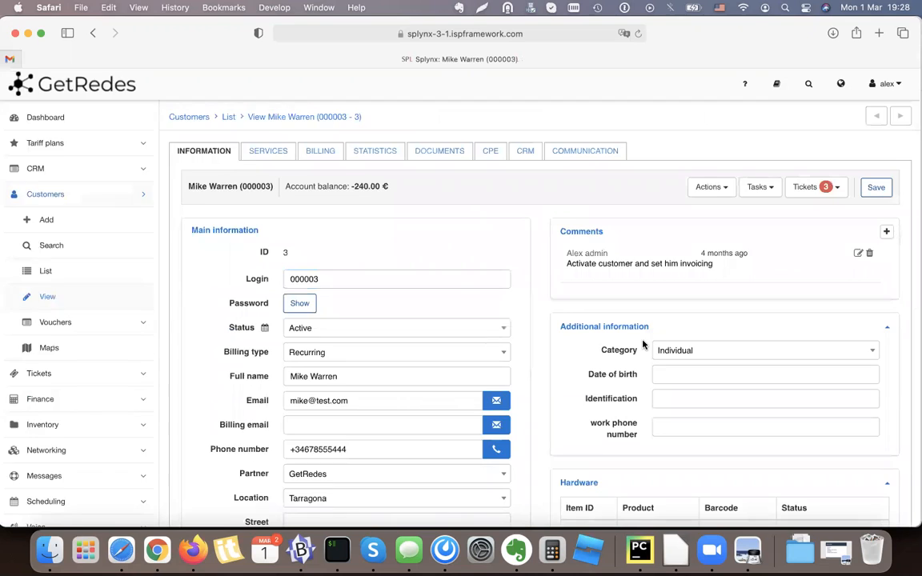
scroll(578, 305, down, 3)
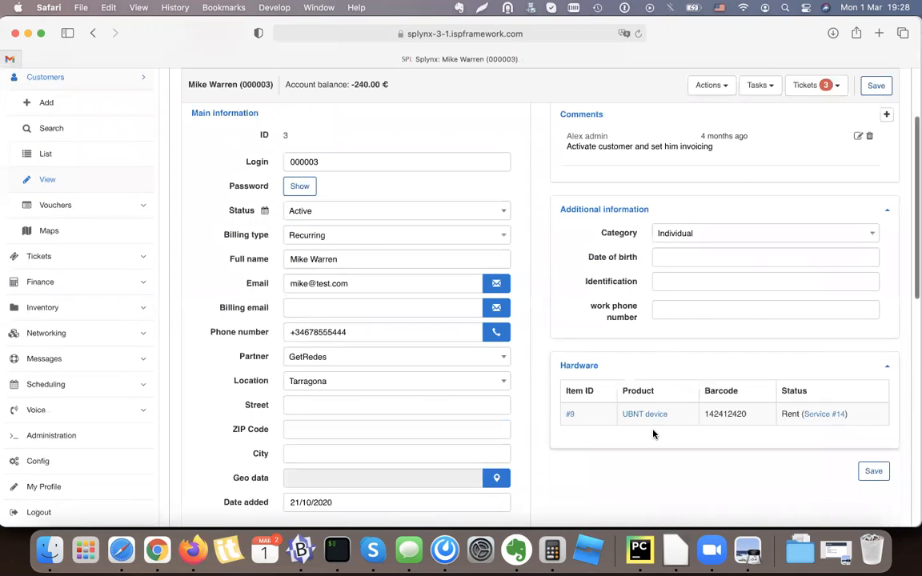
scroll(655, 434, up, 3)
click(653, 428)
scroll(389, 233, down, 2)
click(93, 32)
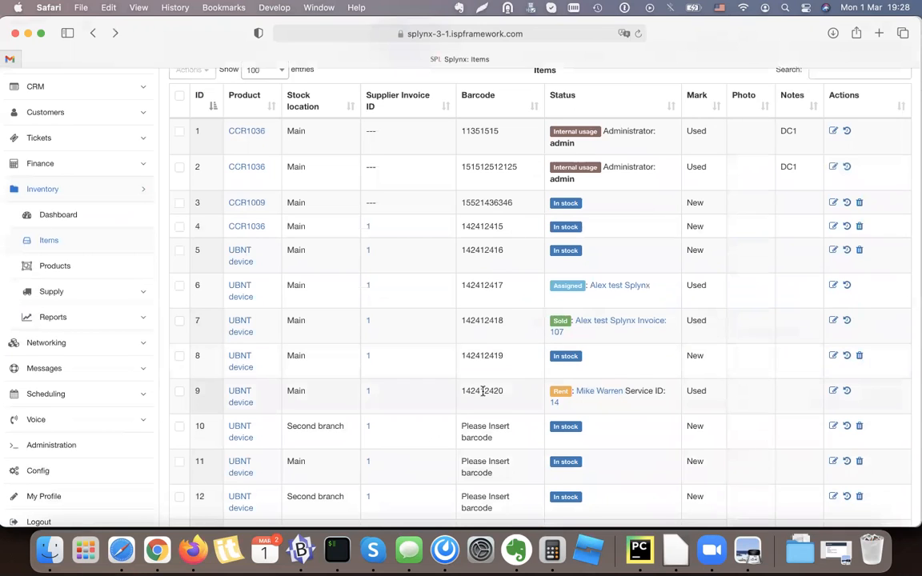
Copy the barcode of the rented UBNT device with ID 9
double_click(483, 391)
scroll(484, 397, up, 1)
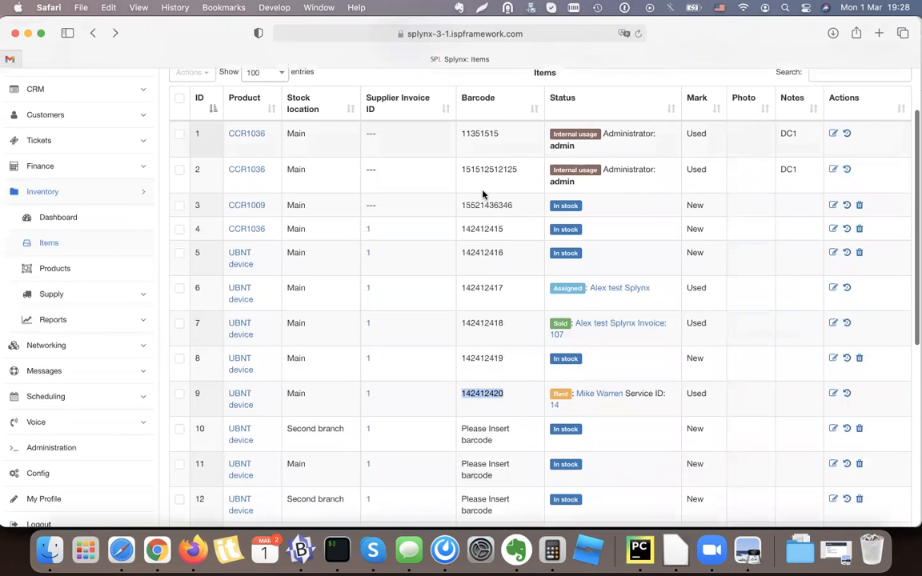
click(485, 396)
double_click(485, 396)
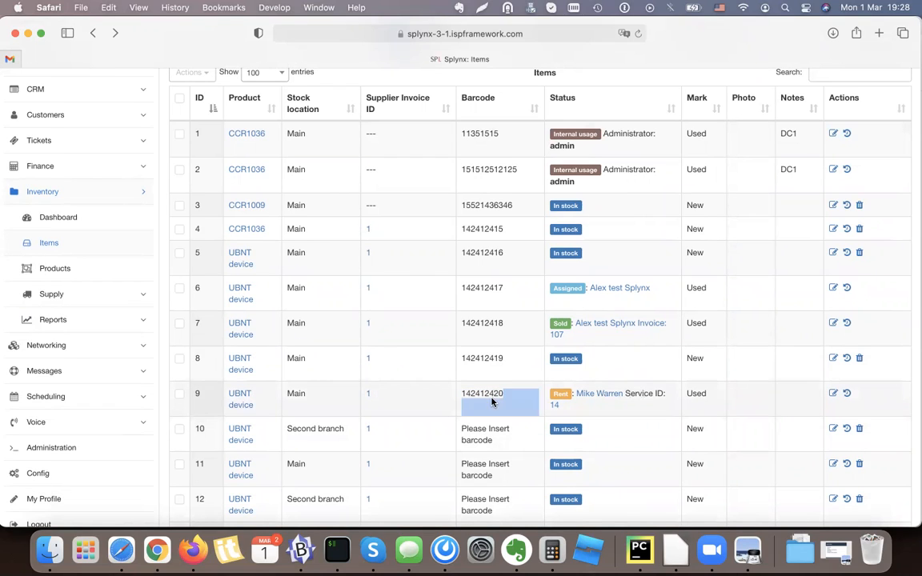
key(super+c)
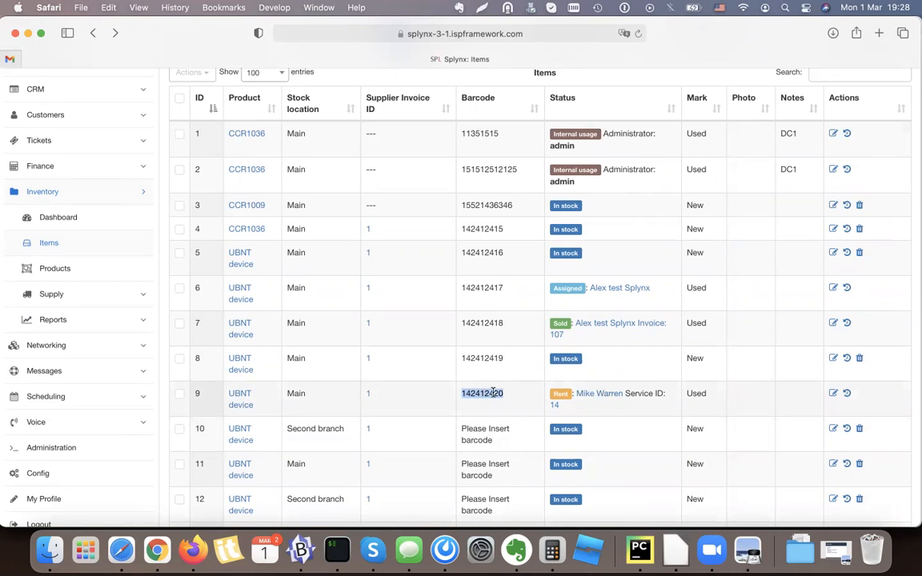
View the product page of the UBNT device from item 9 and return to the items list
click(240, 404)
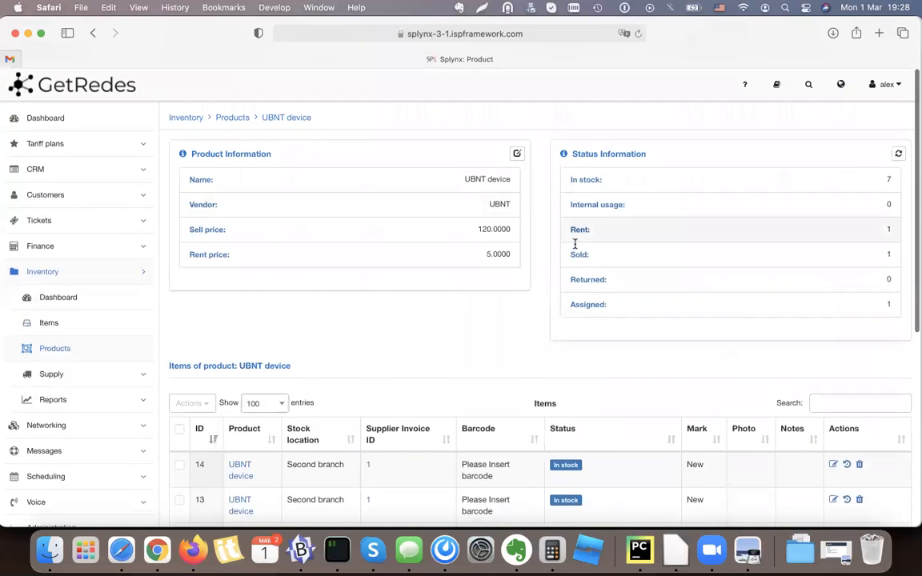
scroll(401, 200, down, 2)
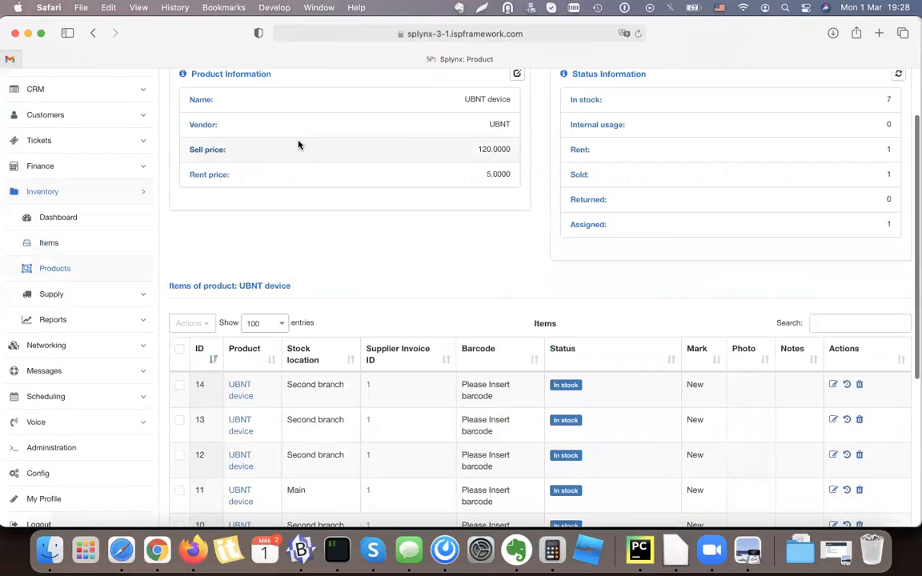
click(93, 33)
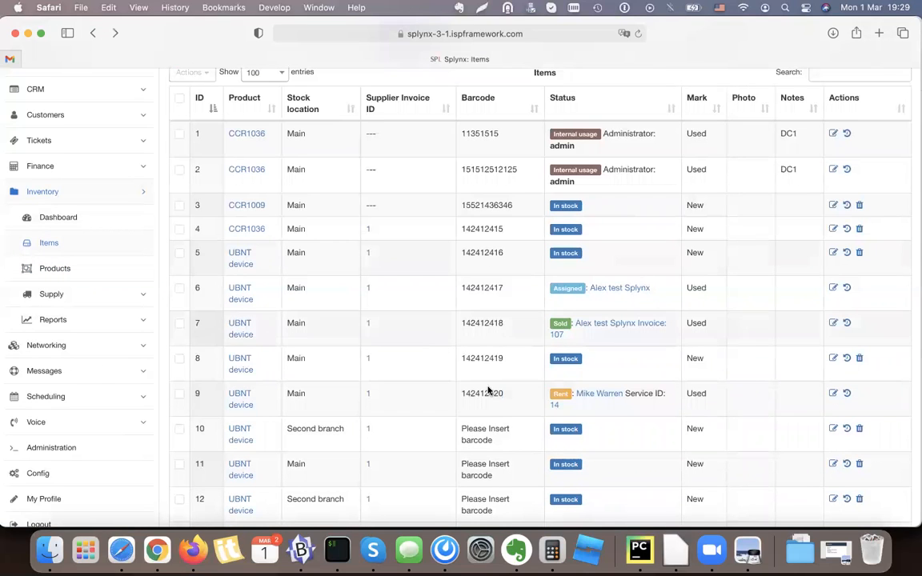
click(180, 393)
scroll(347, 396, up, 2)
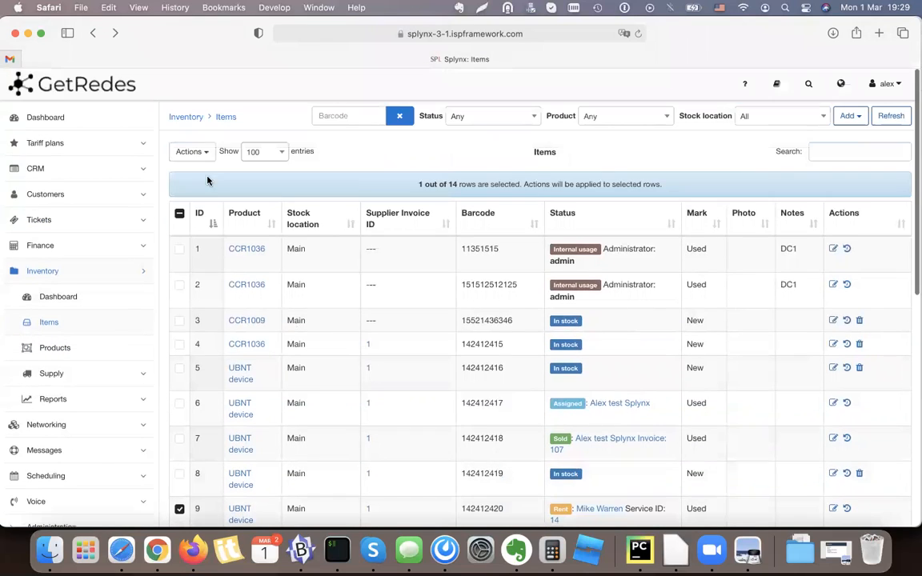
click(191, 151)
click(221, 232)
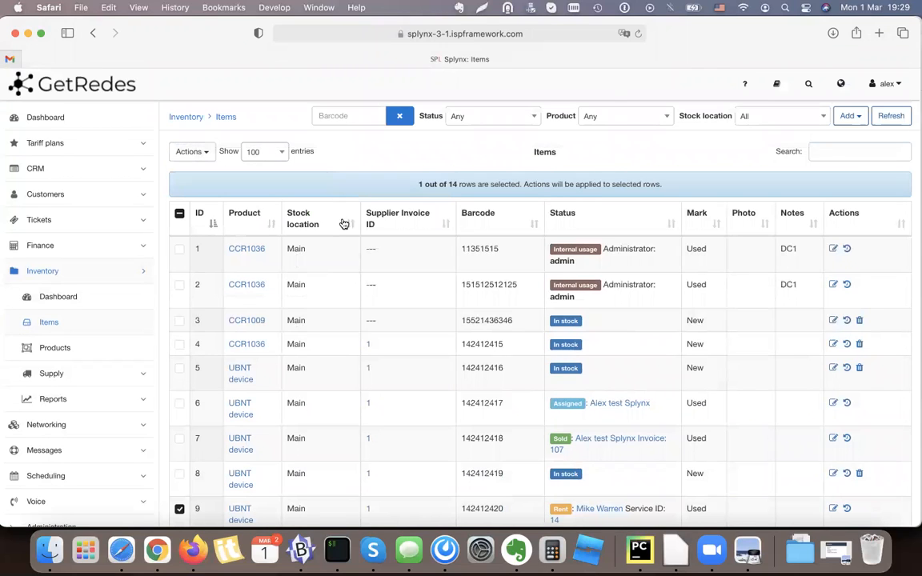
click(637, 36)
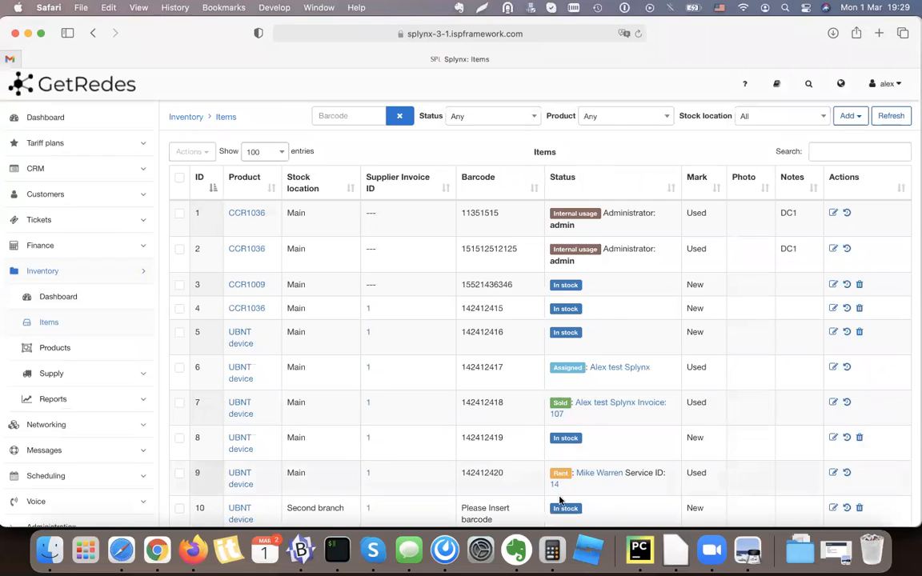
Open the return form for the rented UBNT device with ID 9 and set status Returned and mark Broken
click(184, 474)
click(192, 151)
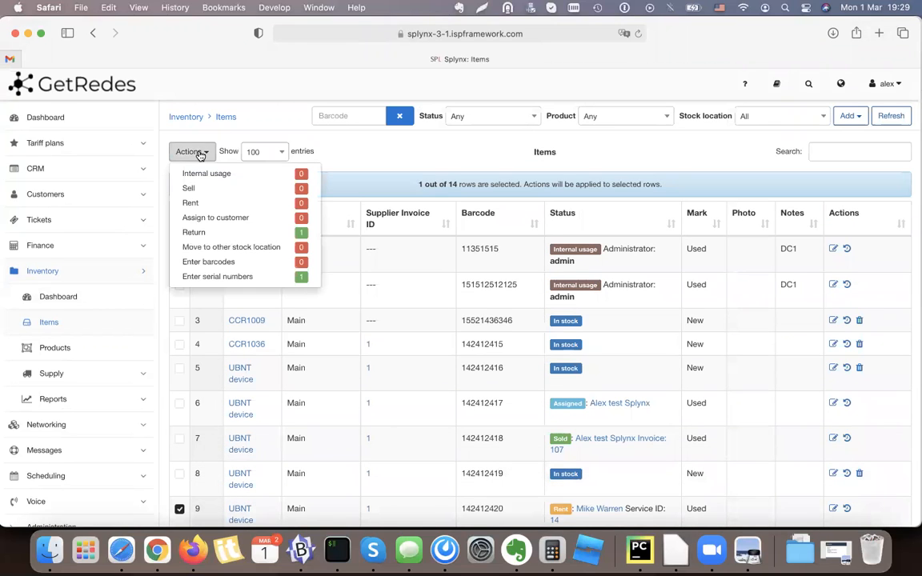
click(195, 232)
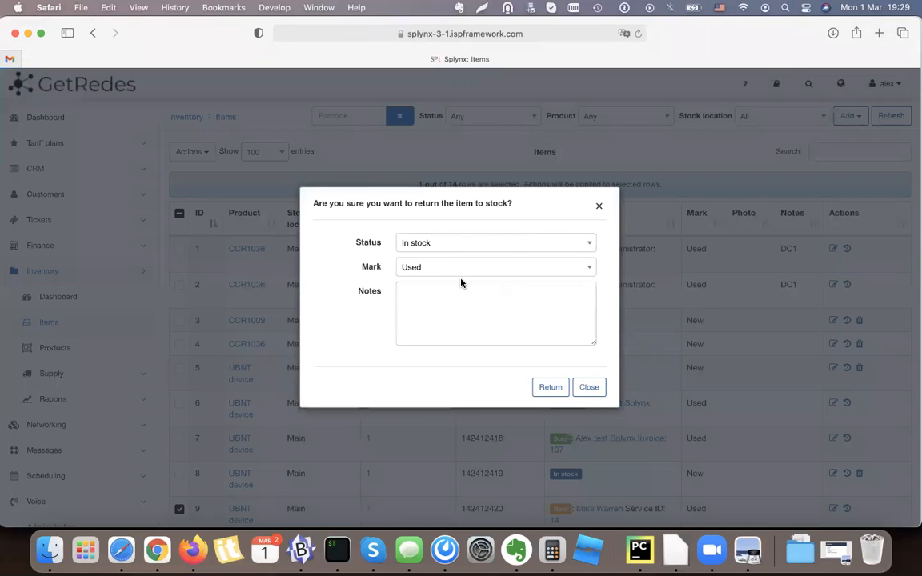
click(434, 244)
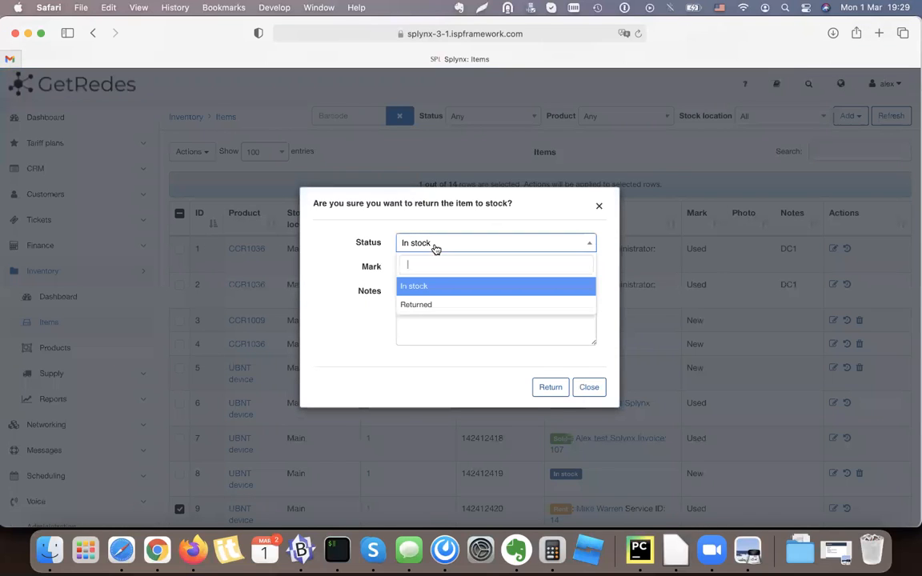
click(423, 308)
click(436, 245)
click(437, 246)
click(432, 276)
click(418, 349)
click(449, 311)
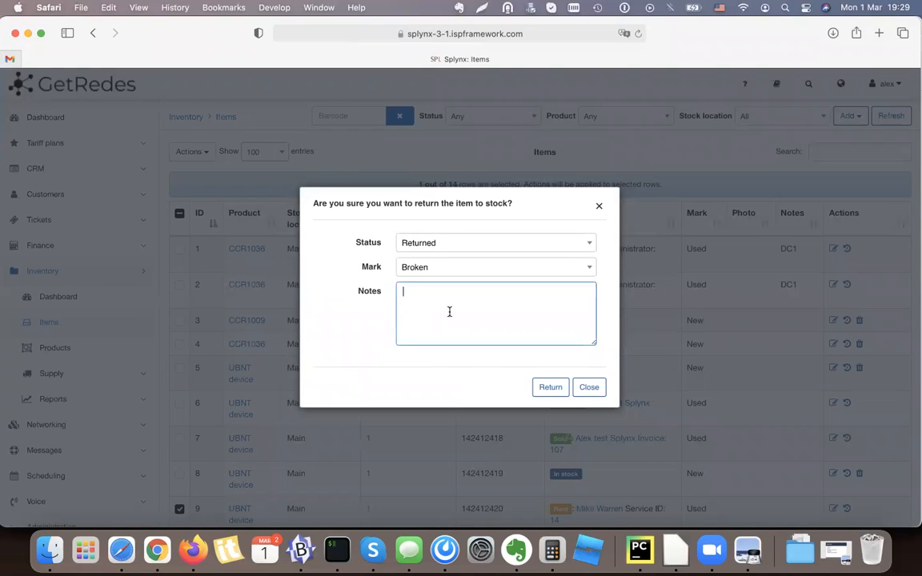
Change the return status to In stock, add the note "BROKEN UNIT" and return the broken device
click(434, 250)
click(430, 287)
click(428, 271)
click(428, 272)
click(426, 305)
click(551, 387)
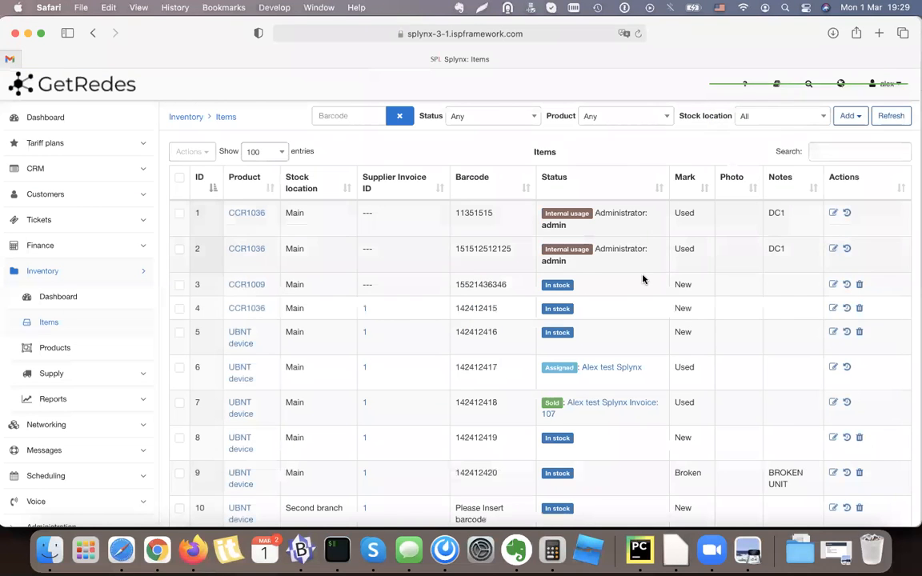
Refresh the items list and examine the status, mark and notes of item 9
scroll(642, 278, down, 5)
scroll(642, 278, up, 6)
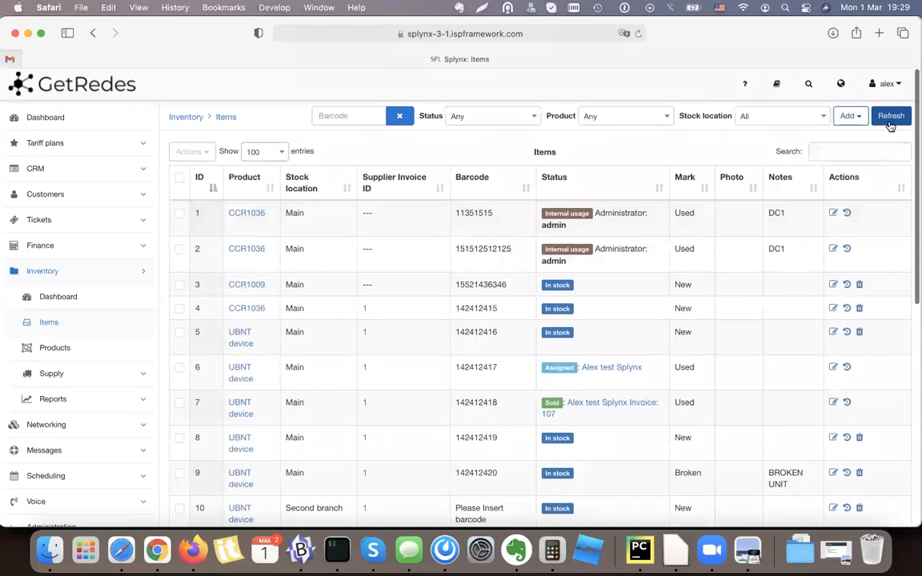
click(891, 116)
scroll(711, 286, down, 1)
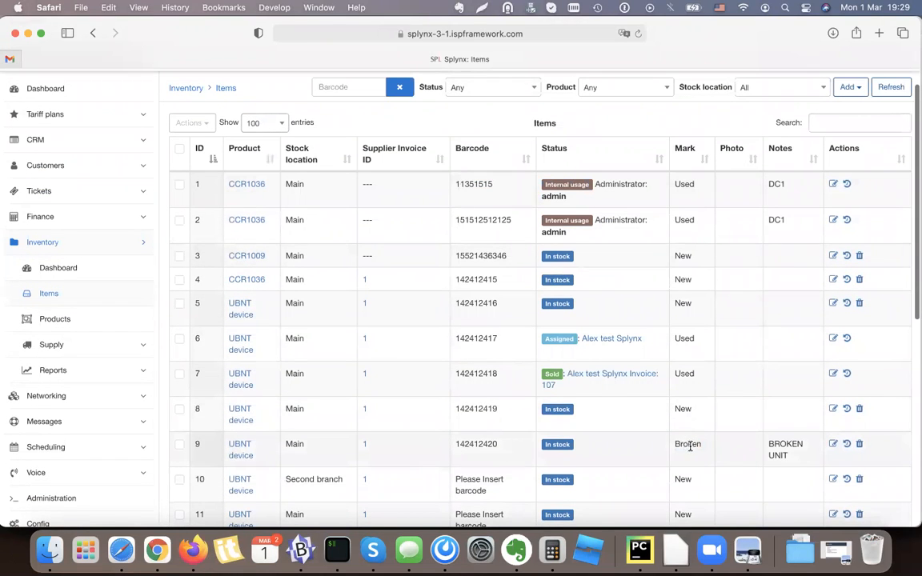
double_click(690, 447)
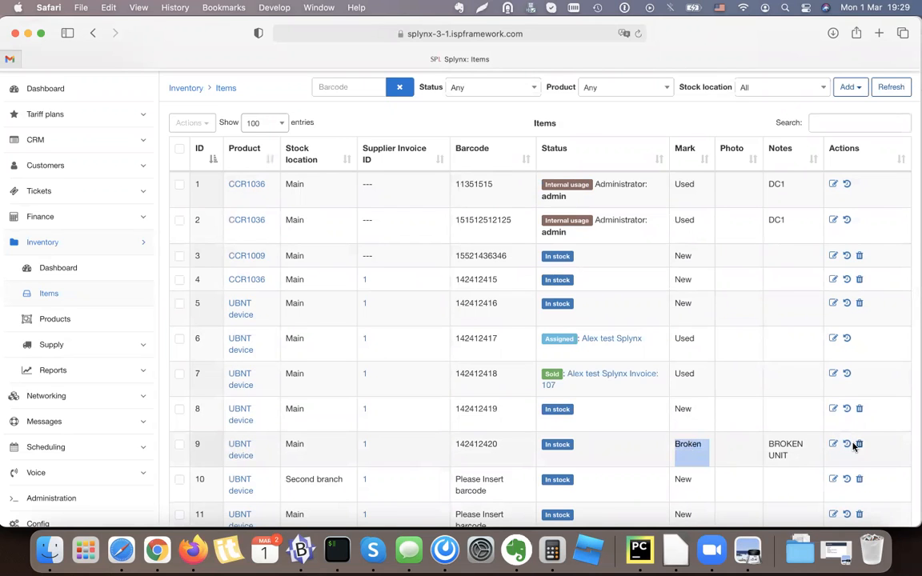
Return the UBNT device with ID 9 again, setting its status to Returned, and check its row
click(180, 445)
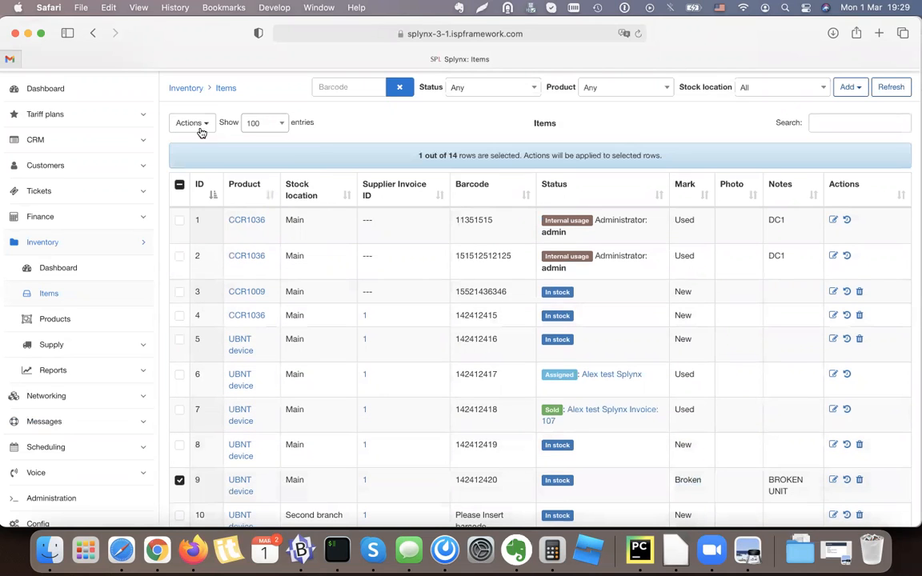
click(200, 125)
click(216, 207)
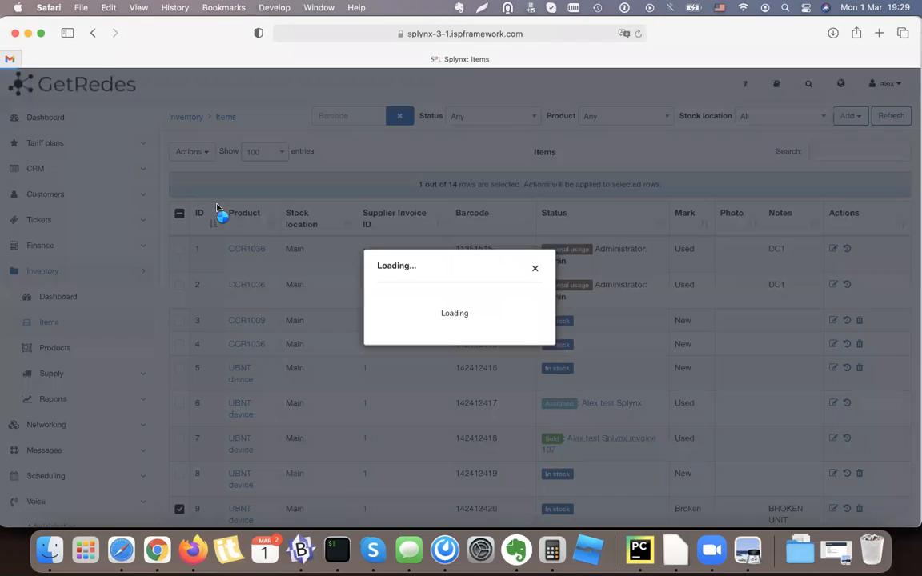
click(434, 243)
click(437, 305)
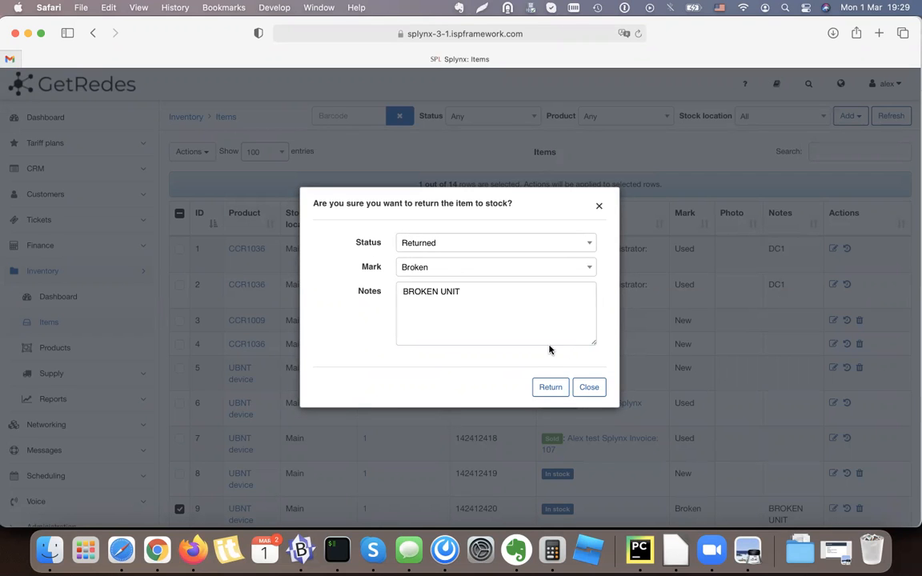
click(550, 387)
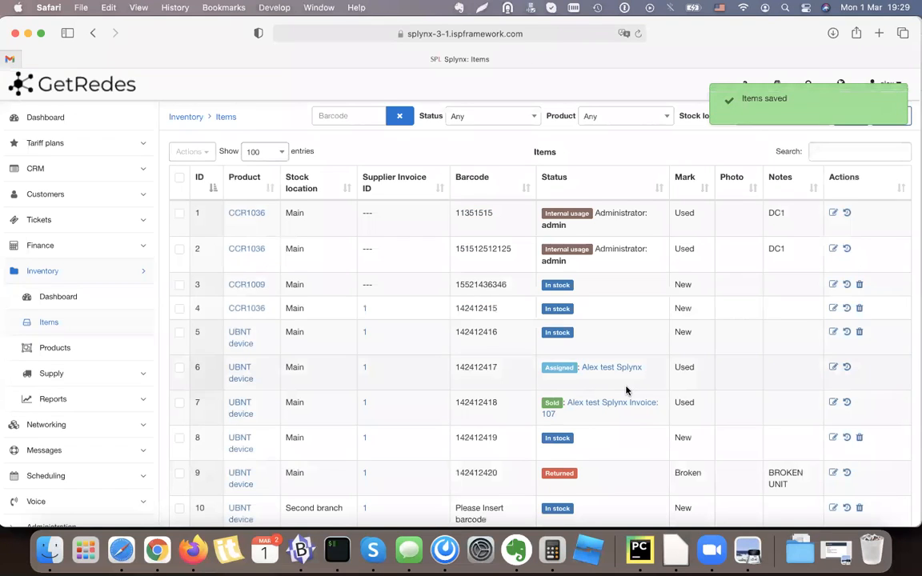
scroll(627, 391, down, 2)
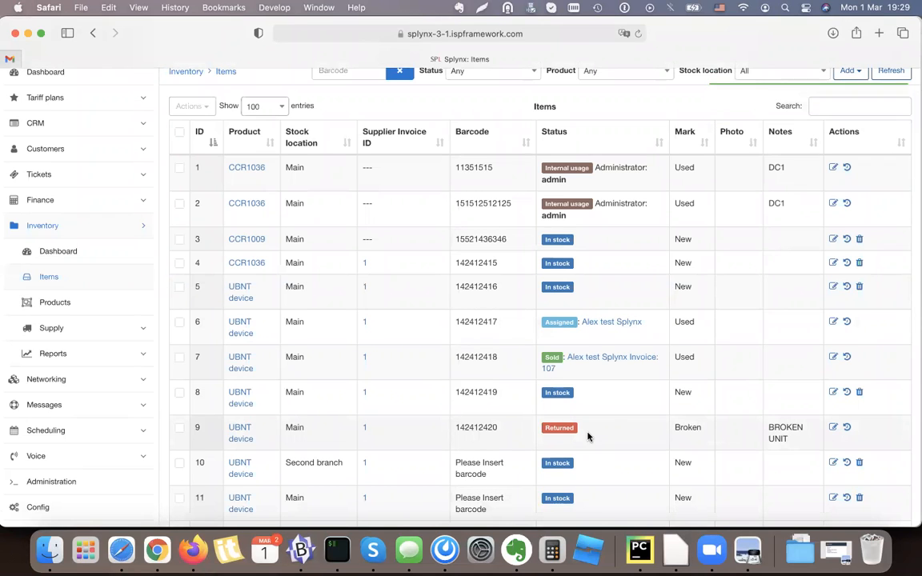
scroll(588, 437, up, 2)
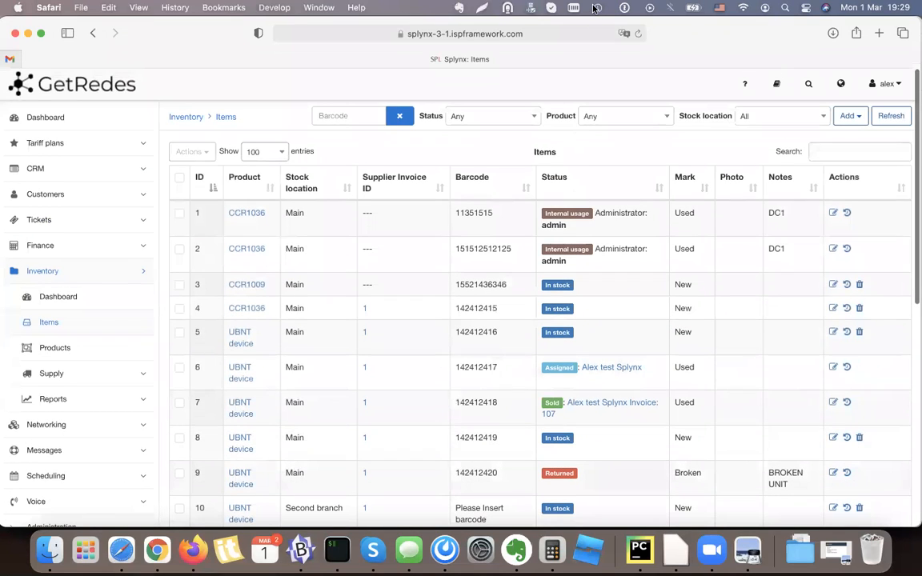